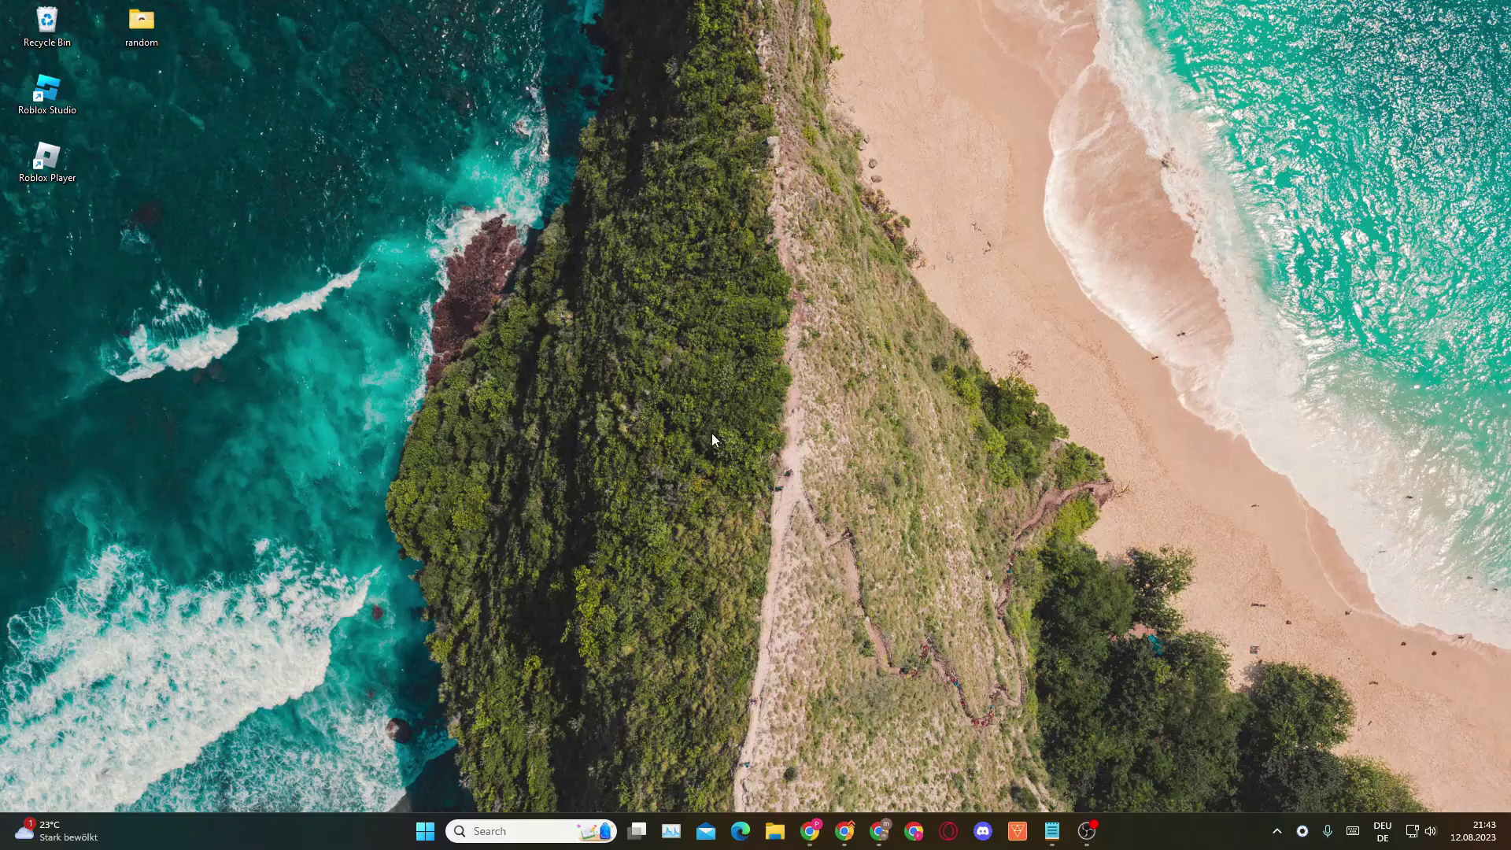
# Search 'task' to launch Task Manager and scroll through its Processes list.
pyautogui.click(496, 833)
pyautogui.write('task')
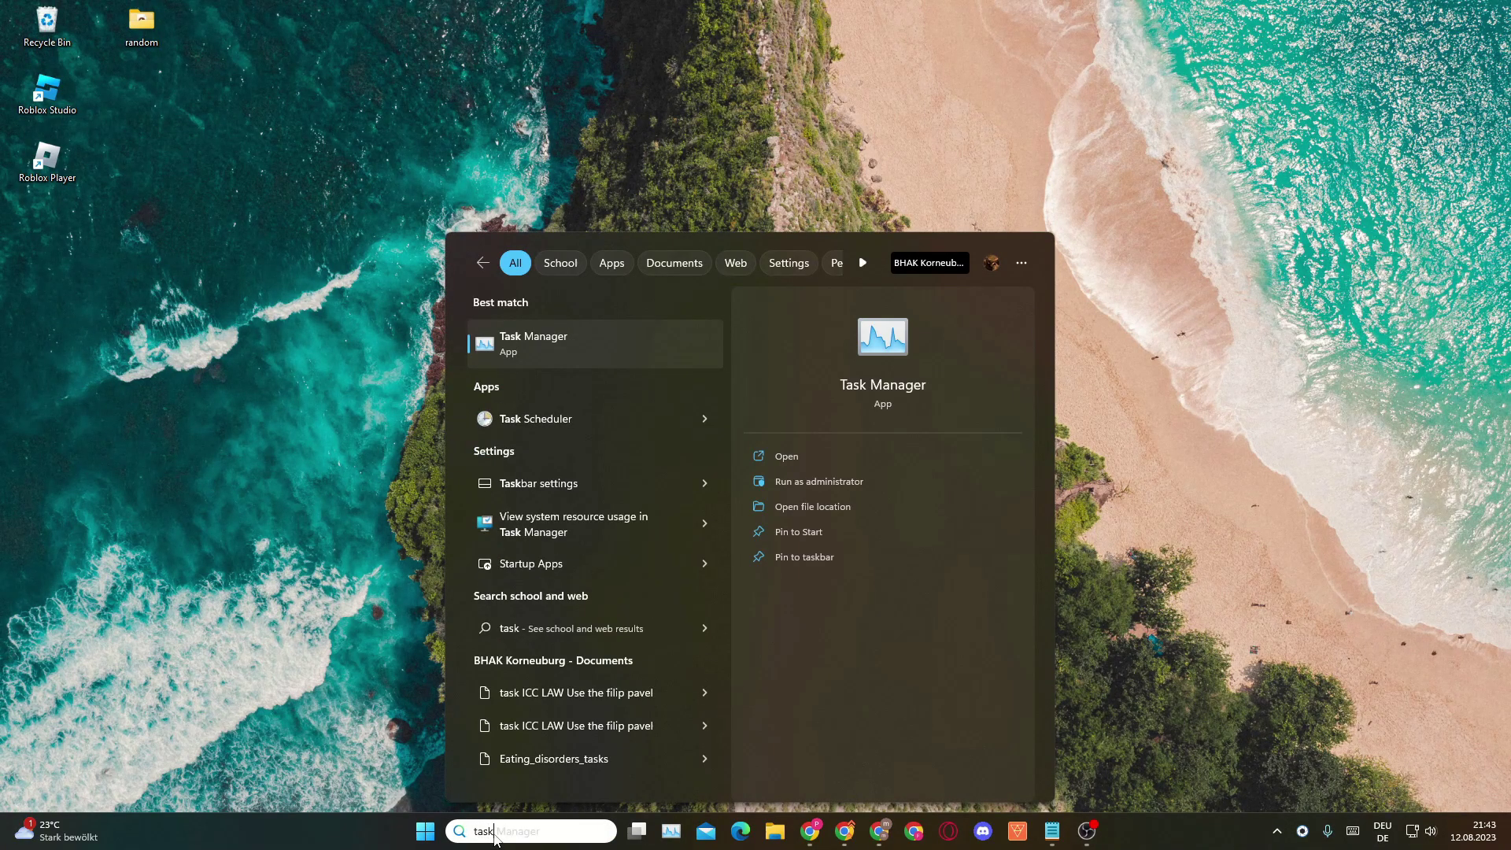
pyautogui.click(526, 348)
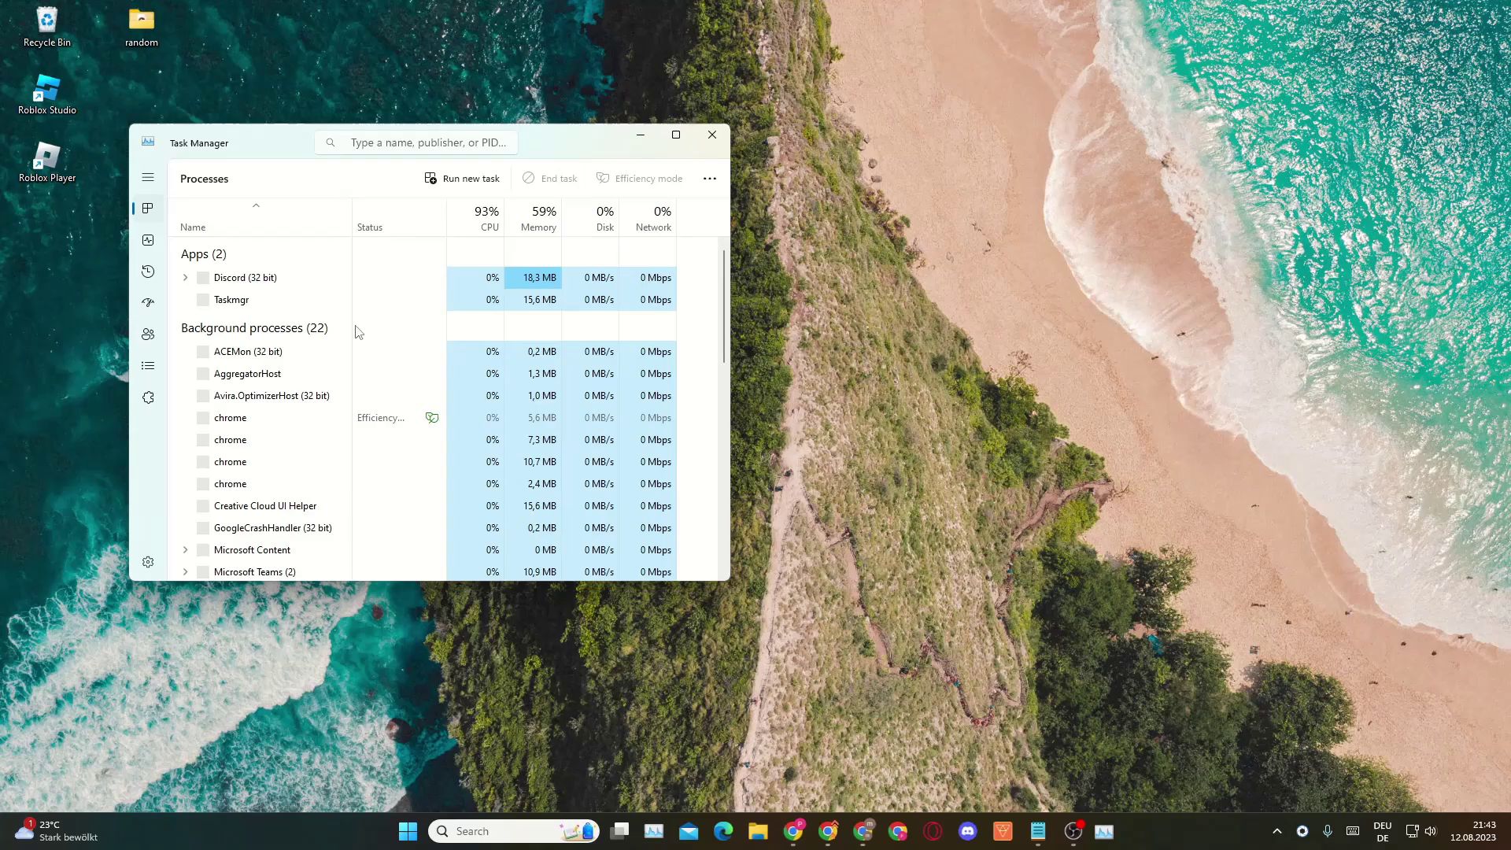
pyautogui.scroll(-3, 276, 366)
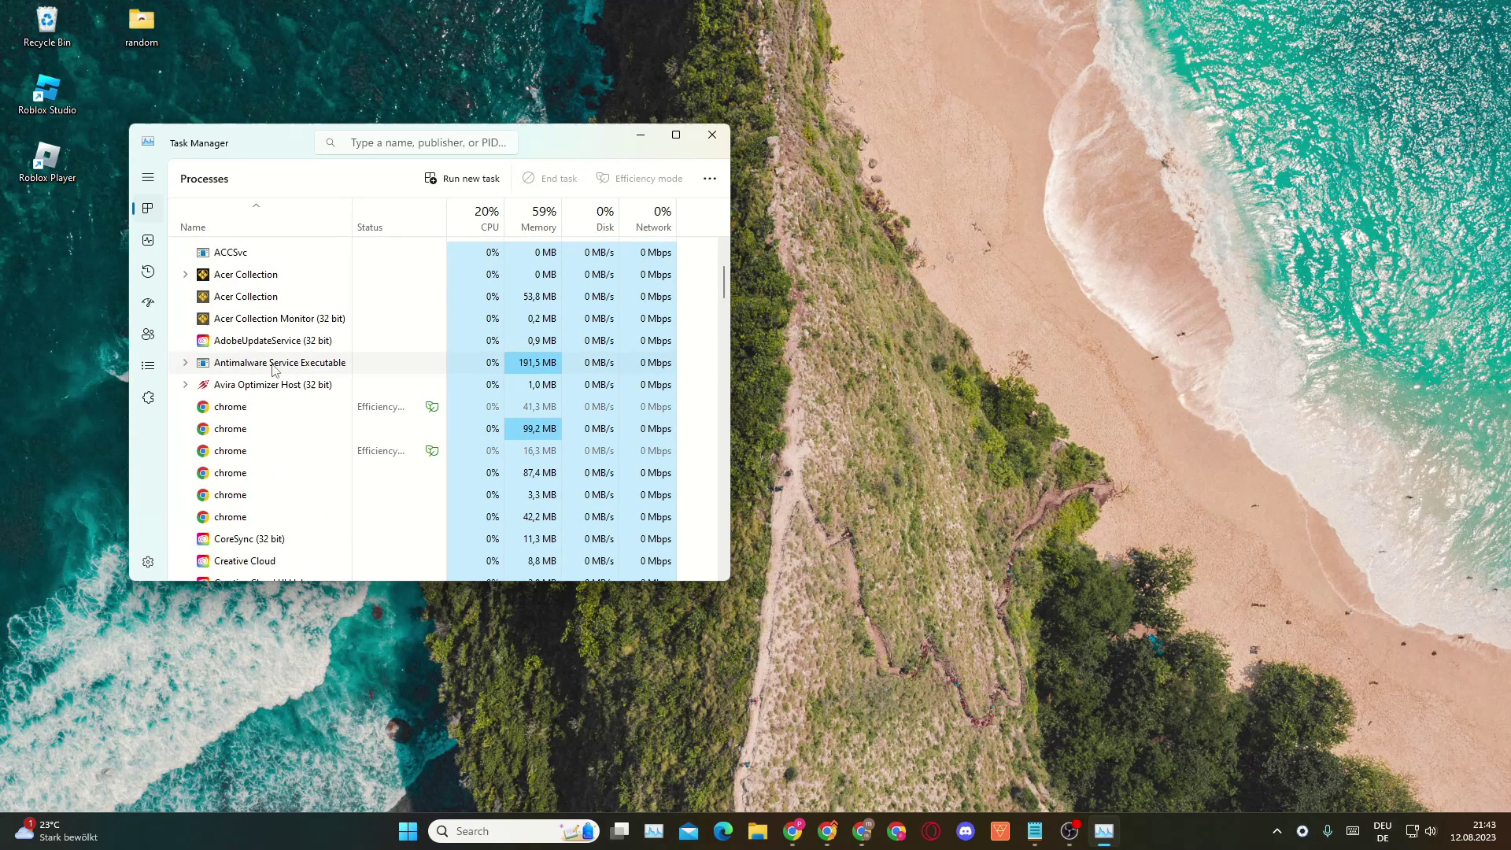
pyautogui.scroll(-10, 274, 370)
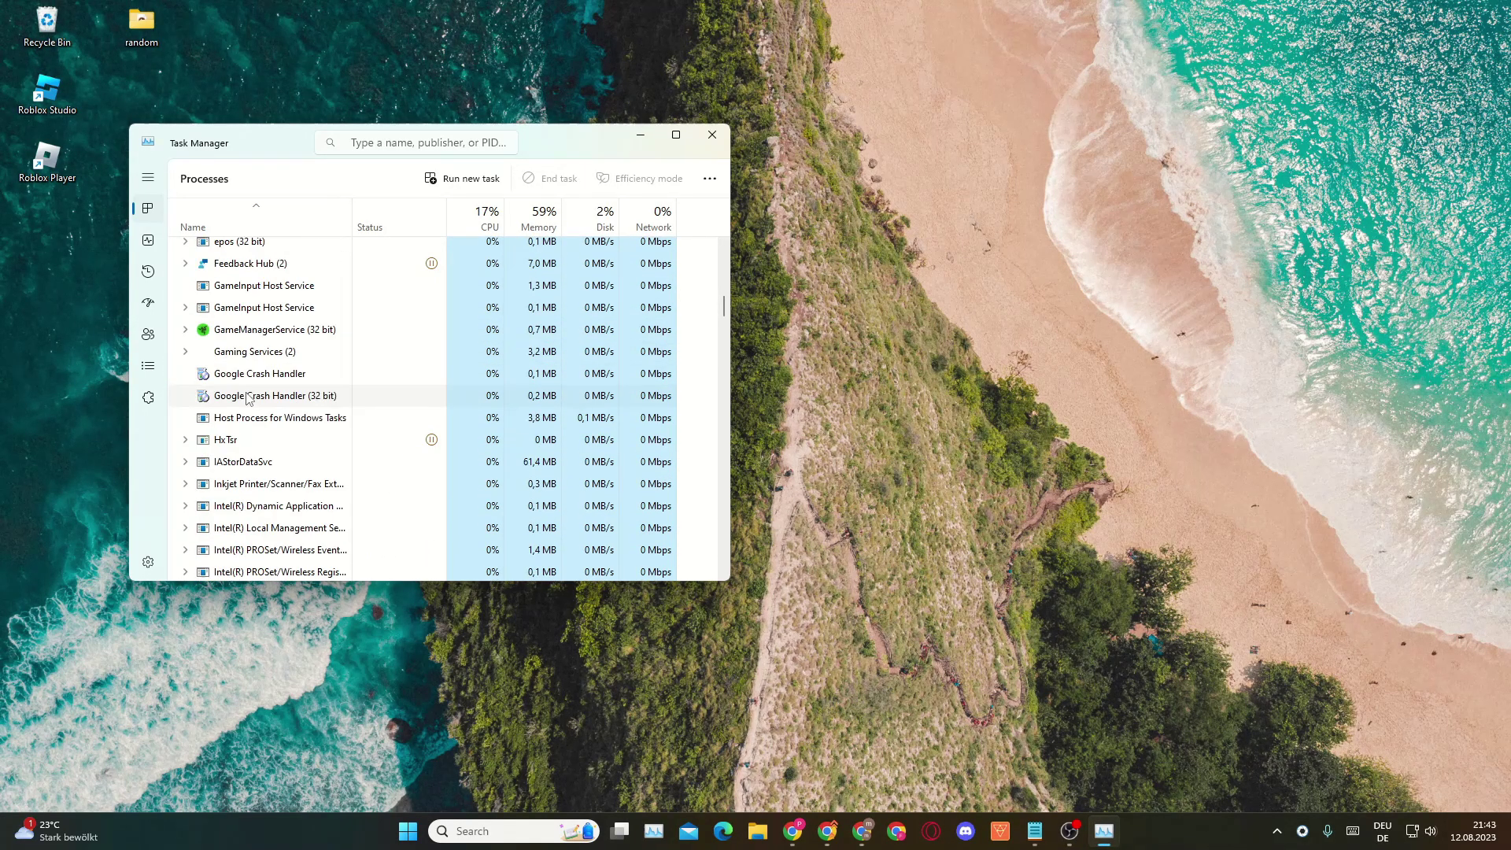
pyautogui.scroll(15, 246, 405)
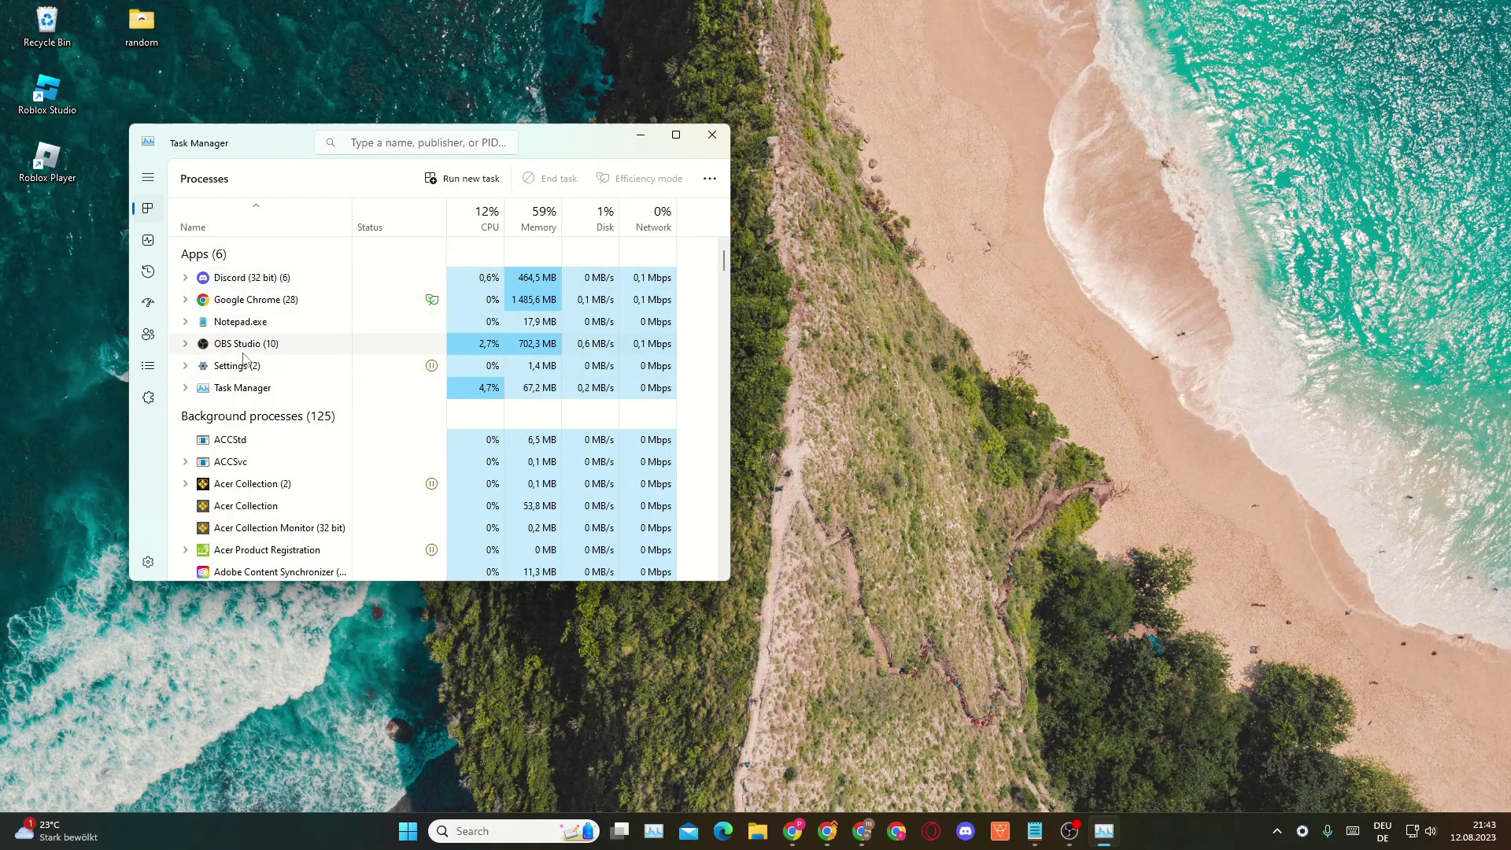
# View the Google Chrome process's actions without ending it, then browse the processes.
pyautogui.rightClick(238, 303)
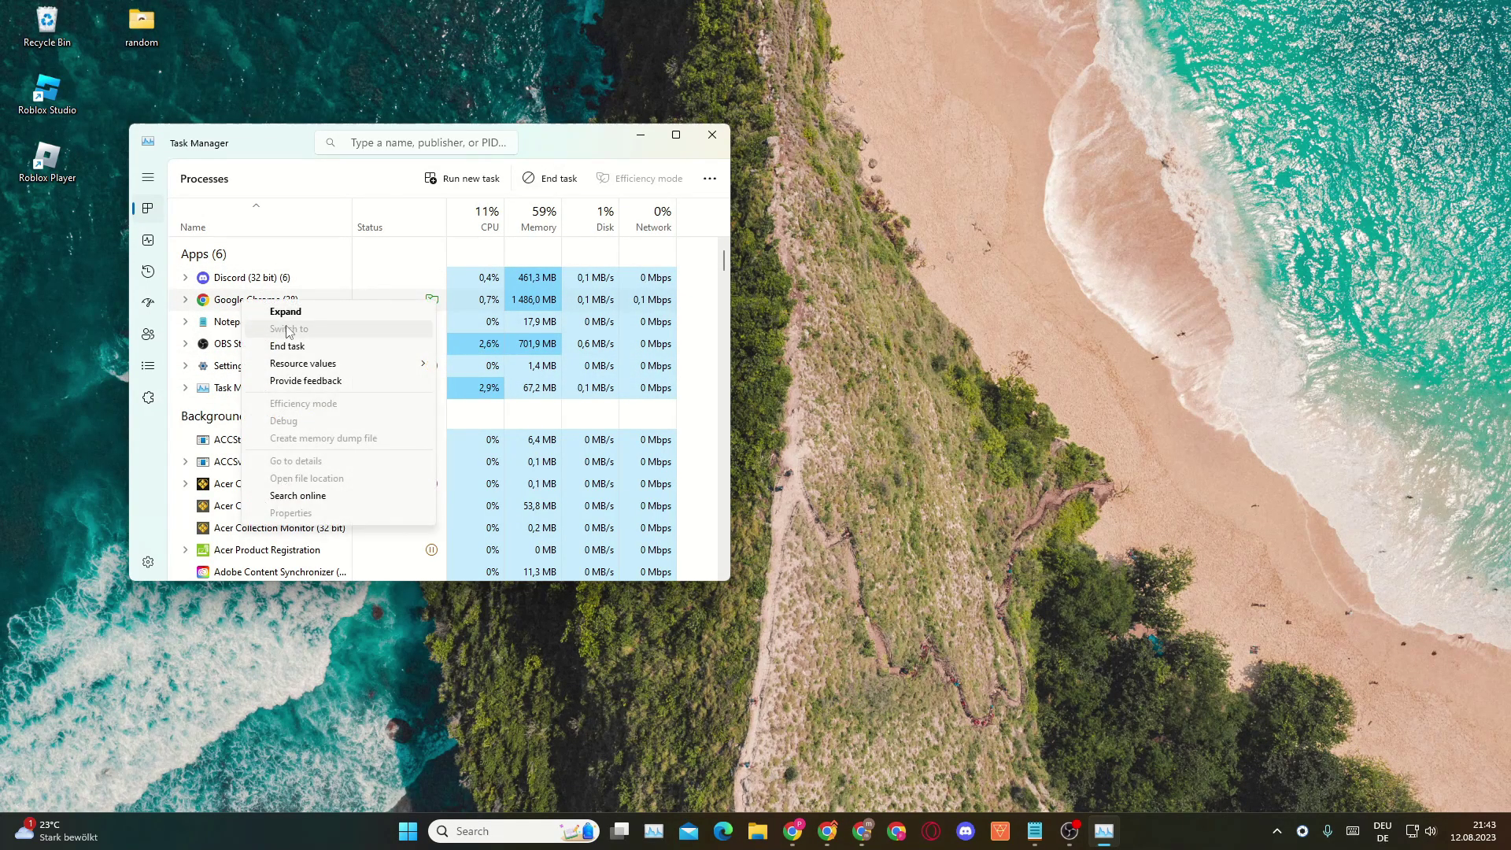
pyautogui.press('Escape')
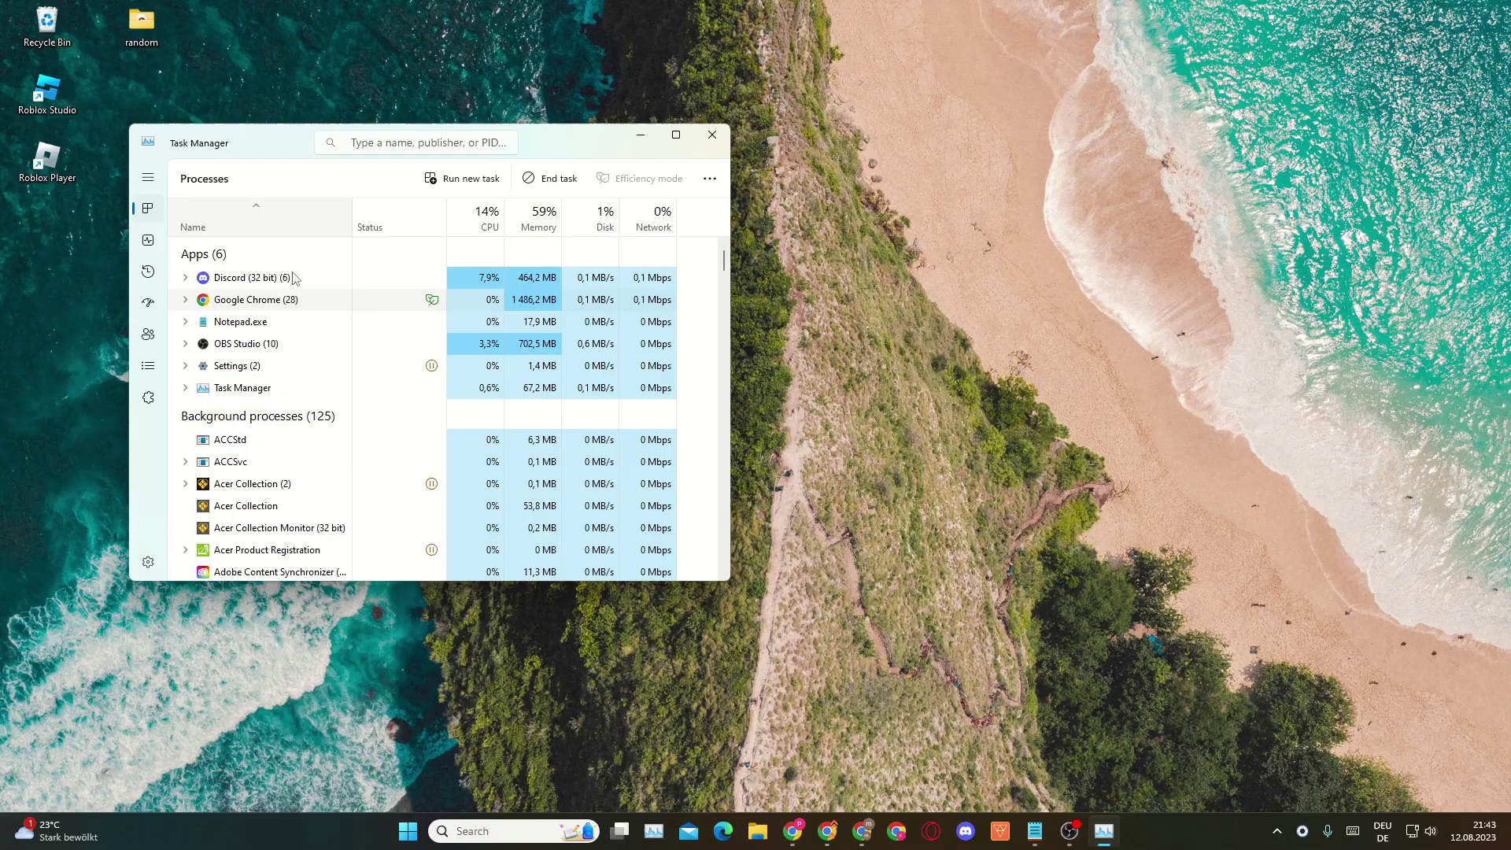
pyautogui.scroll(-3, 249, 391)
pyautogui.scroll(-20, 249, 391)
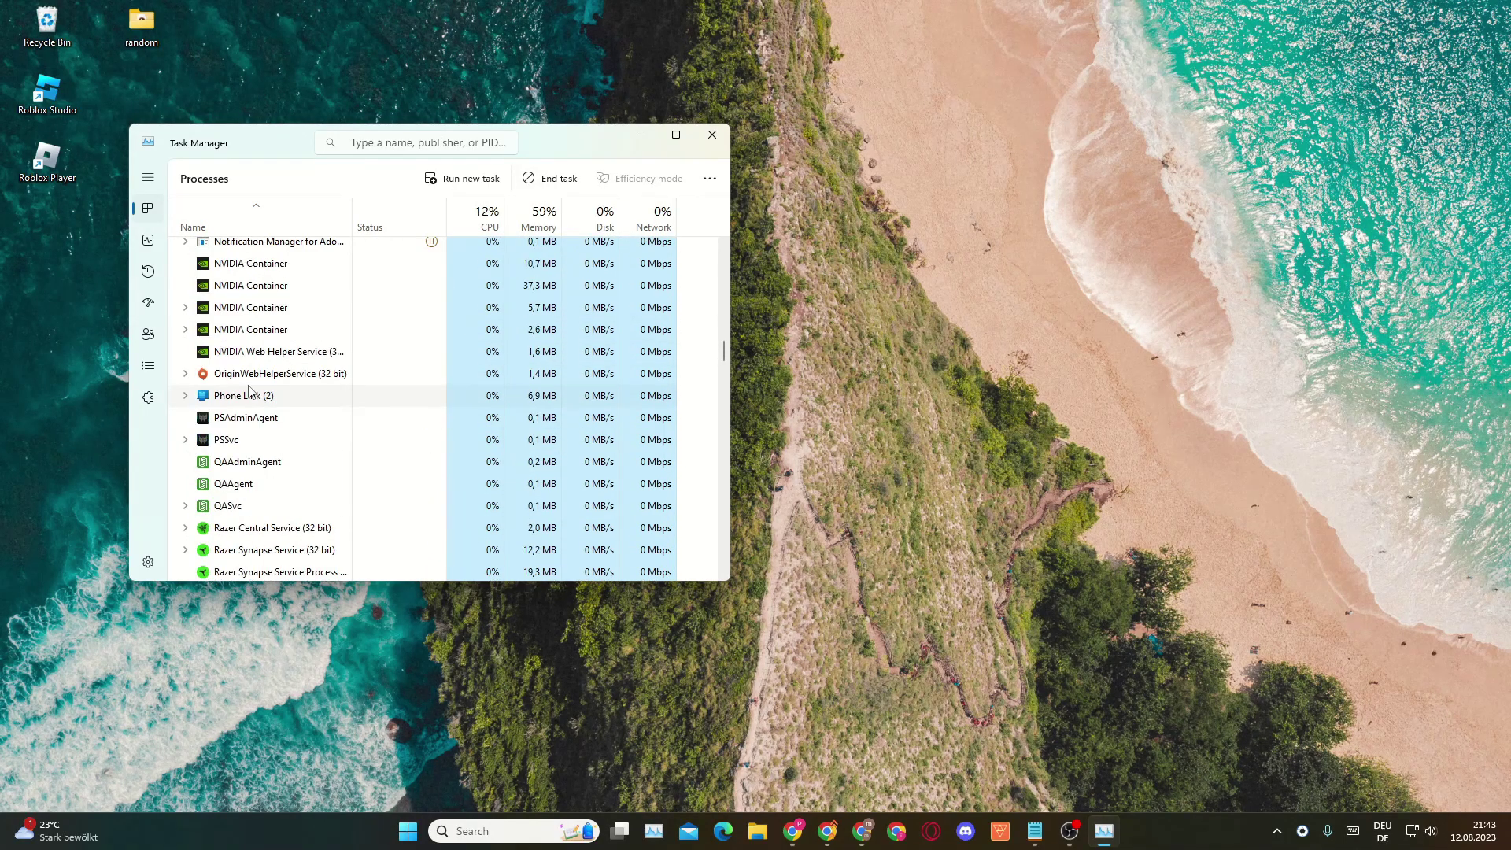
pyautogui.scroll(-3, 249, 391)
pyautogui.scroll(2, 263, 398)
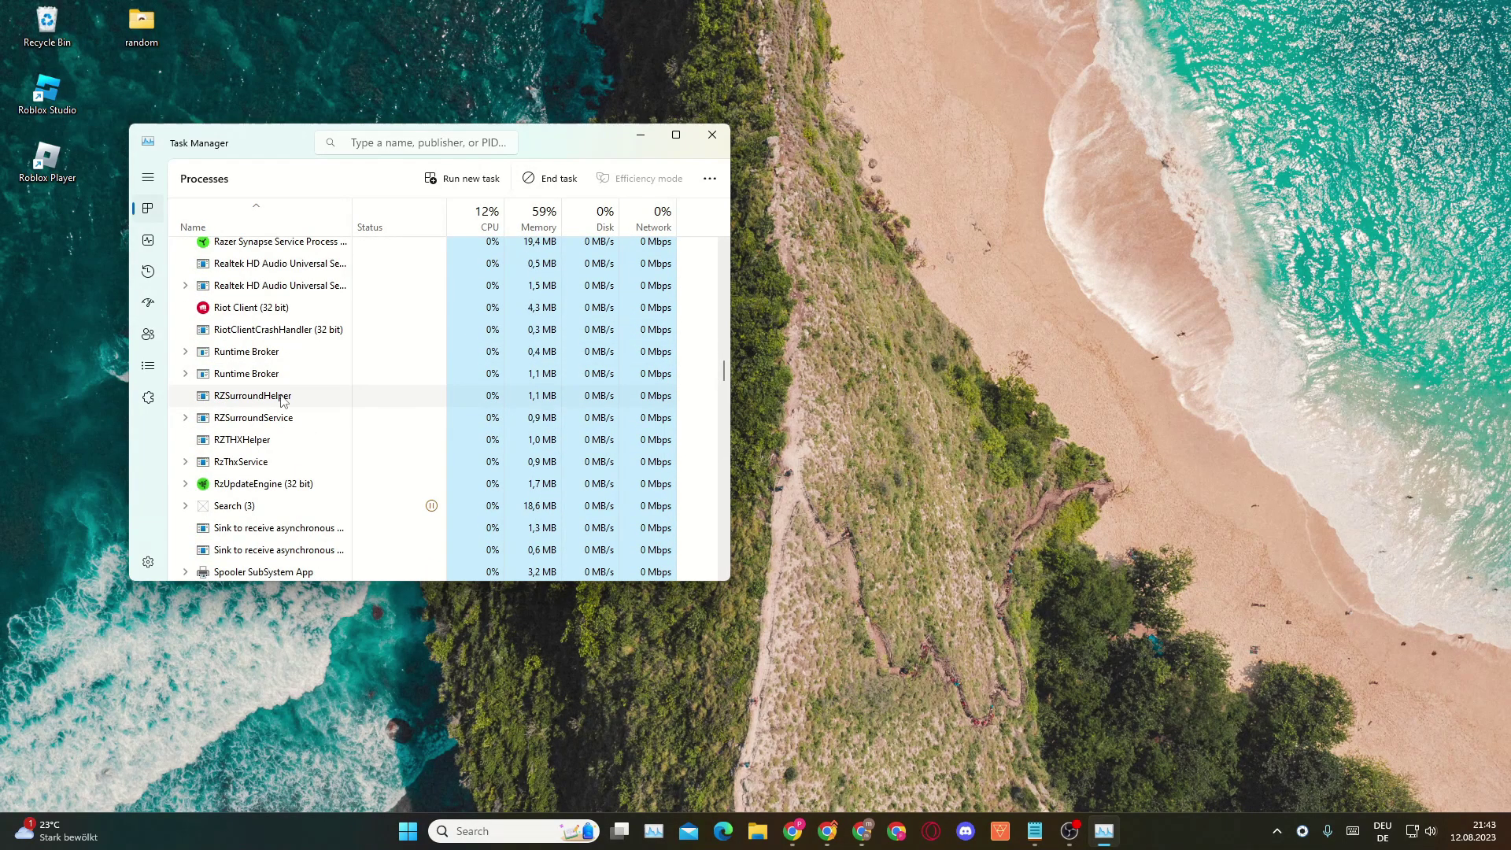
# Scroll the background processes and view Acer Collection's actions, leaving it running.
pyautogui.scroll(-12, 281, 398)
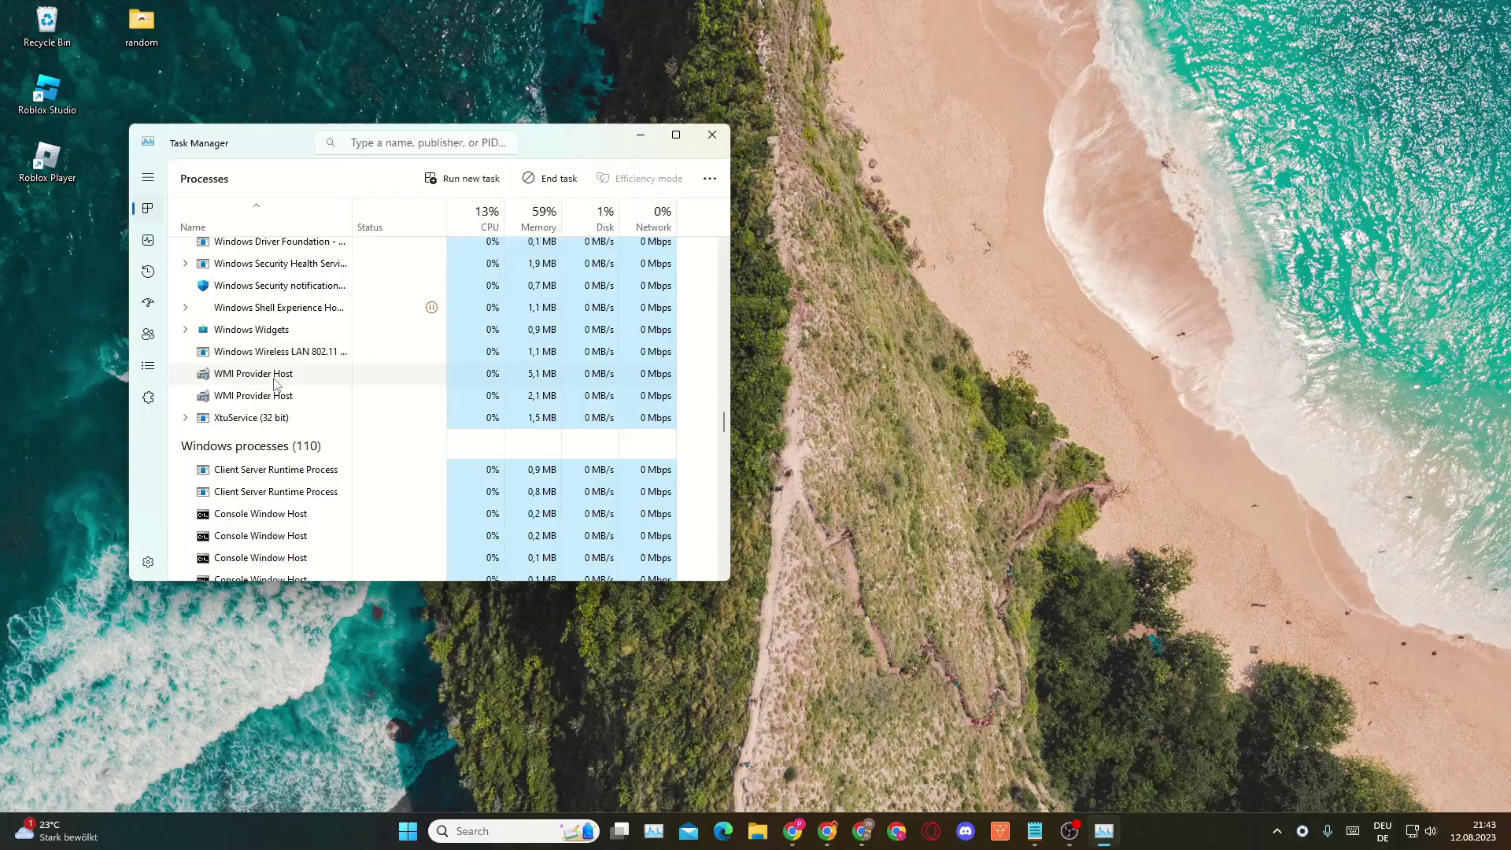
pyautogui.scroll(-2, 276, 386)
pyautogui.scroll(12, 284, 394)
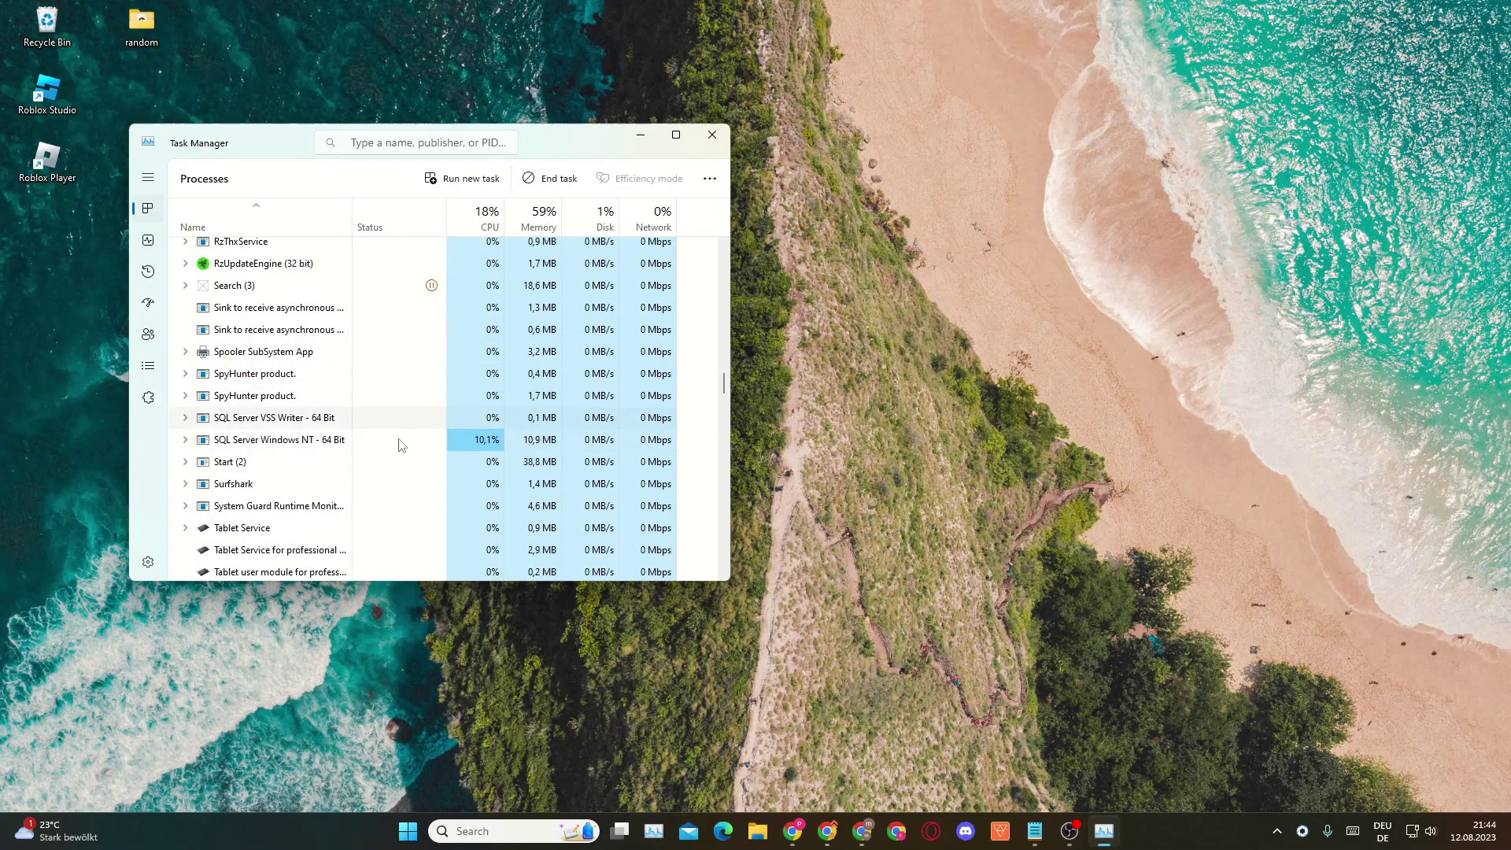
pyautogui.scroll(15, 399, 445)
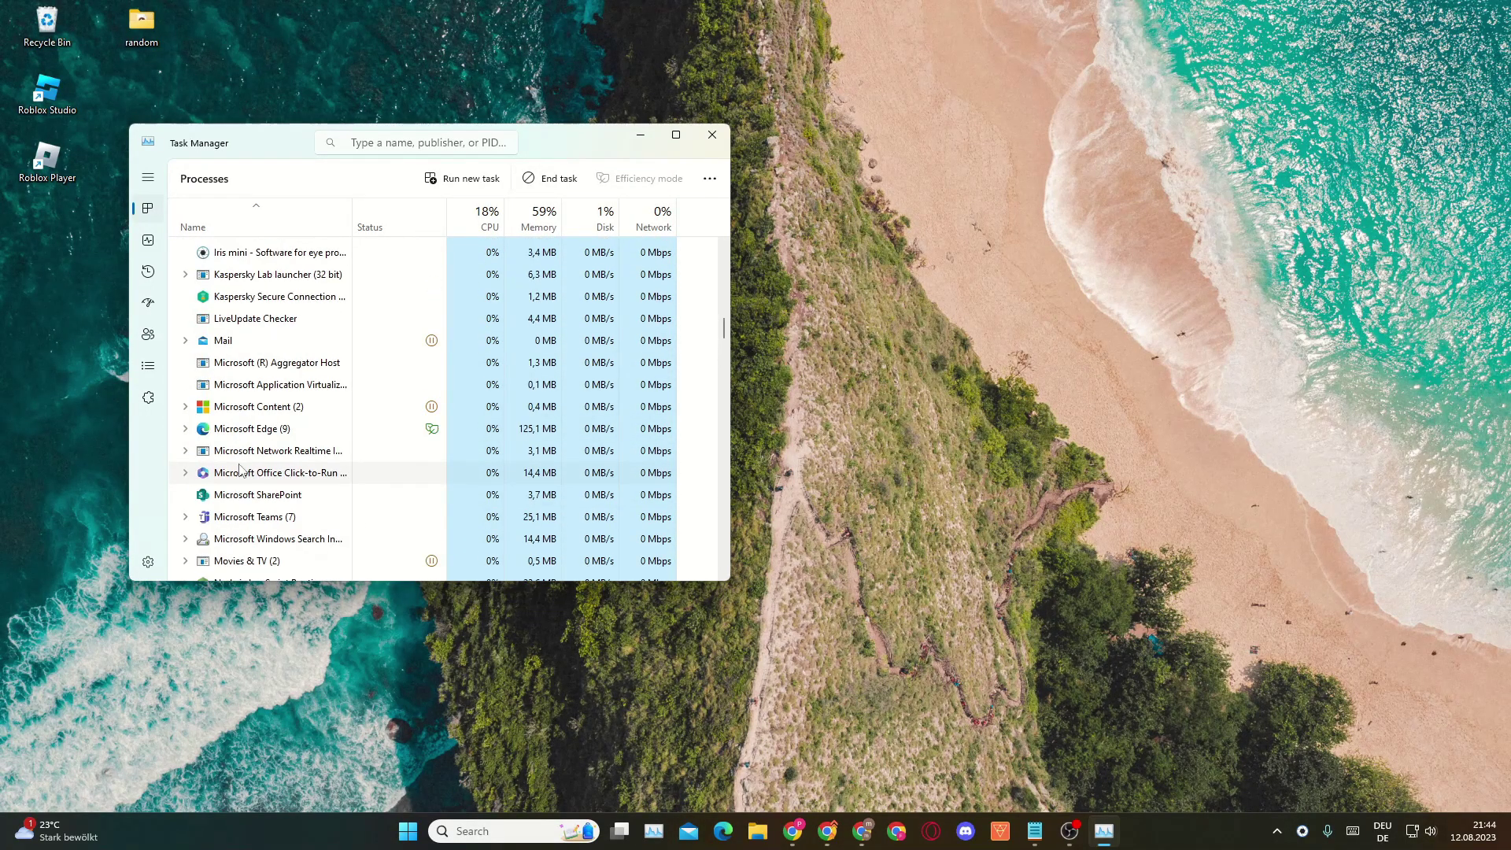
pyautogui.scroll(12, 240, 470)
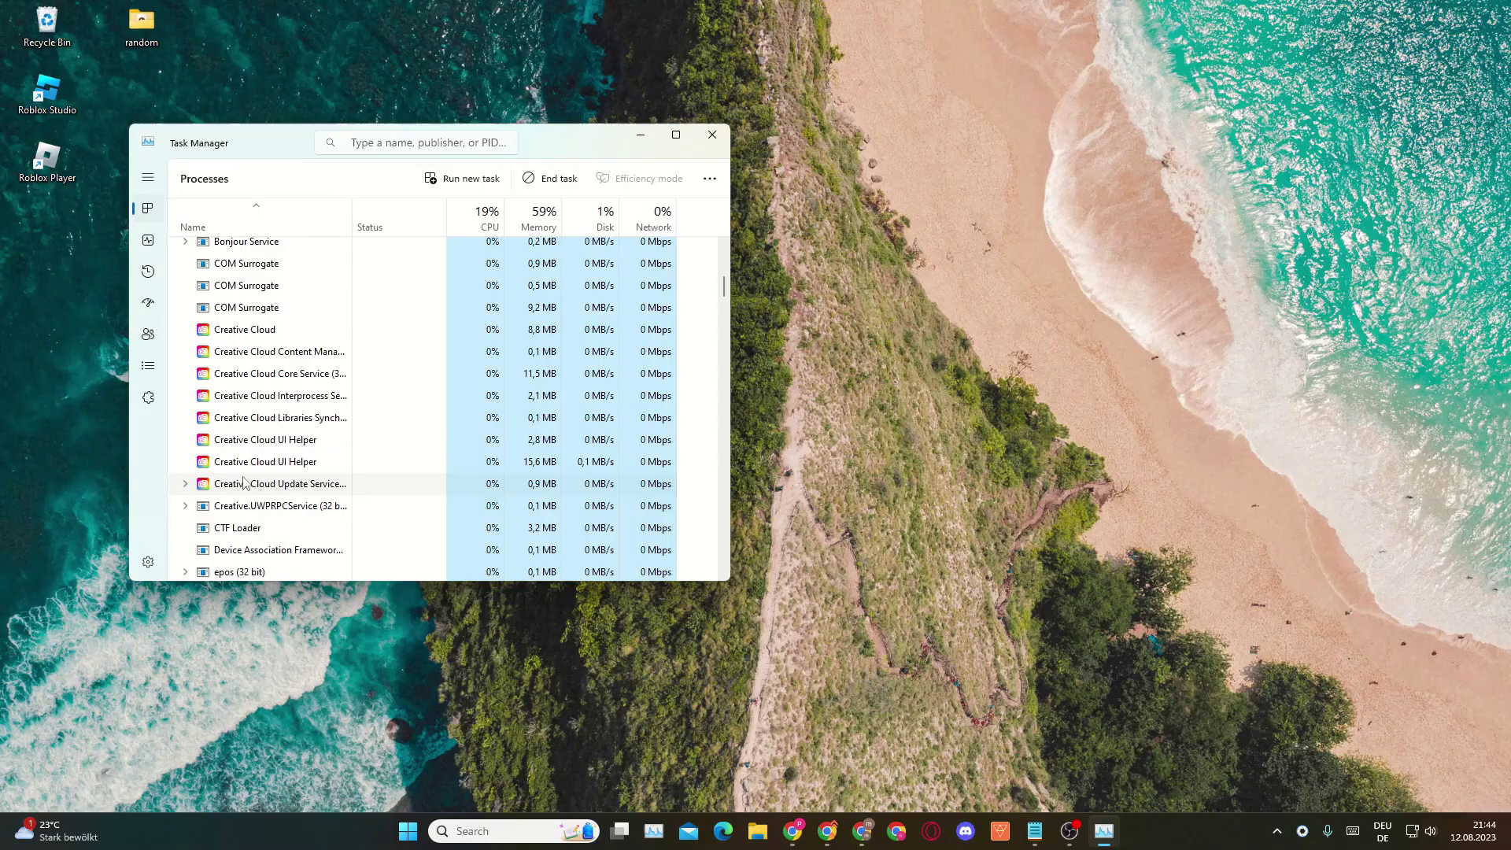
pyautogui.scroll(4, 248, 482)
pyautogui.scroll(2, 266, 481)
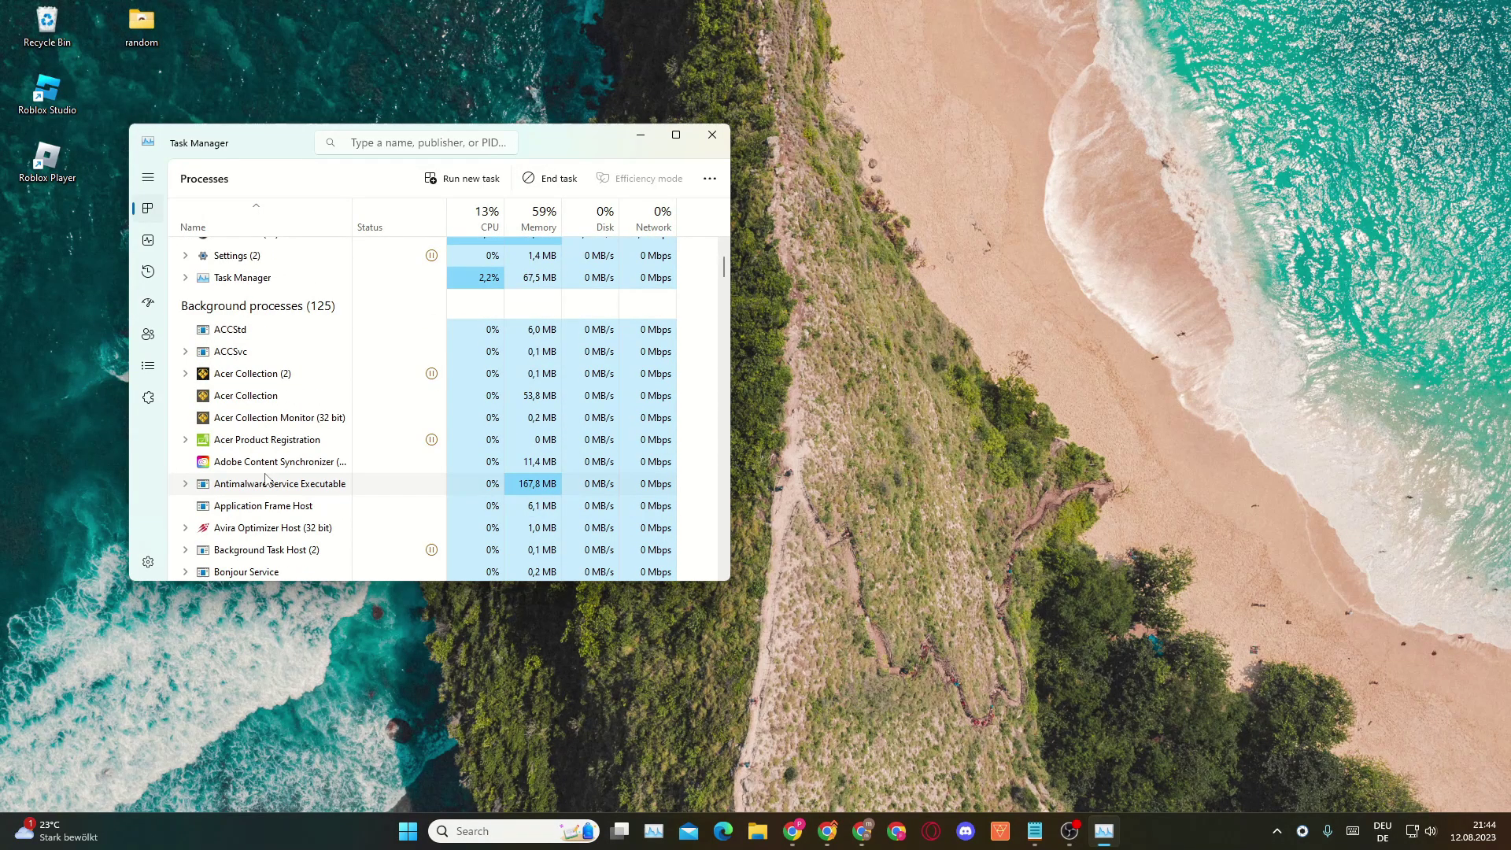
pyautogui.scroll(1, 266, 481)
pyautogui.rightClick(246, 461)
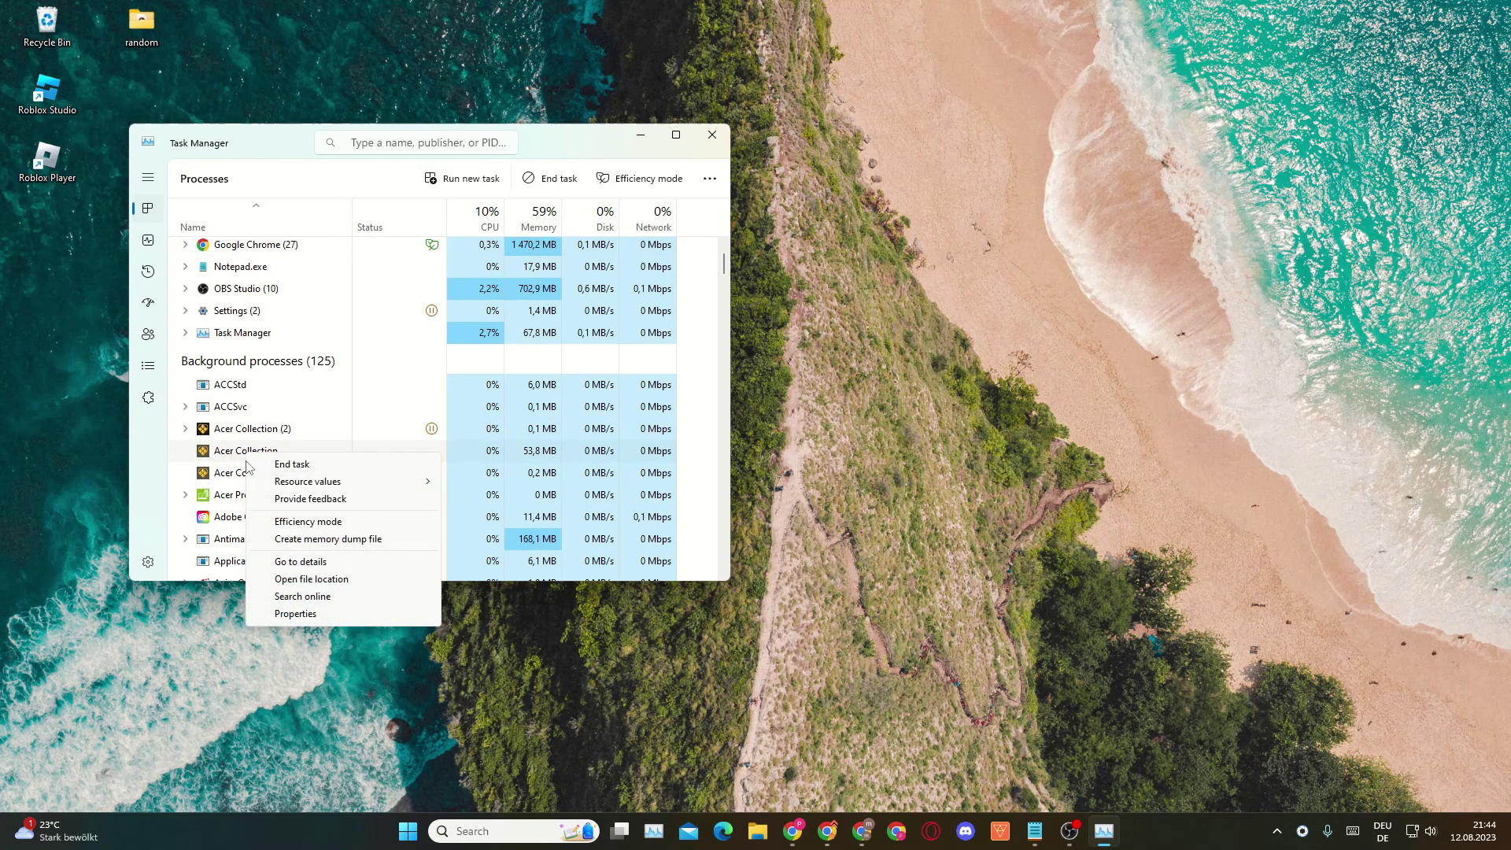
pyautogui.click(292, 409)
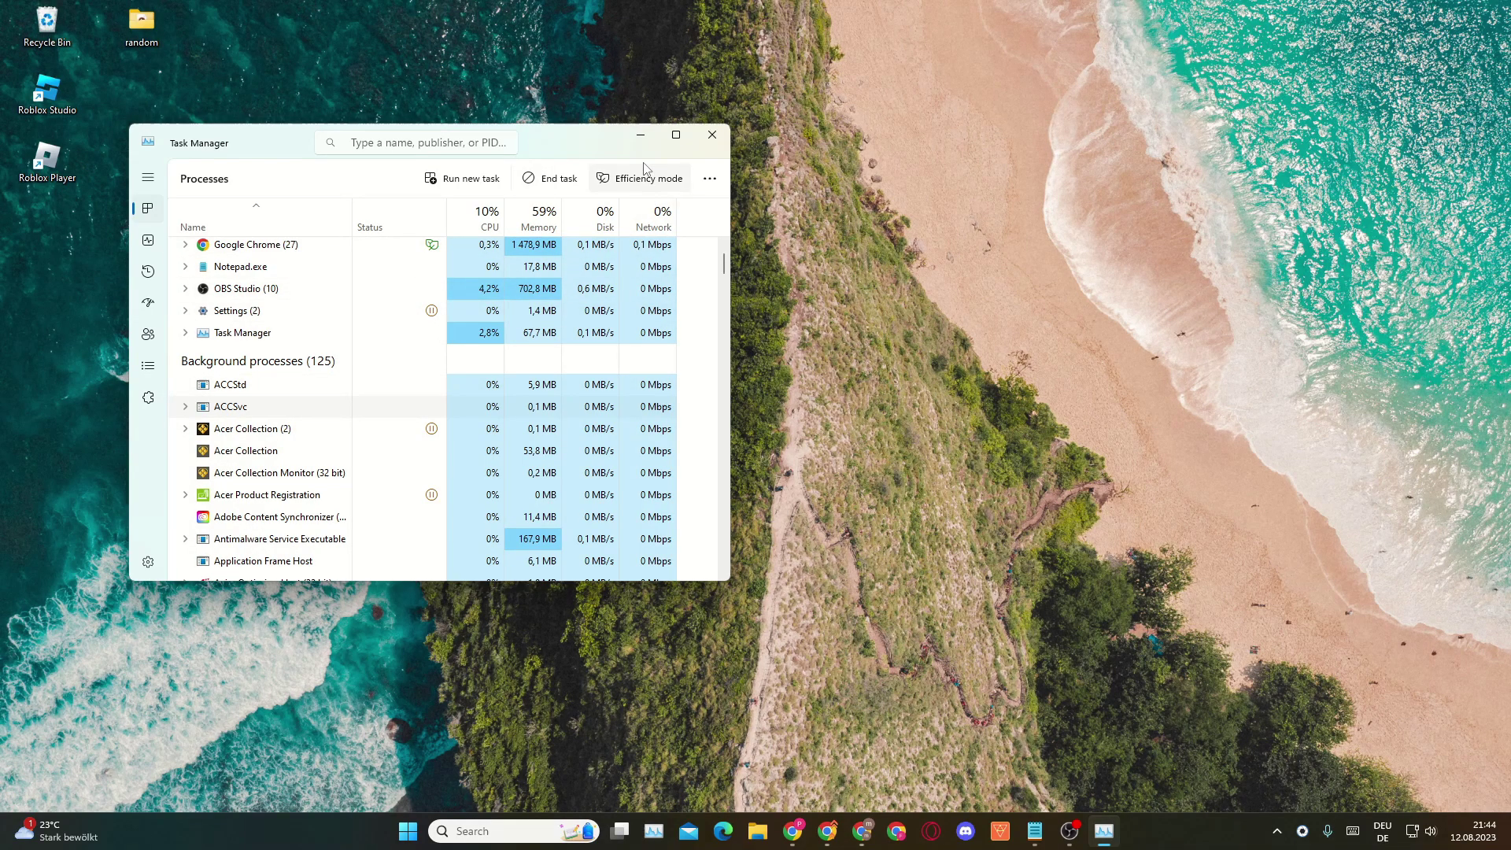
# Close Task Manager and tick 'Run this program as an administrator' in Roblox Player's Compatibility properties.
pyautogui.click(711, 138)
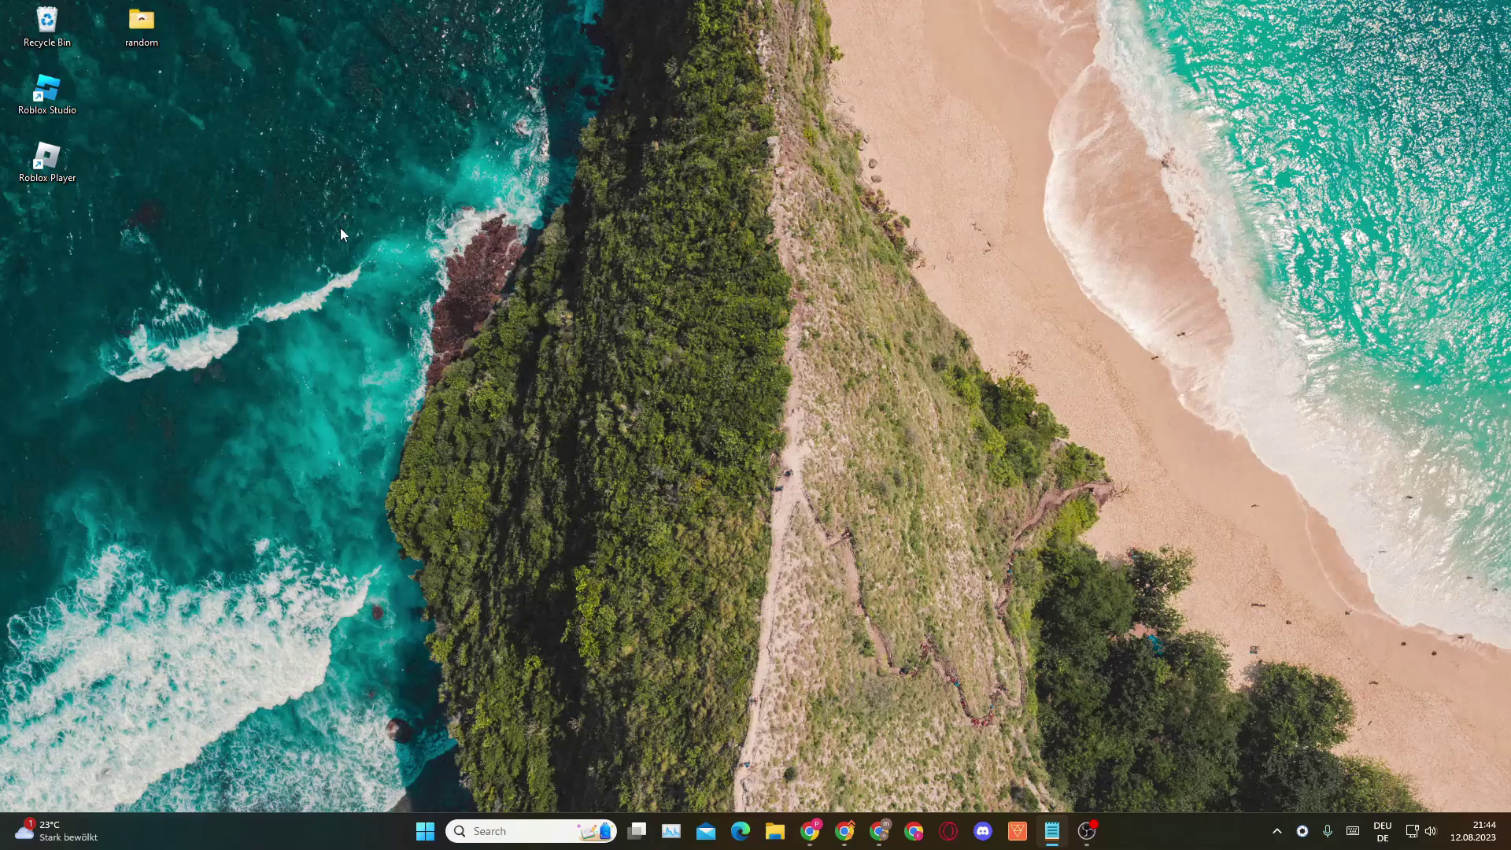
pyautogui.rightClick(55, 161)
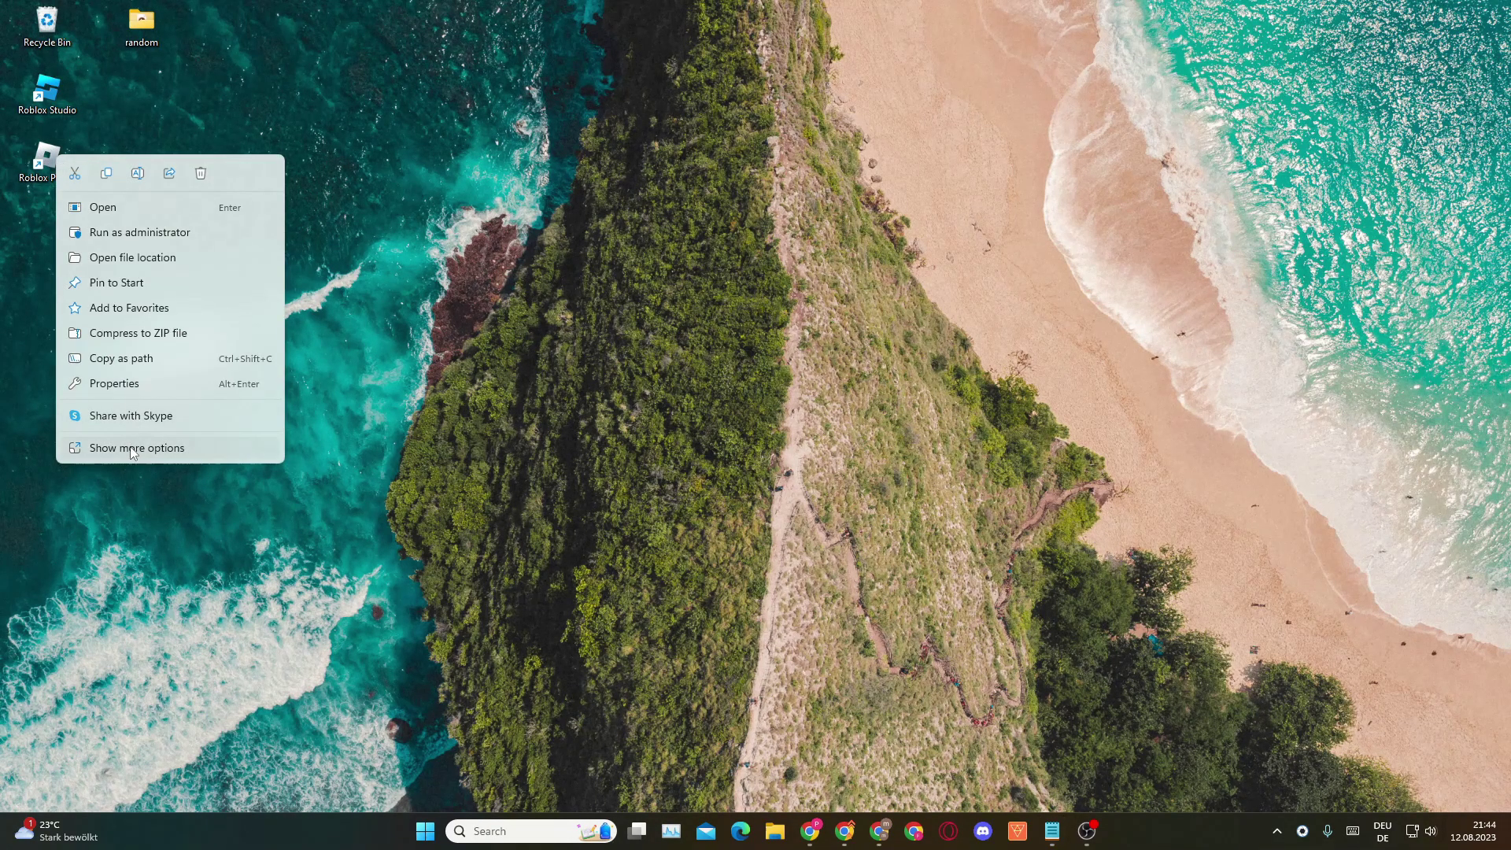
pyautogui.click(114, 383)
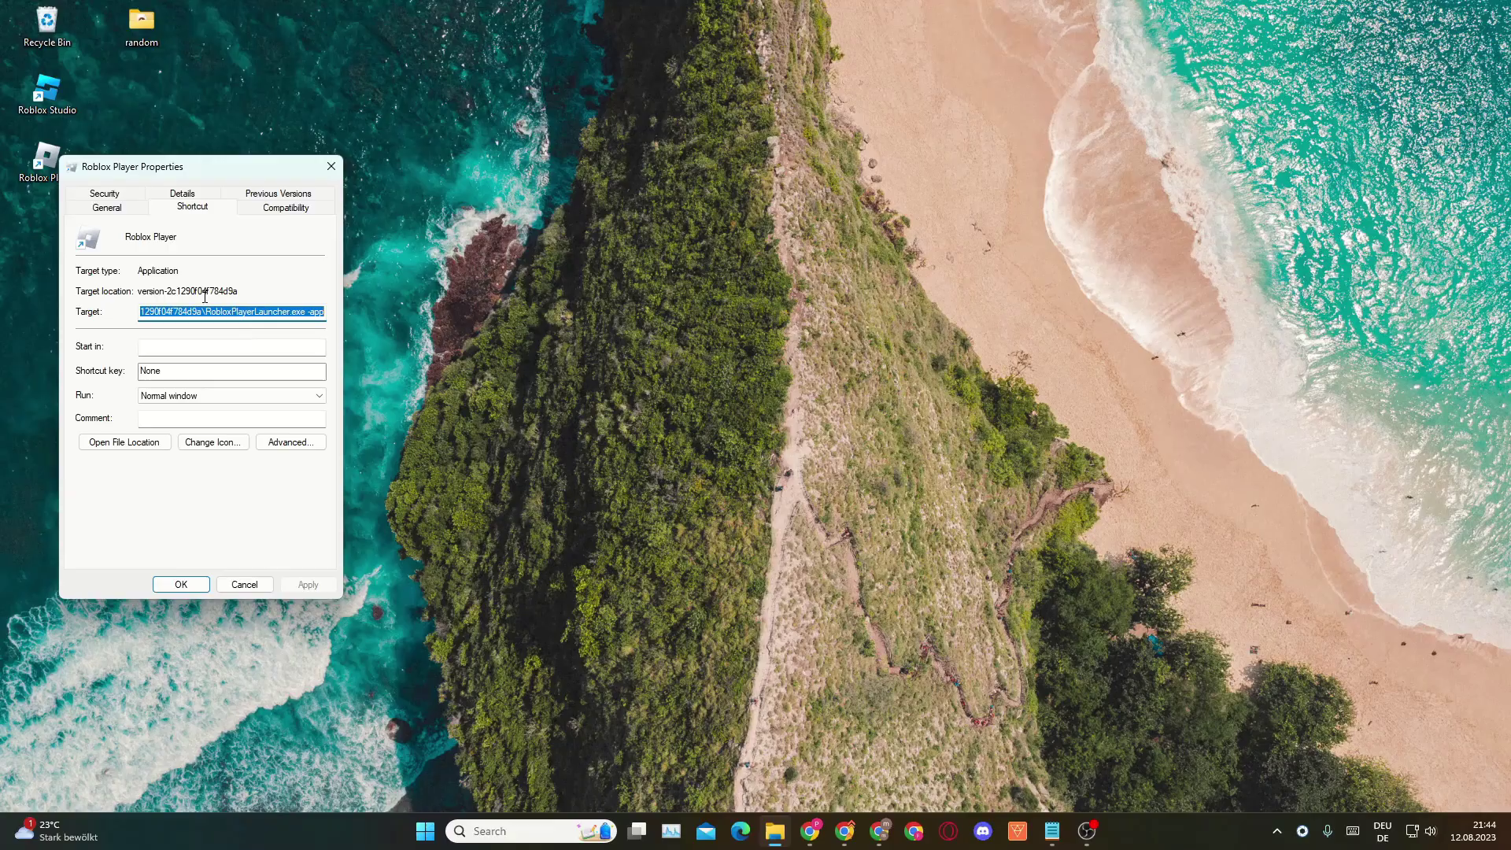
pyautogui.click(281, 209)
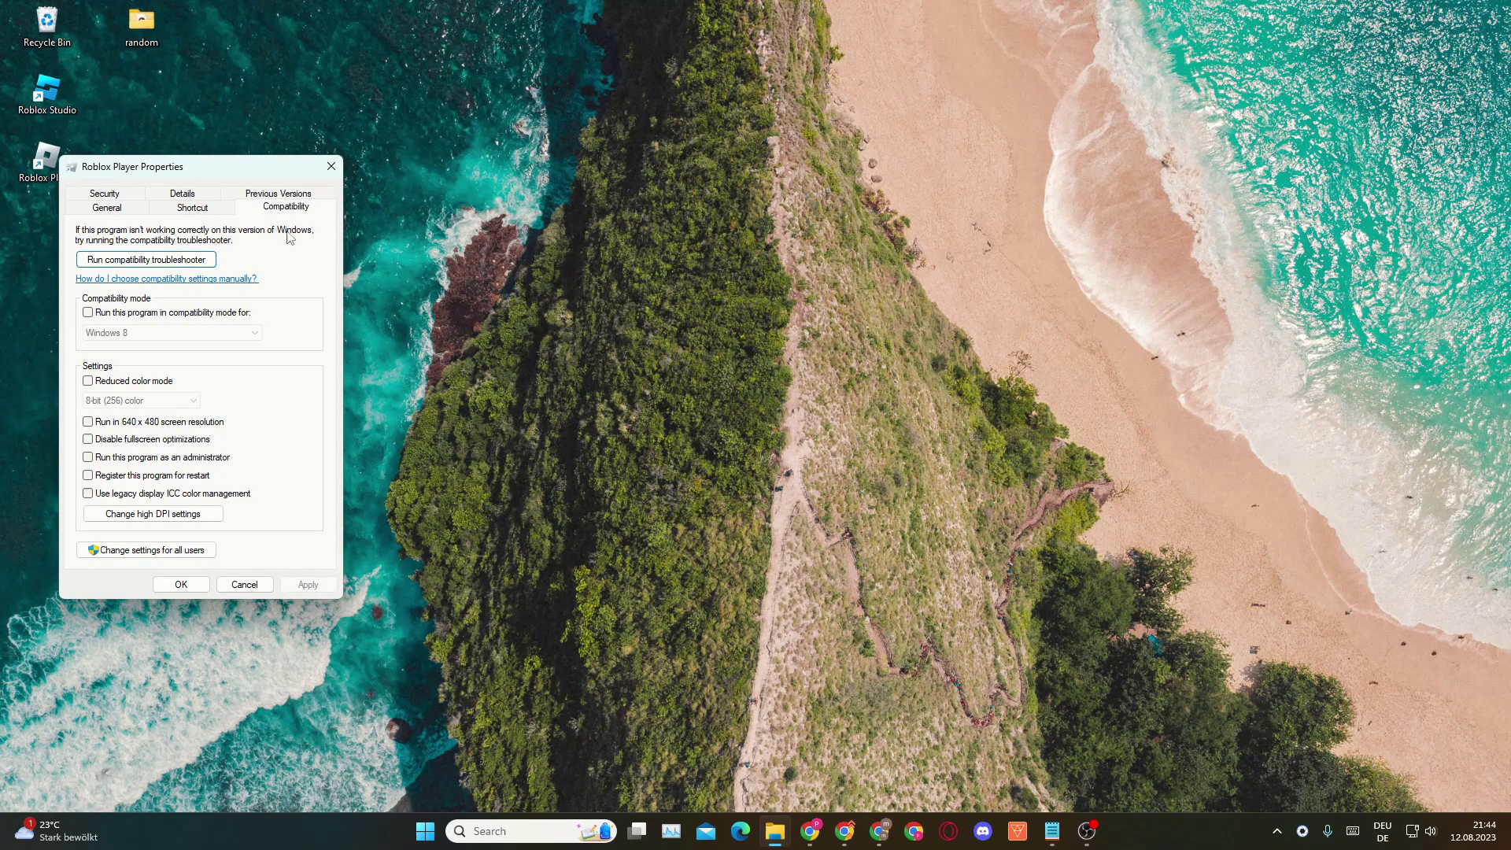
pyautogui.click(88, 459)
pyautogui.click(308, 589)
pyautogui.click(182, 586)
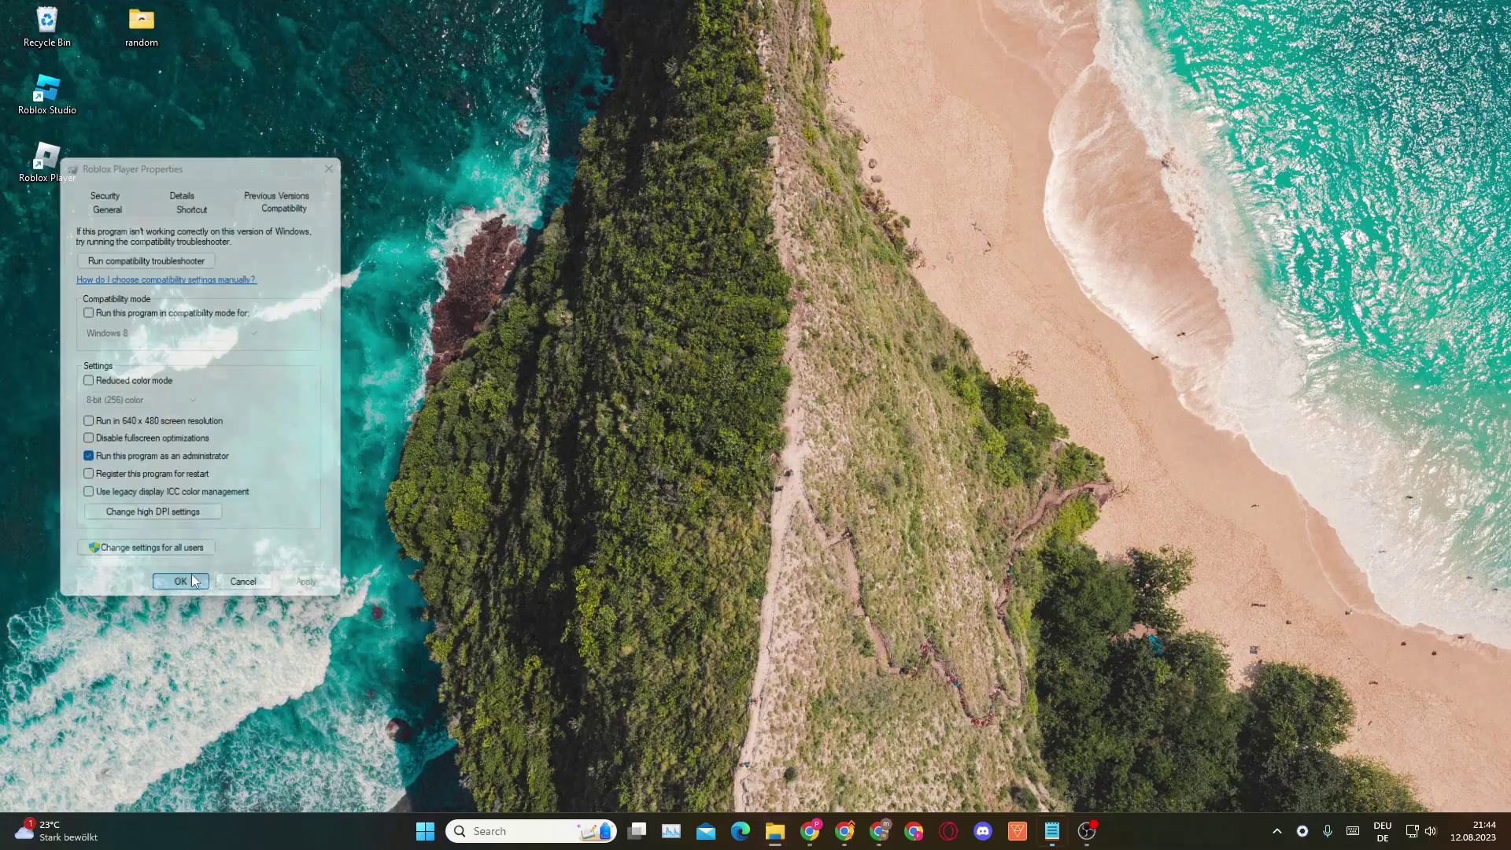
pyautogui.click(521, 412)
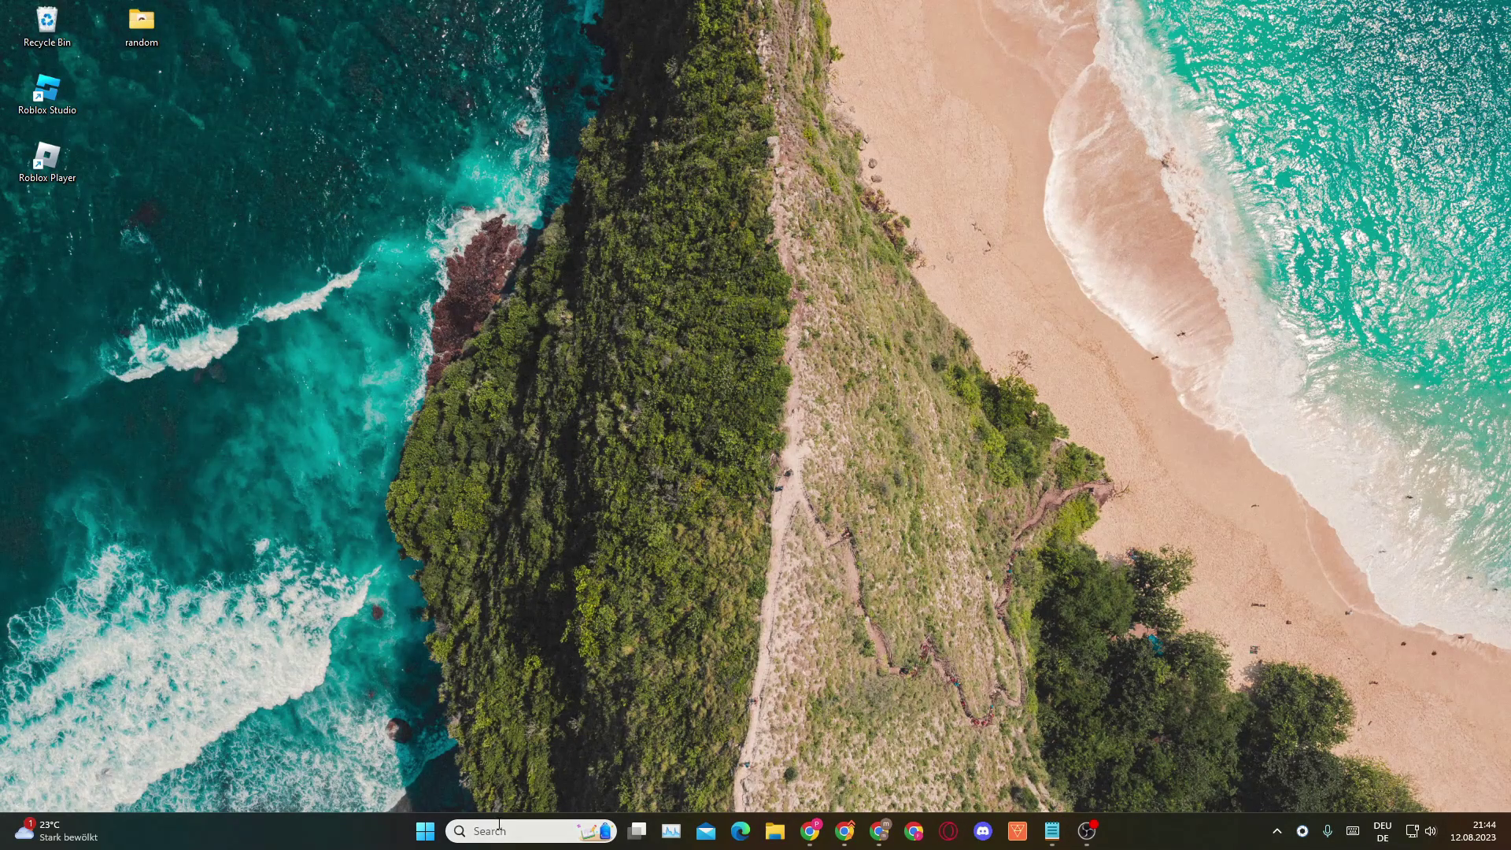
pyautogui.hotkey('ctrl', 'shift', 'Escape')
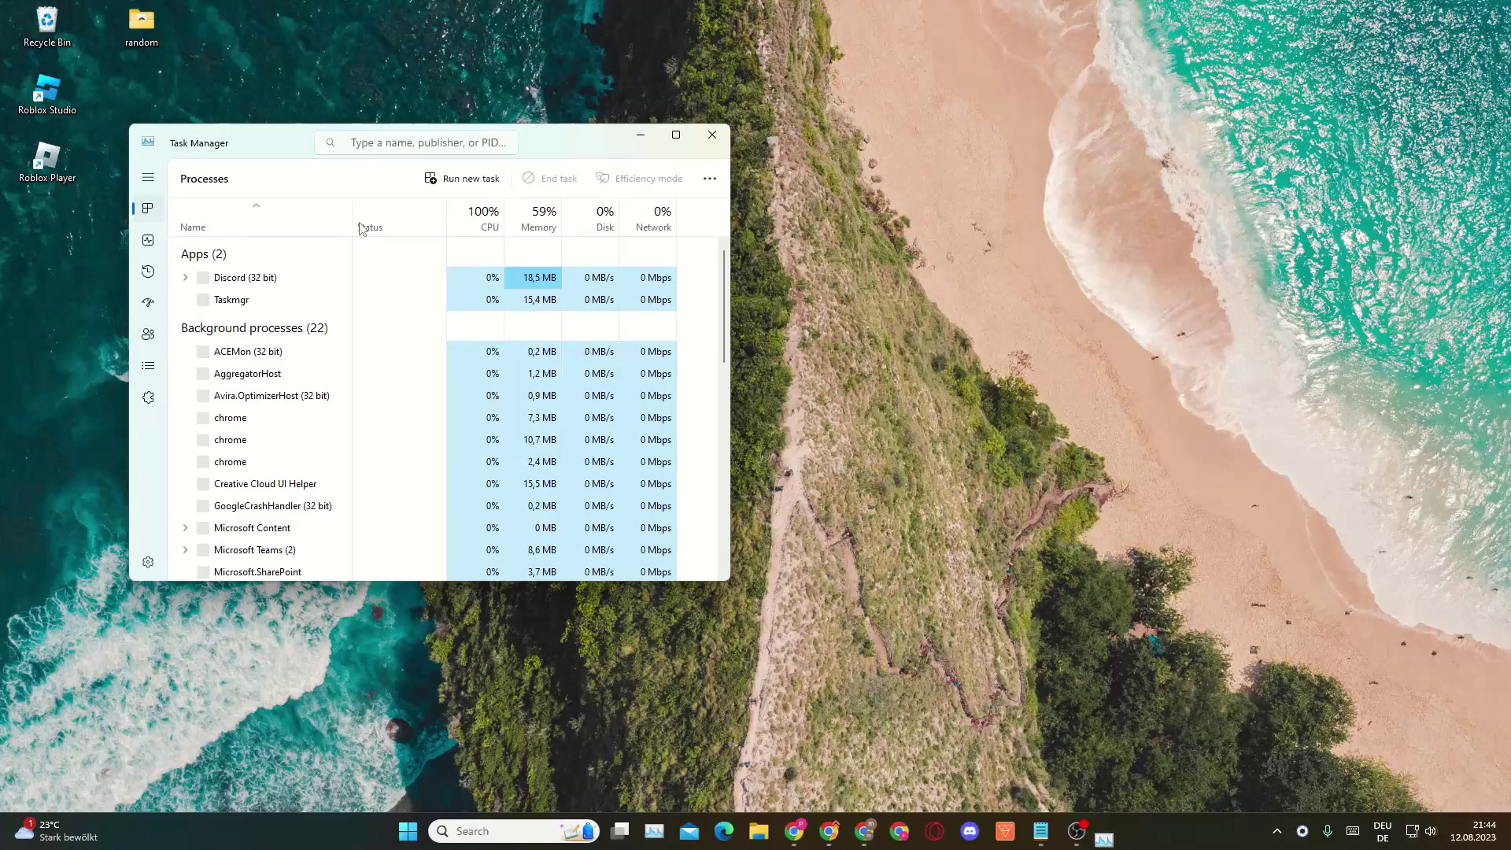
pyautogui.moveTo(260, 149); pyautogui.dragTo(378, 148)
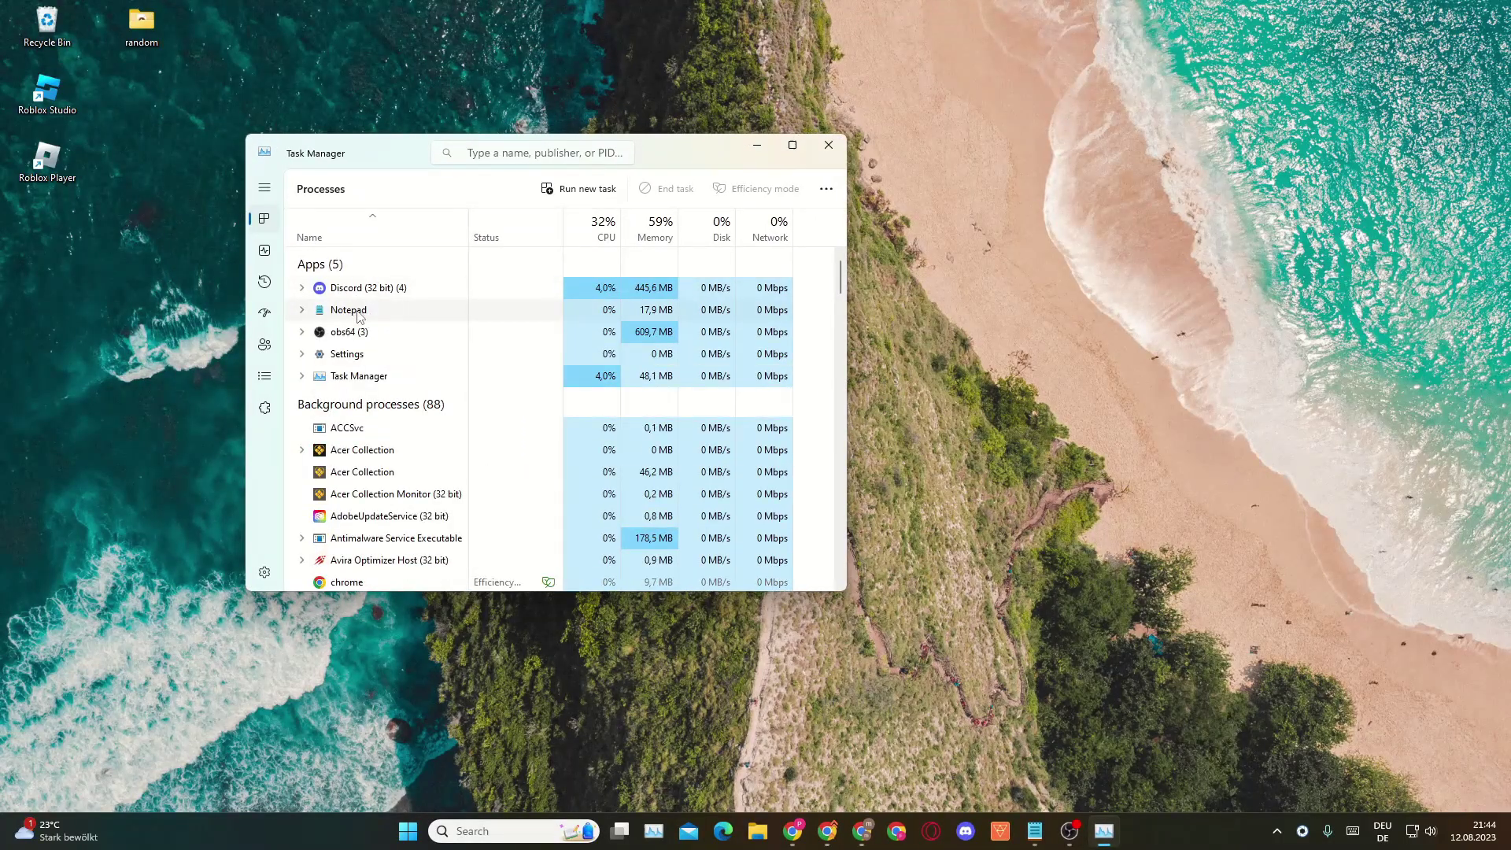
pyautogui.click(828, 145)
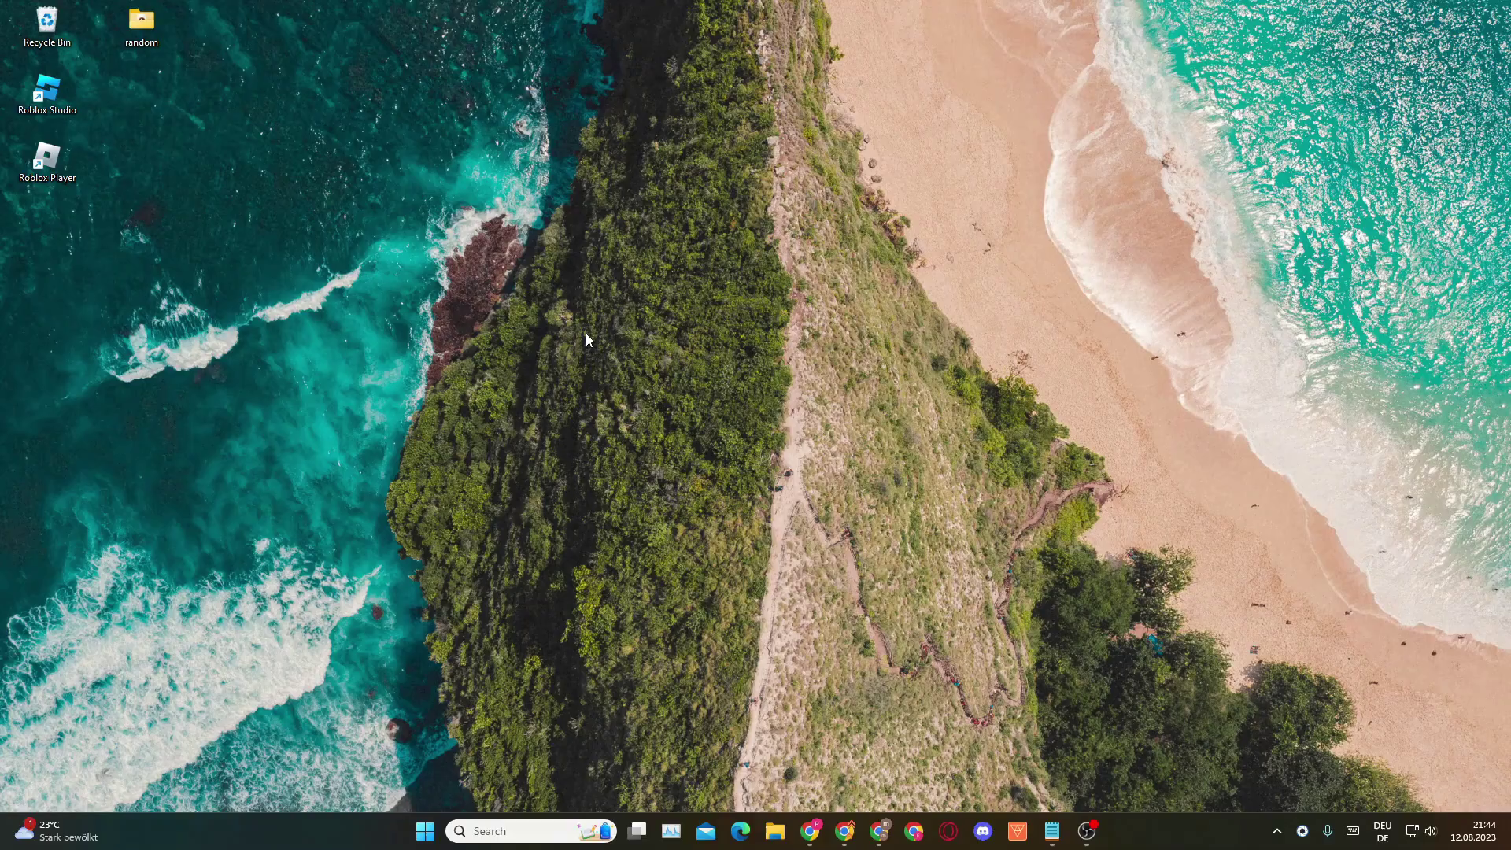
# Open the Run dialog from Start search, with %localappdata% in its Open field.
pyautogui.press('super')
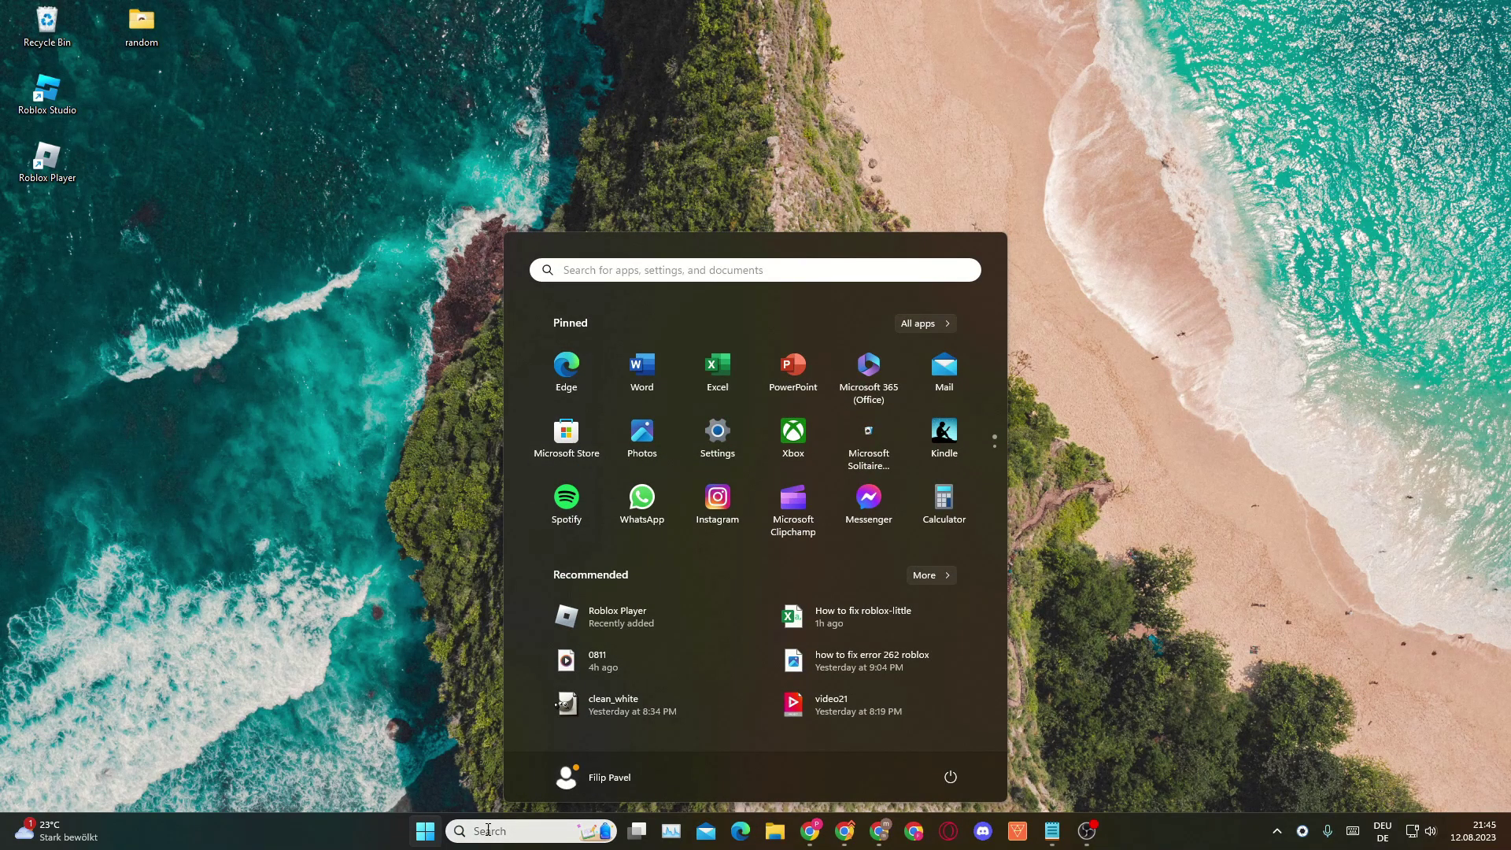
pyautogui.write('run')
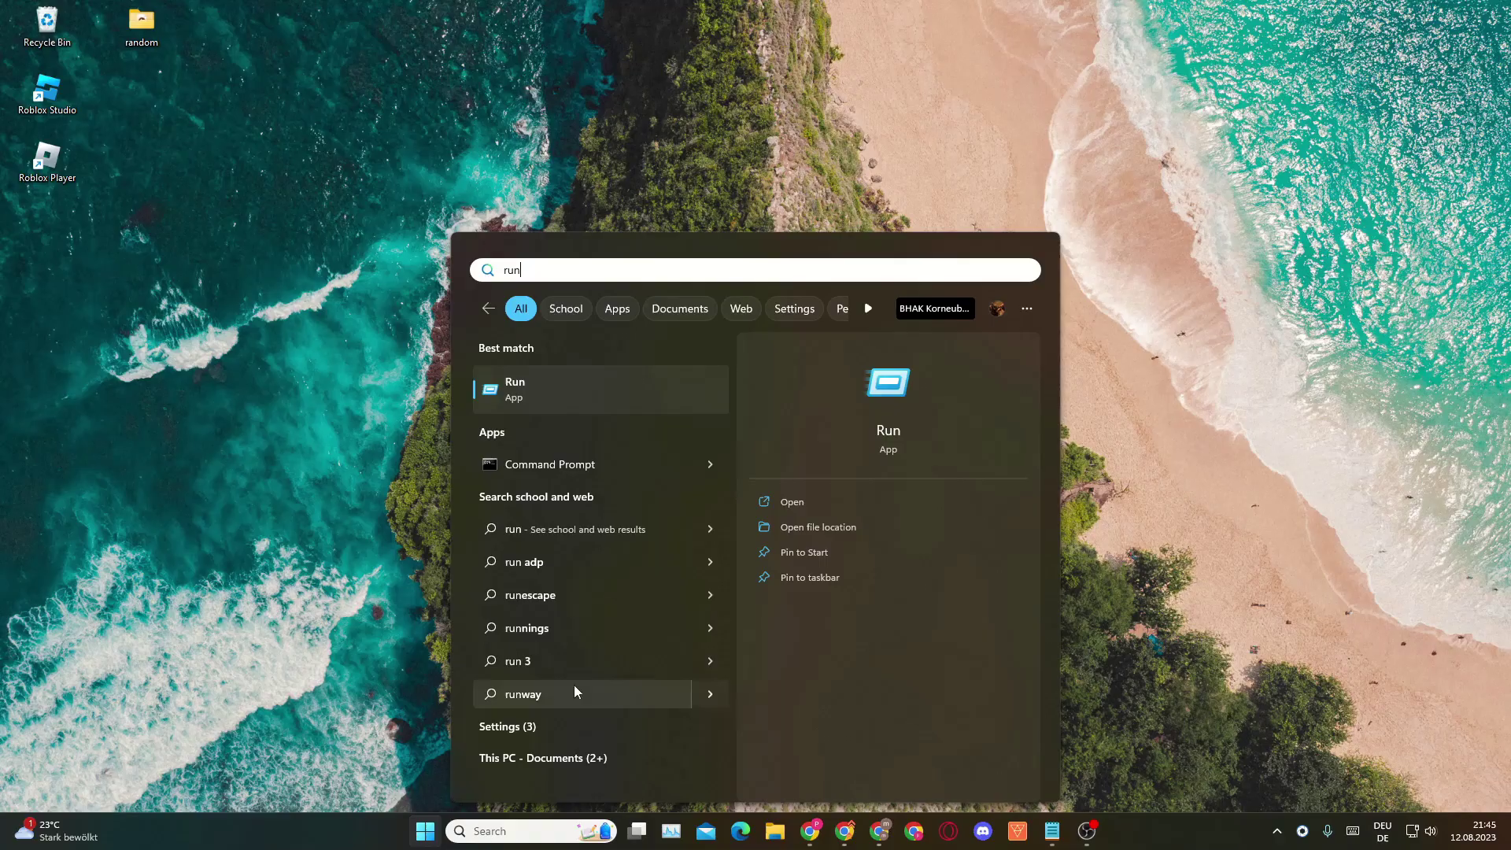
pyautogui.press('Return')
pyautogui.moveTo(99, 654); pyautogui.dragTo(668, 308)
pyautogui.click(659, 376)
pyautogui.moveTo(712, 374)
pyautogui.mouseDown()
pyautogui.moveTo(628, 374)
pyautogui.moveTo(712, 375)
pyautogui.mouseUp()
pyautogui.click(654, 374)
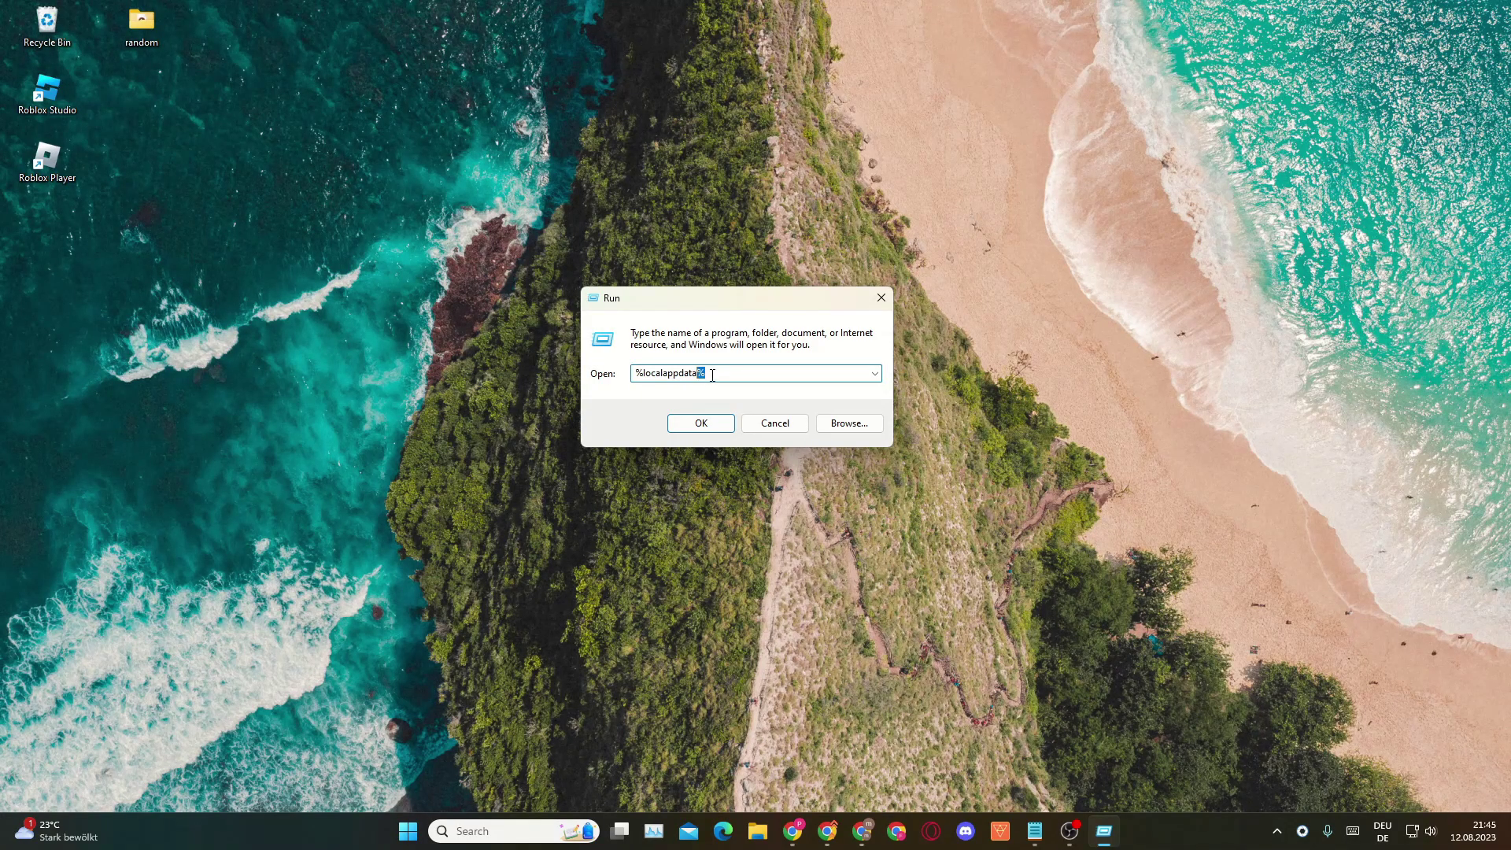
# Open the local AppData folder and then its Temp folder.
pyautogui.click(704, 424)
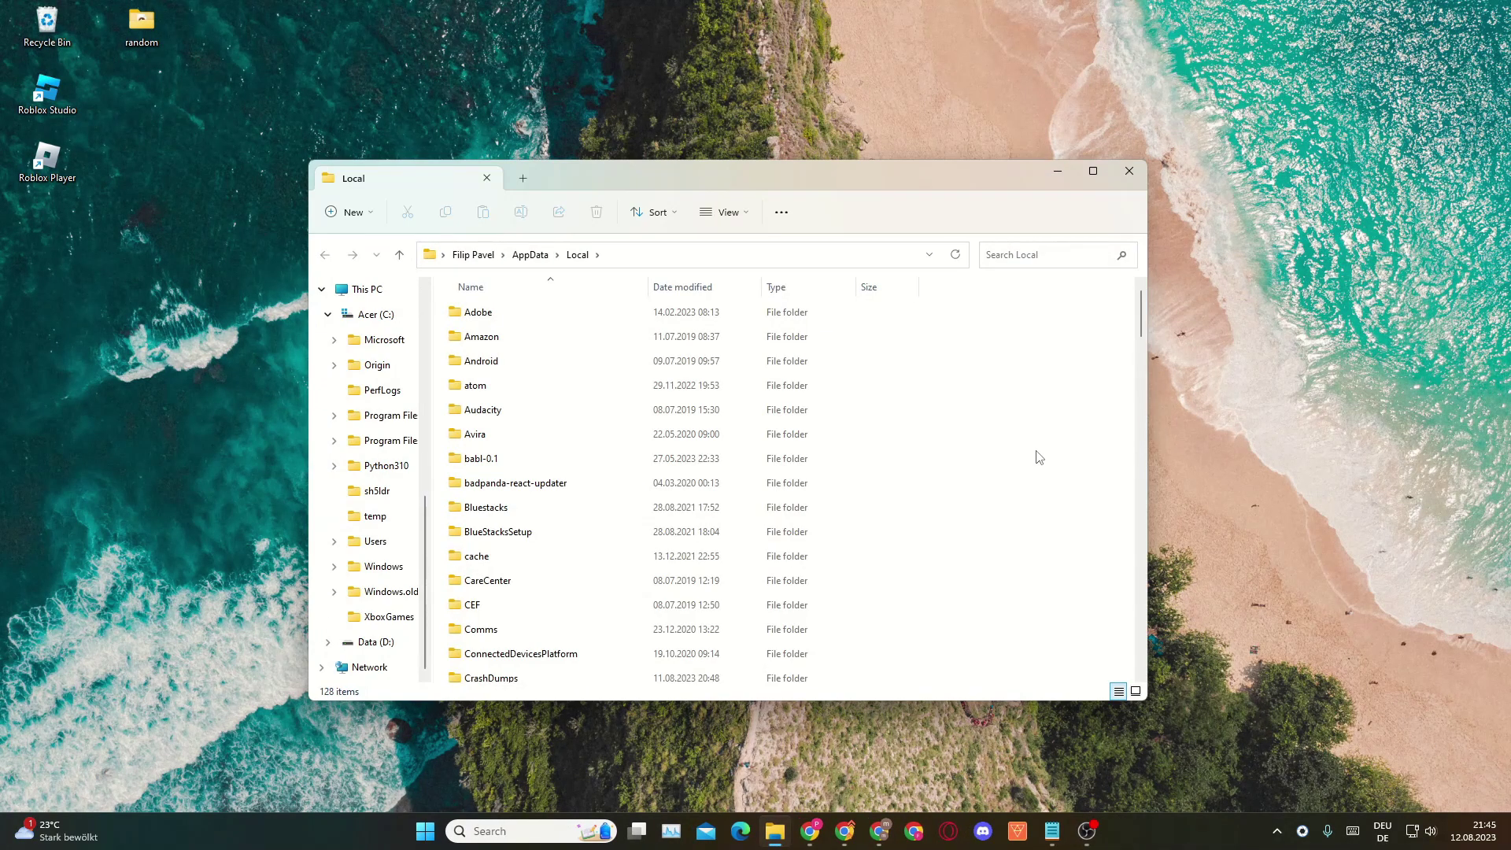
pyautogui.press('t')
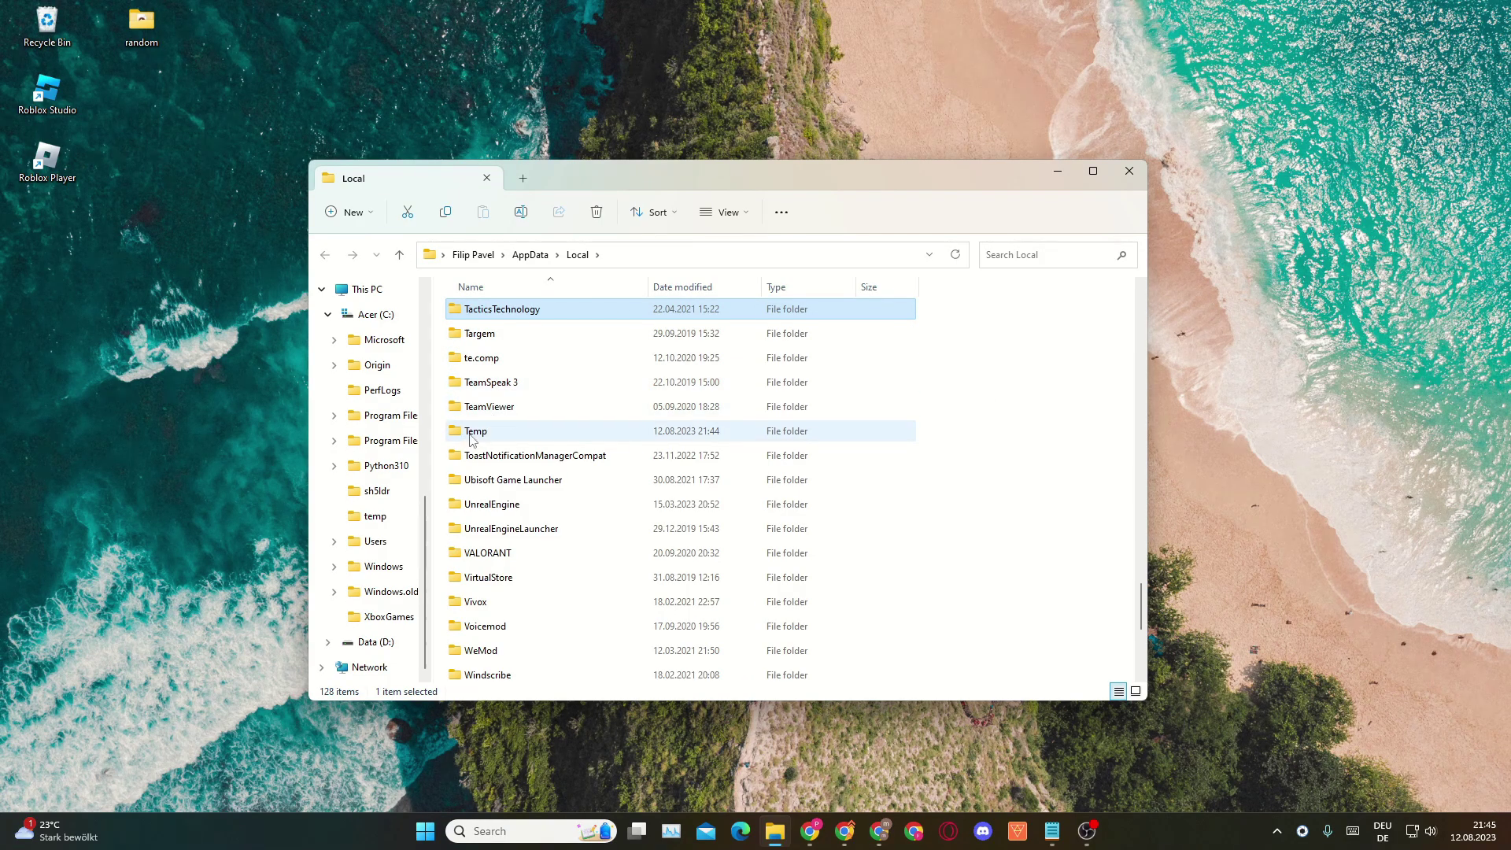
pyautogui.doubleClick(480, 434)
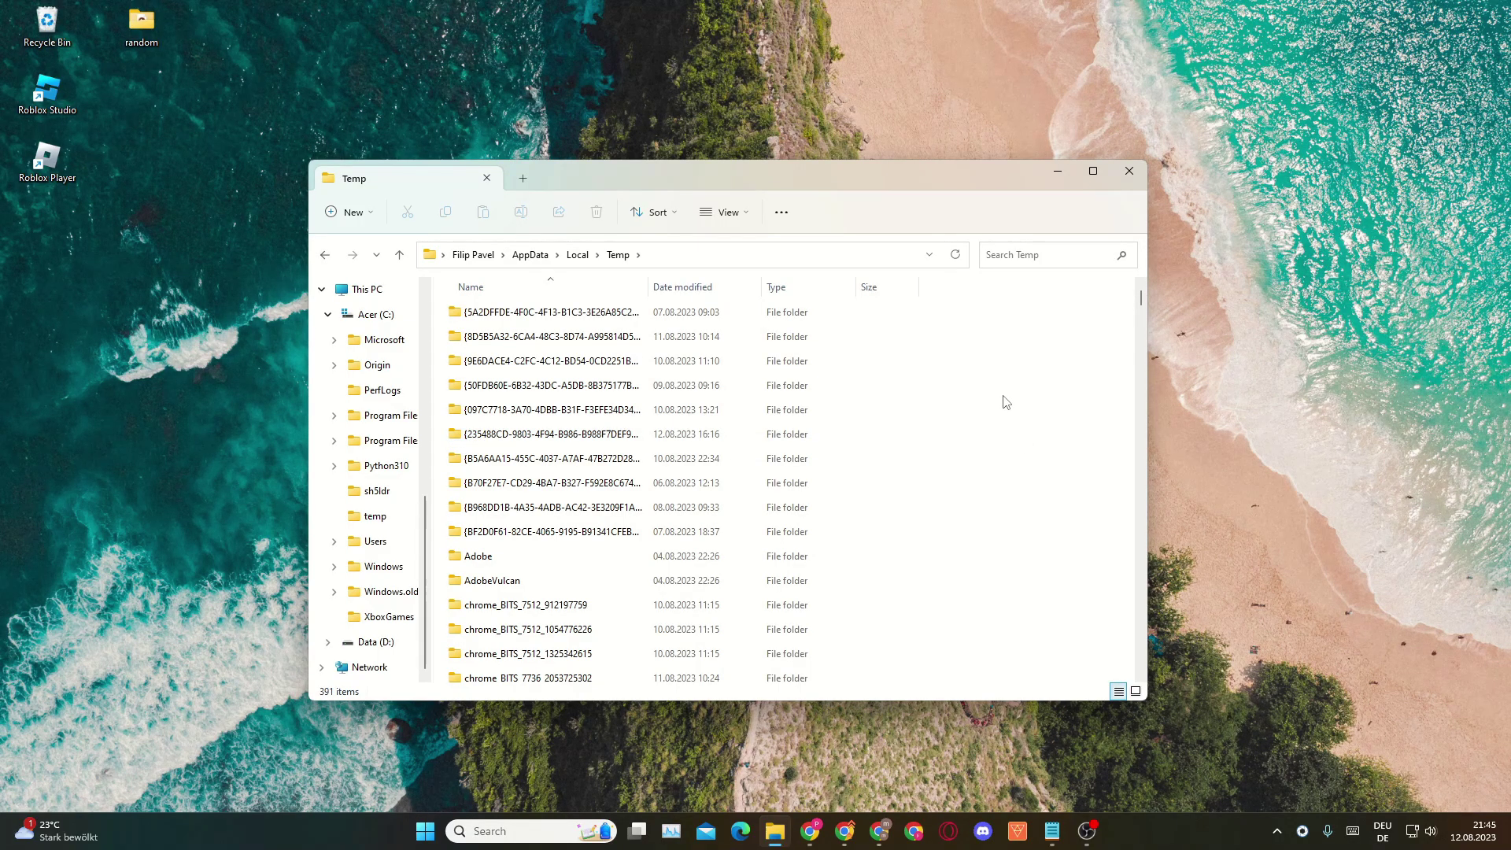
# Find the Roblox folder past the RBX log files and delete it from Temp.
pyautogui.press('r')
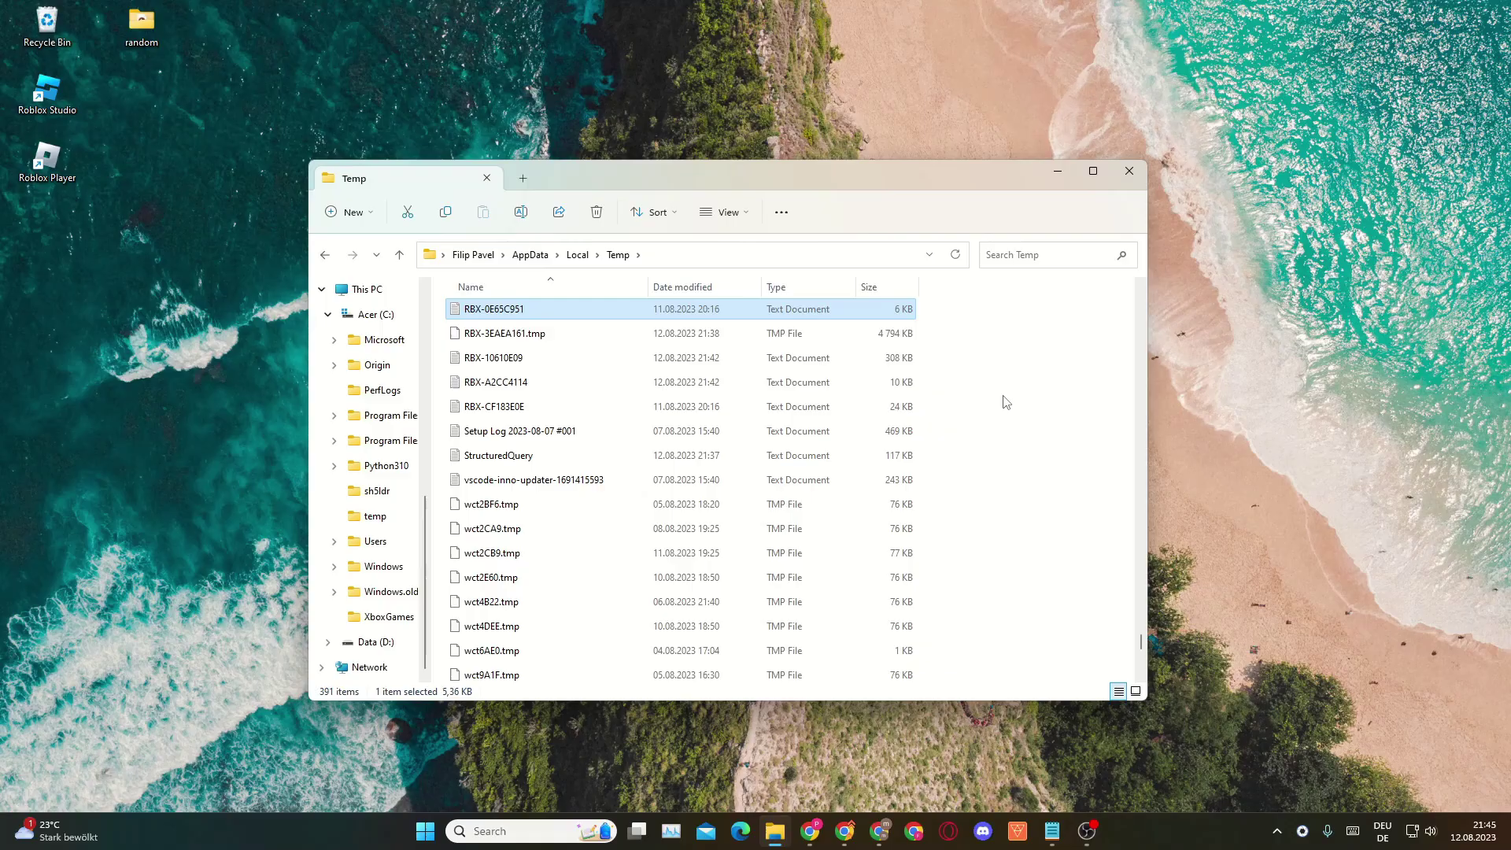
pyautogui.press('r')
pyautogui.press('r')
pyautogui.press('r')
pyautogui.press('r')
pyautogui.press('r')
pyautogui.press('r')
pyautogui.press('r')
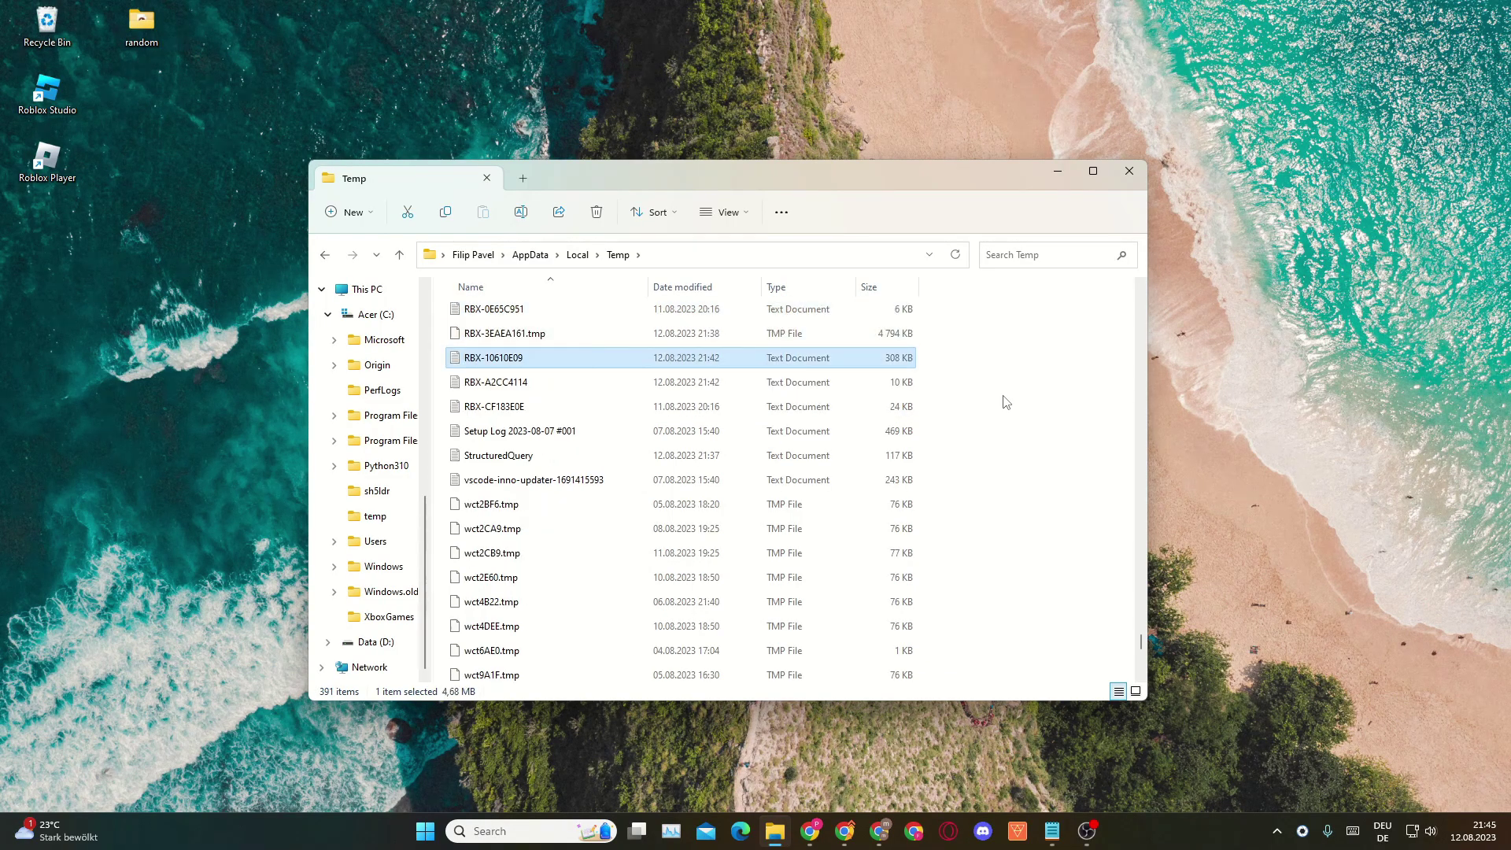
pyautogui.press('r')
pyautogui.press('r')
pyautogui.press('r')
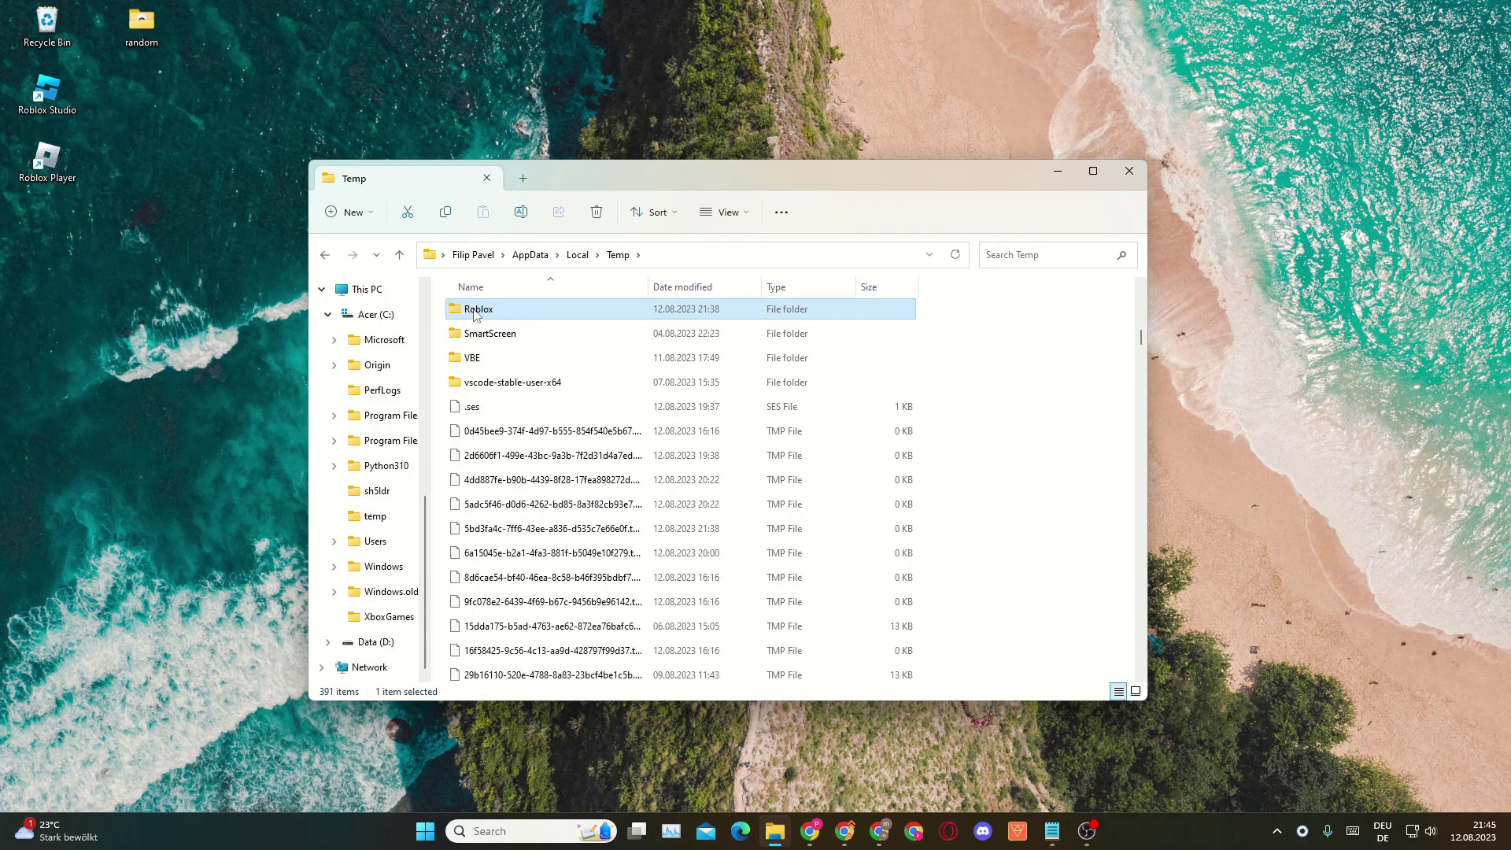
pyautogui.rightClick(475, 313)
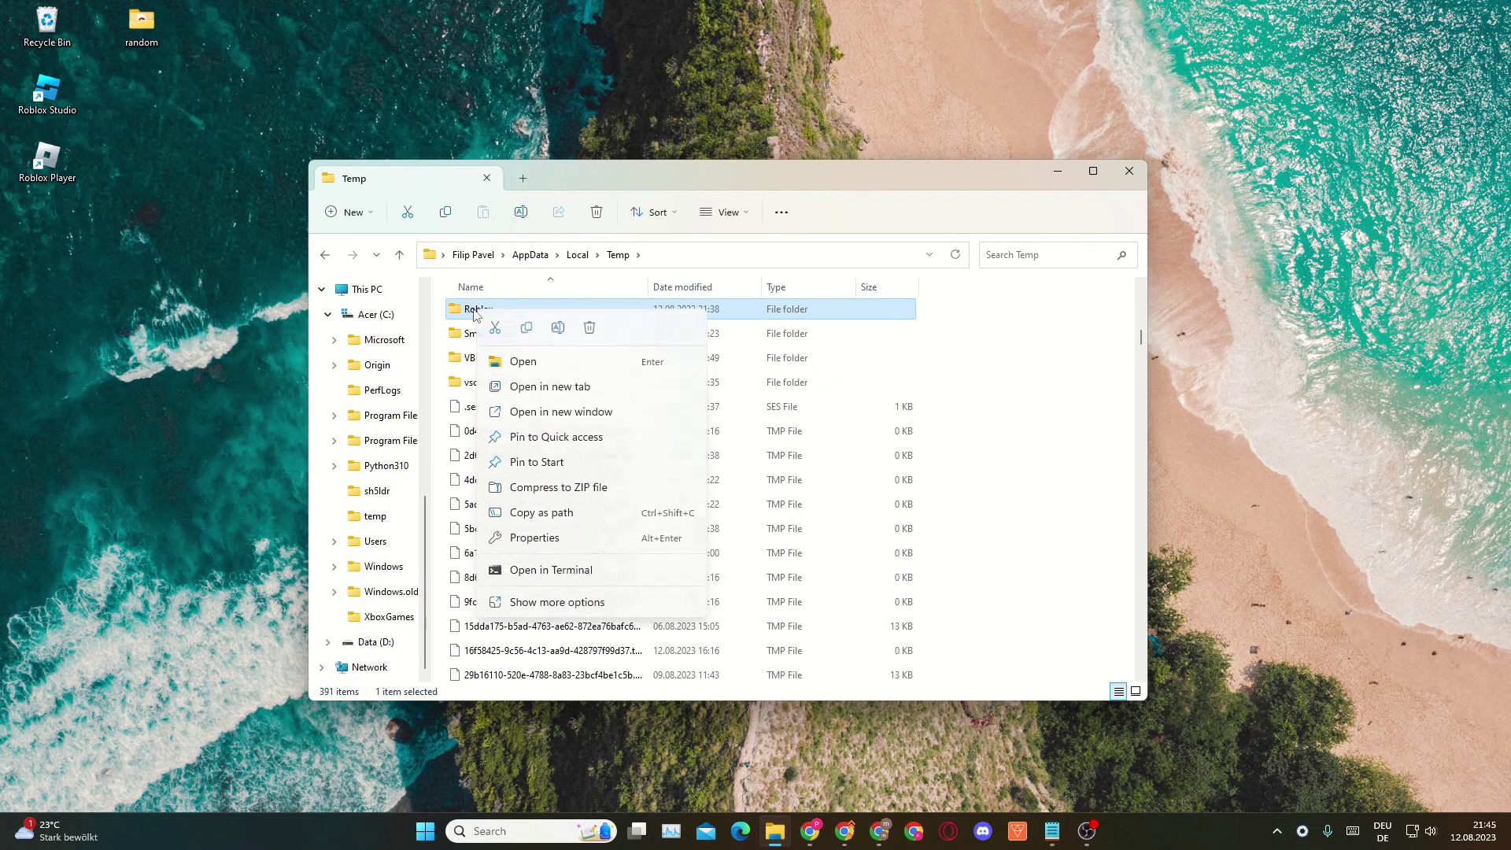
pyautogui.click(589, 332)
pyautogui.scroll(5, 894, 425)
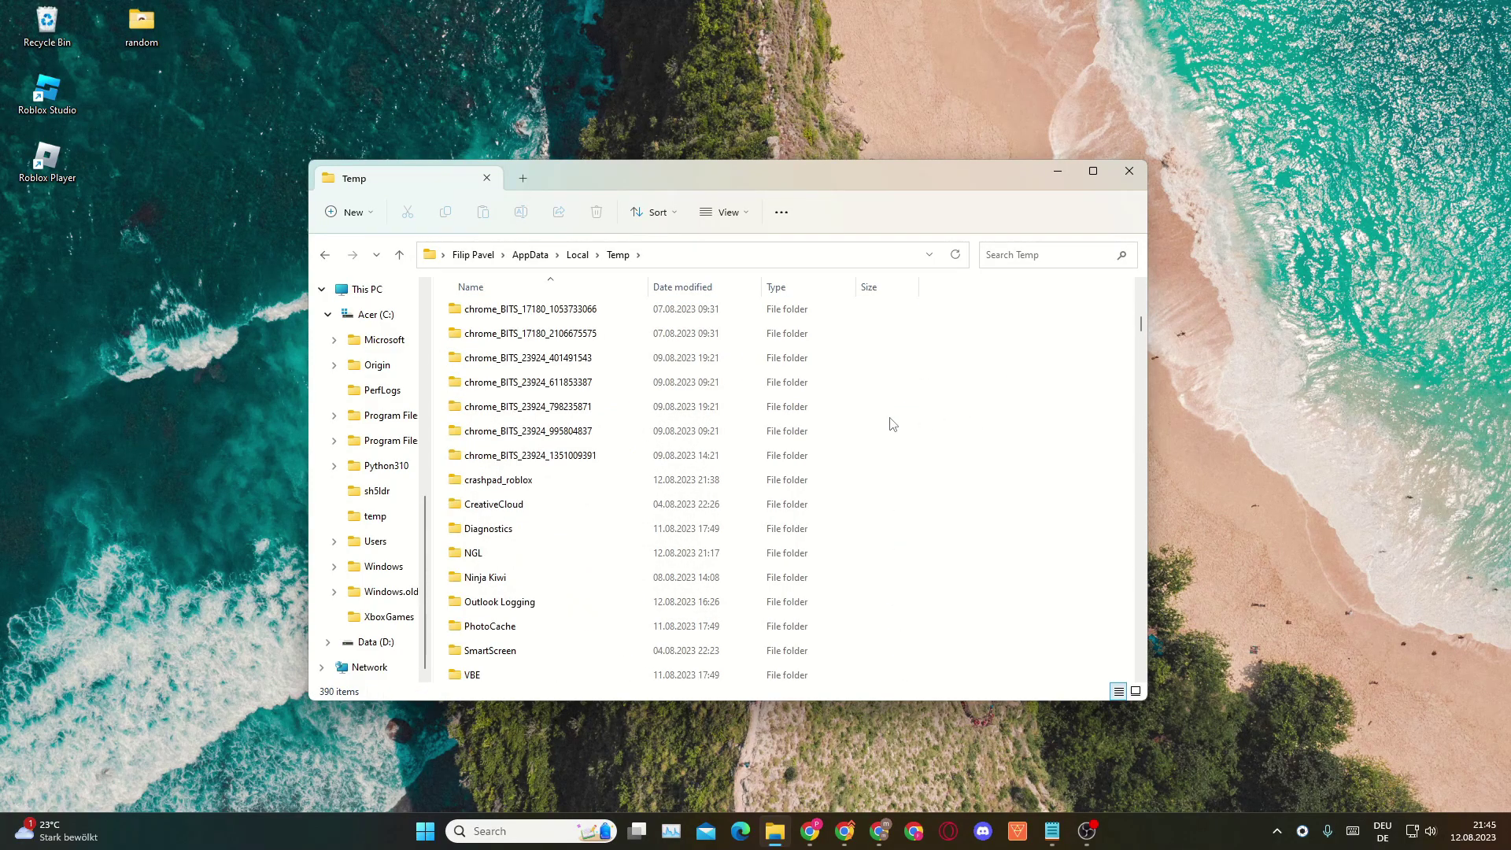
pyautogui.scroll(-2, 493, 551)
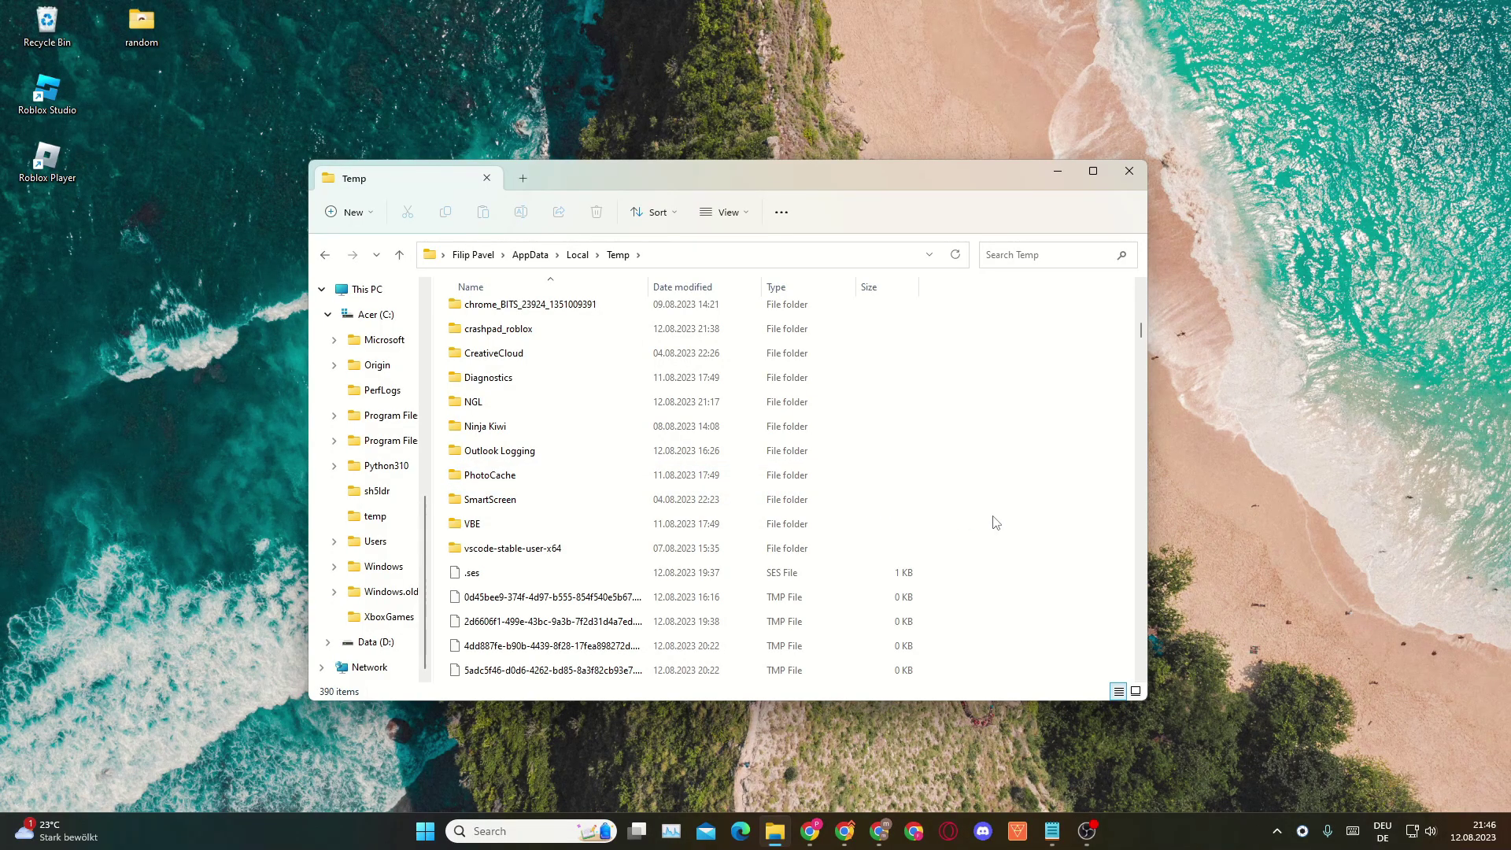
pyautogui.scroll(8, 996, 523)
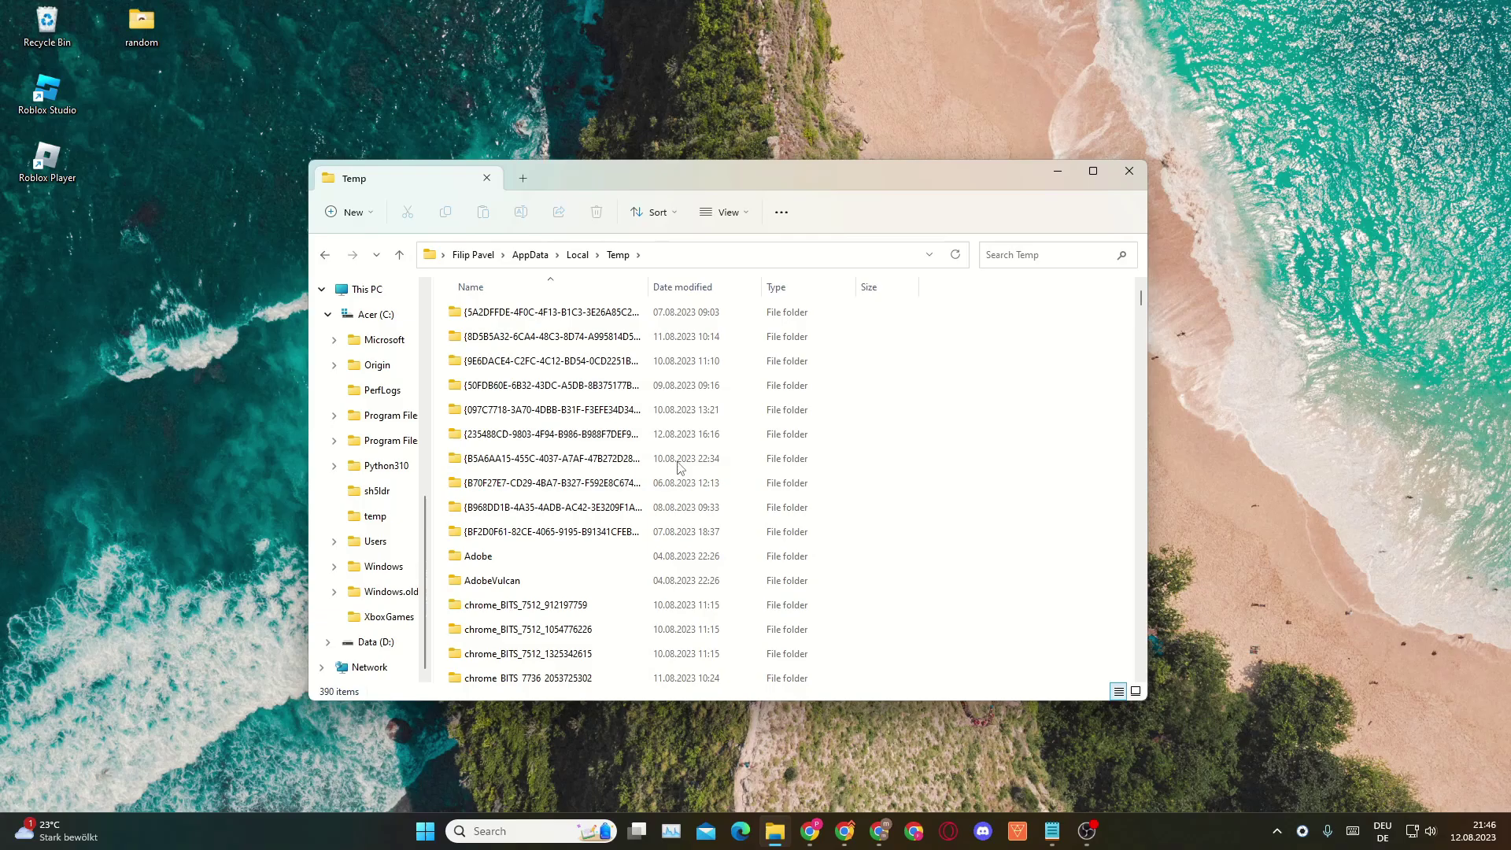
pyautogui.scroll(-8, 673, 526)
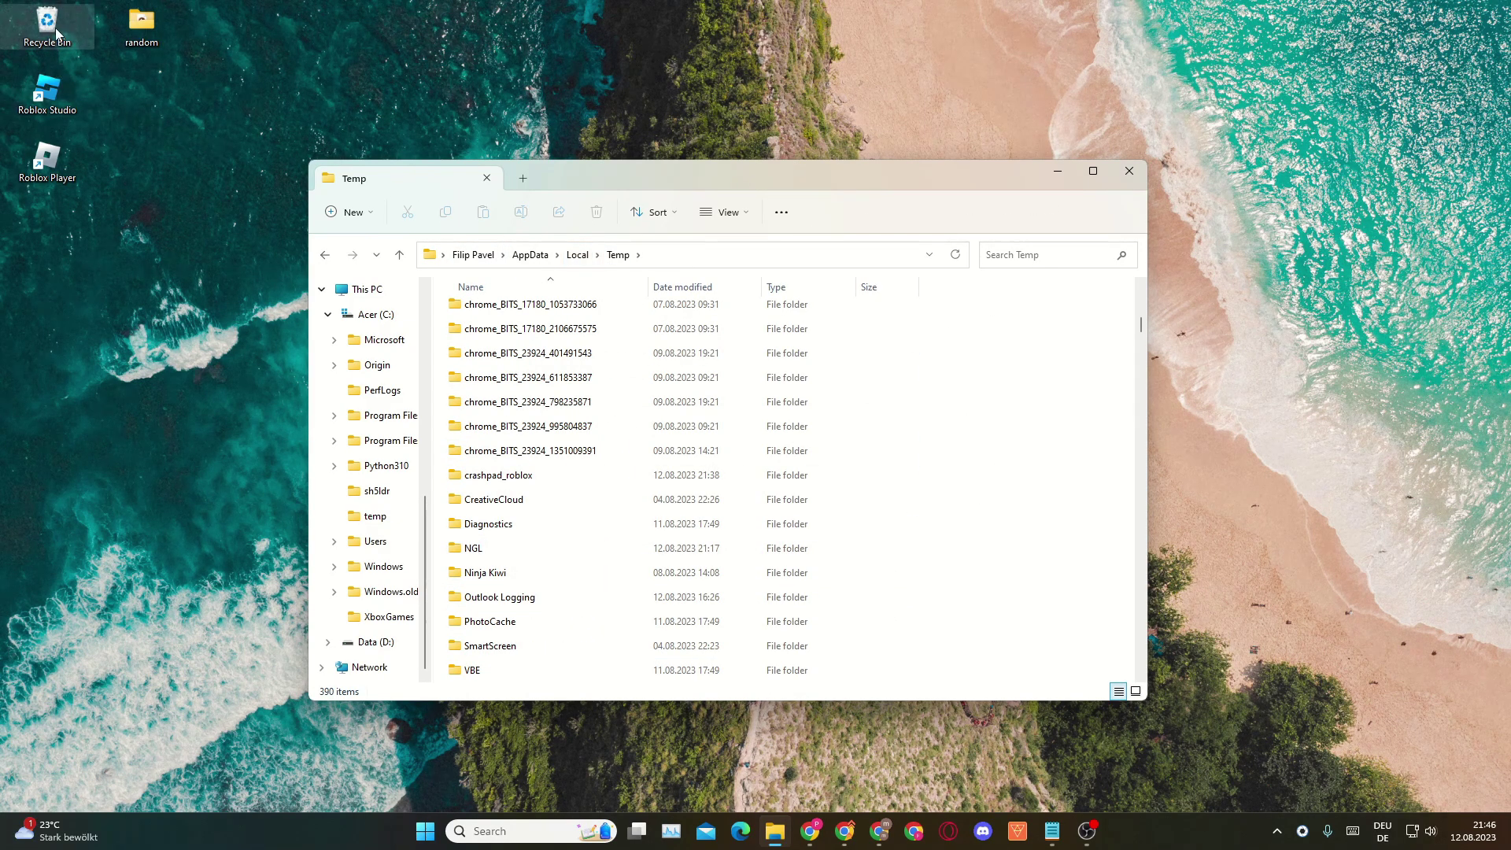
# Close the Temp folder window and bring up the Start menu's power options.
pyautogui.click(1127, 173)
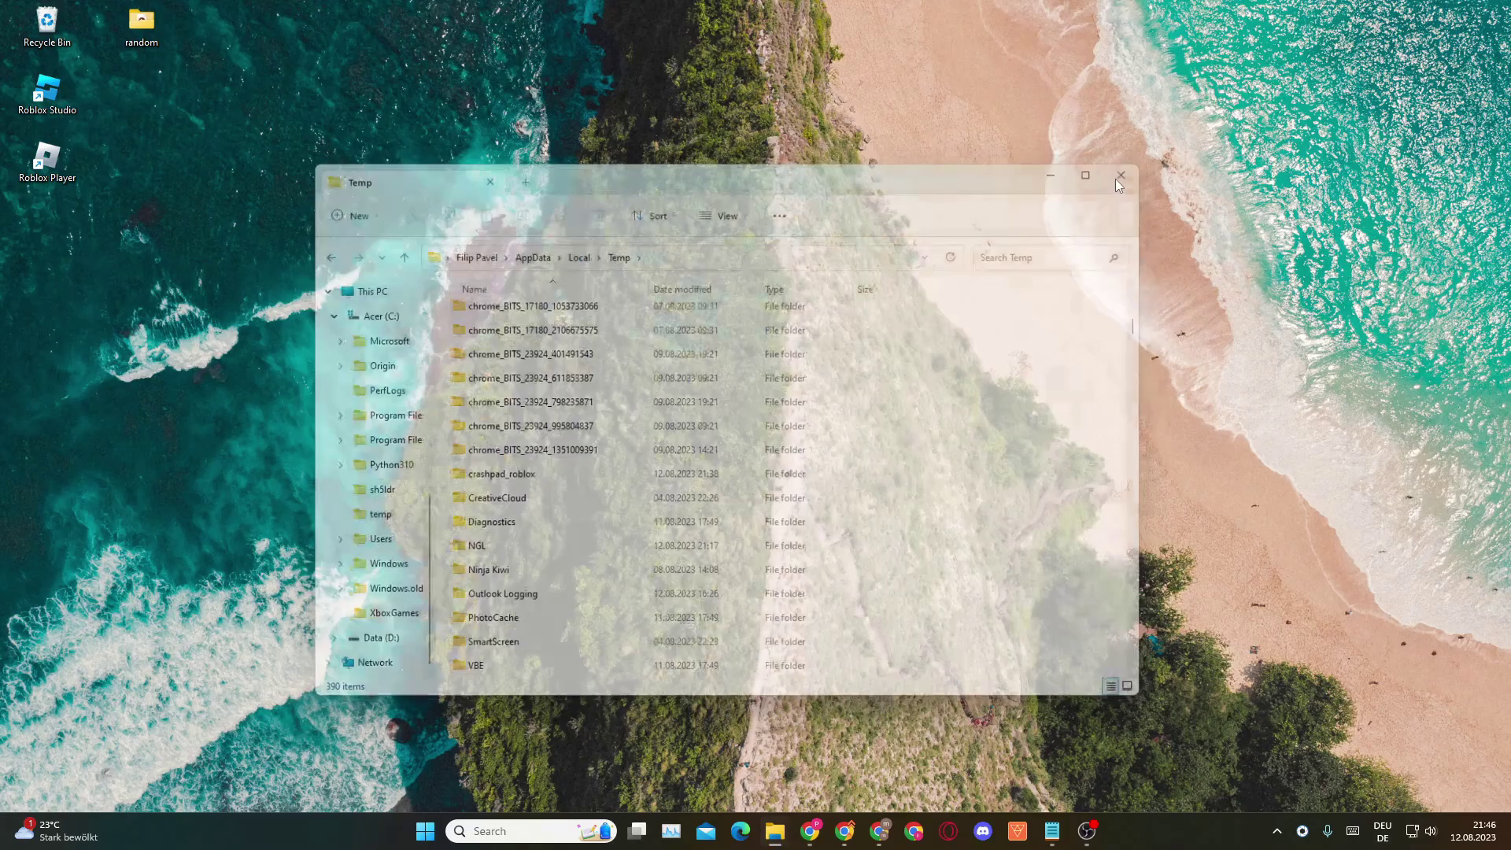
pyautogui.click(425, 833)
pyautogui.click(950, 777)
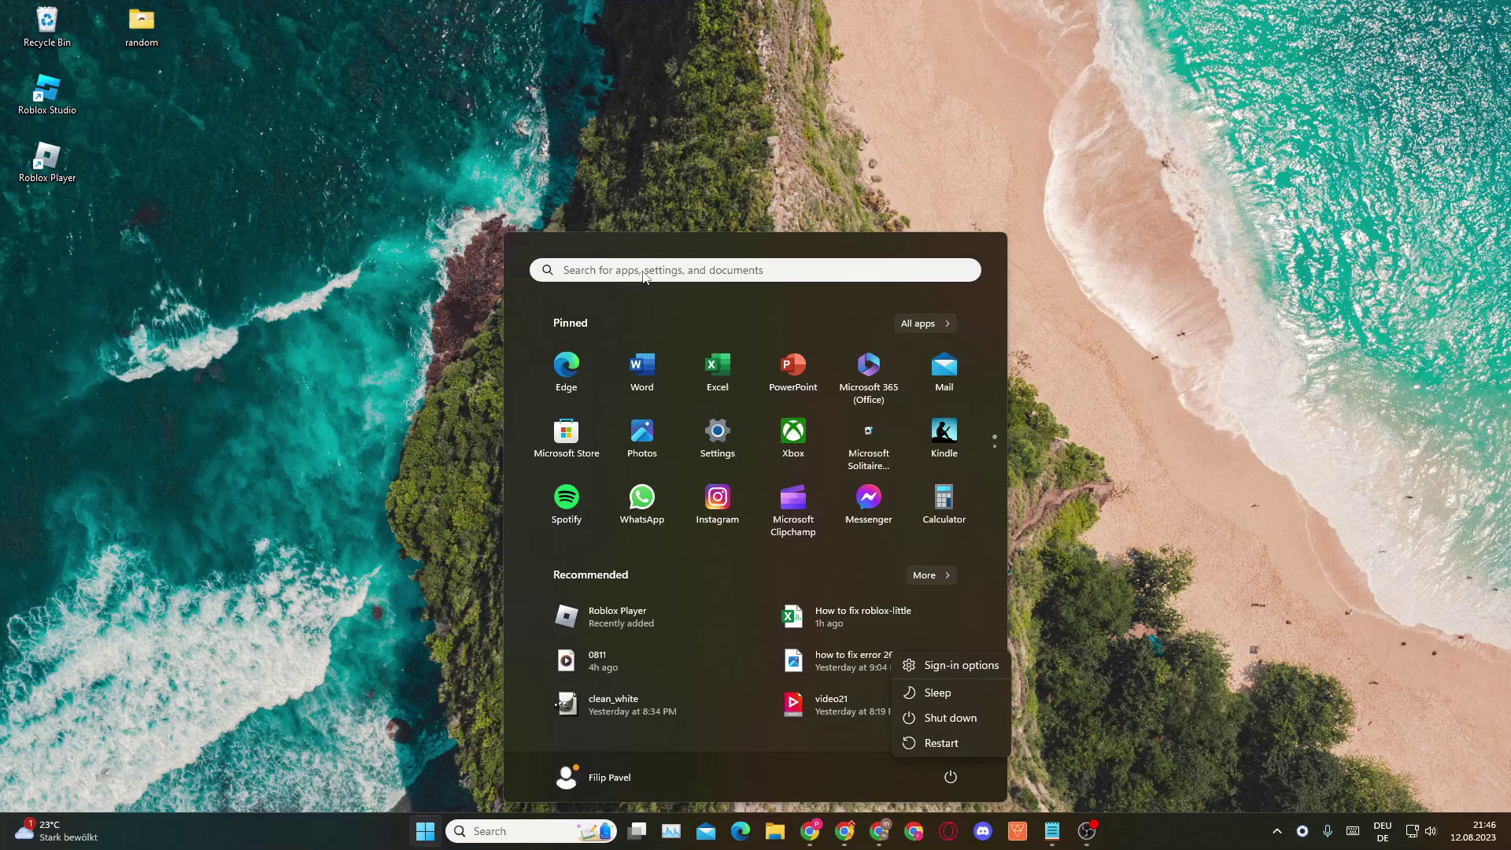
# Run ipconfig /flushdns in Command Prompt and confirm the DNS Resolver Cache was flushed.
pyautogui.click(496, 831)
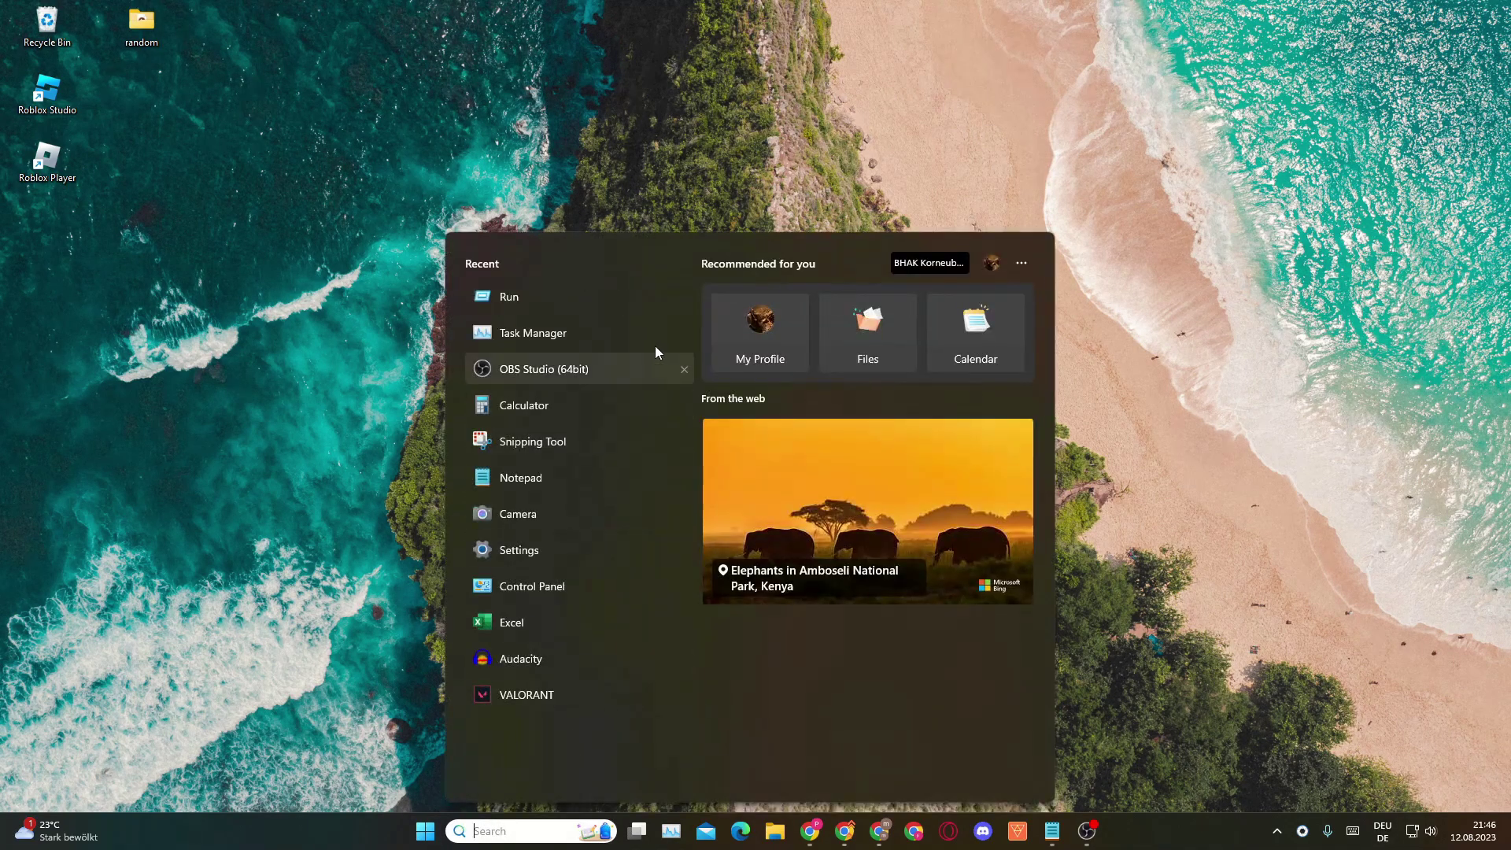
pyautogui.write('cmd')
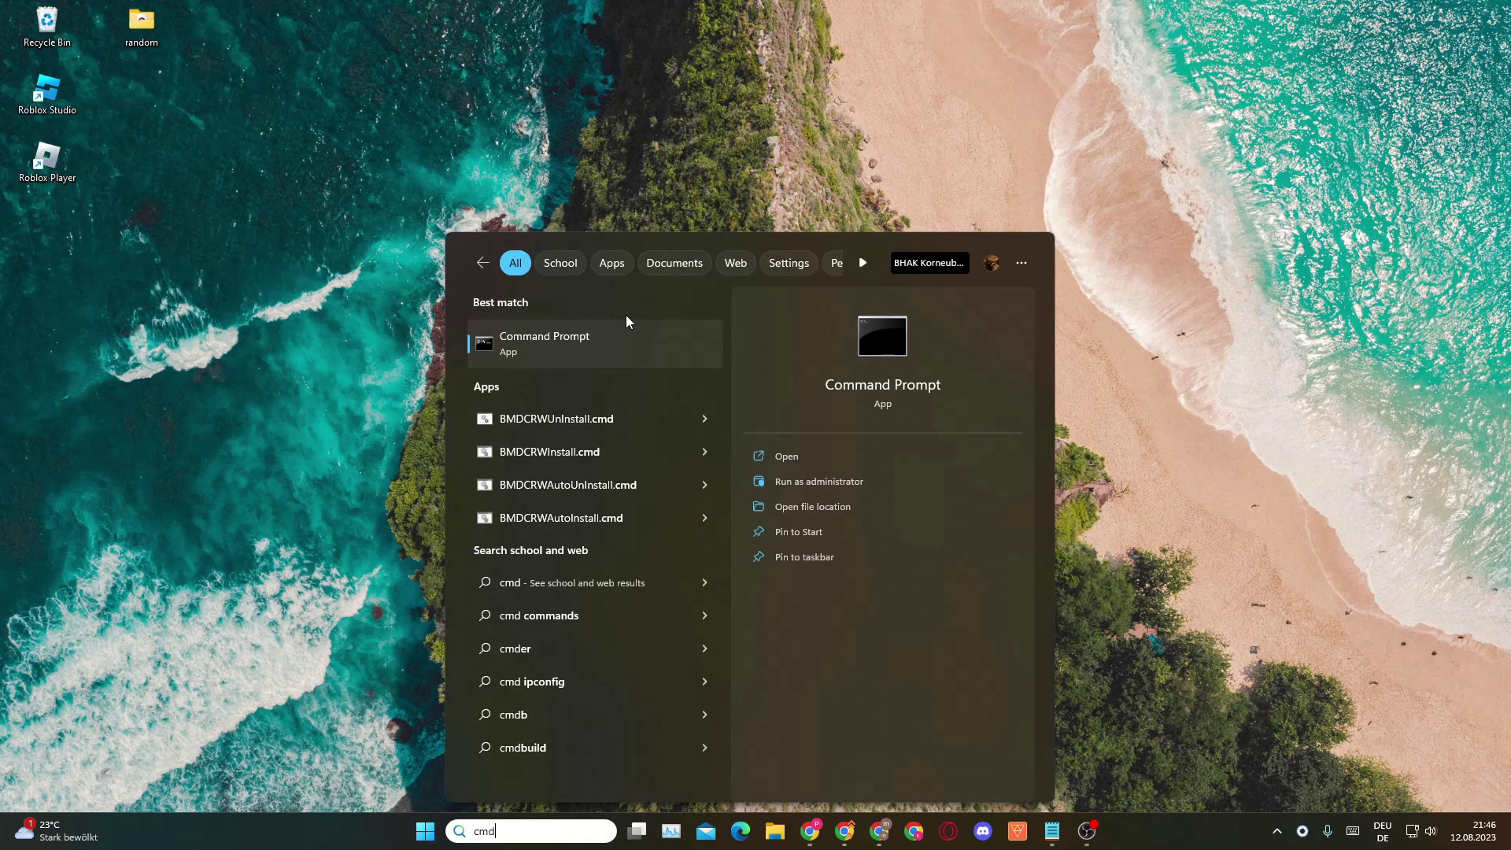
pyautogui.click(540, 339)
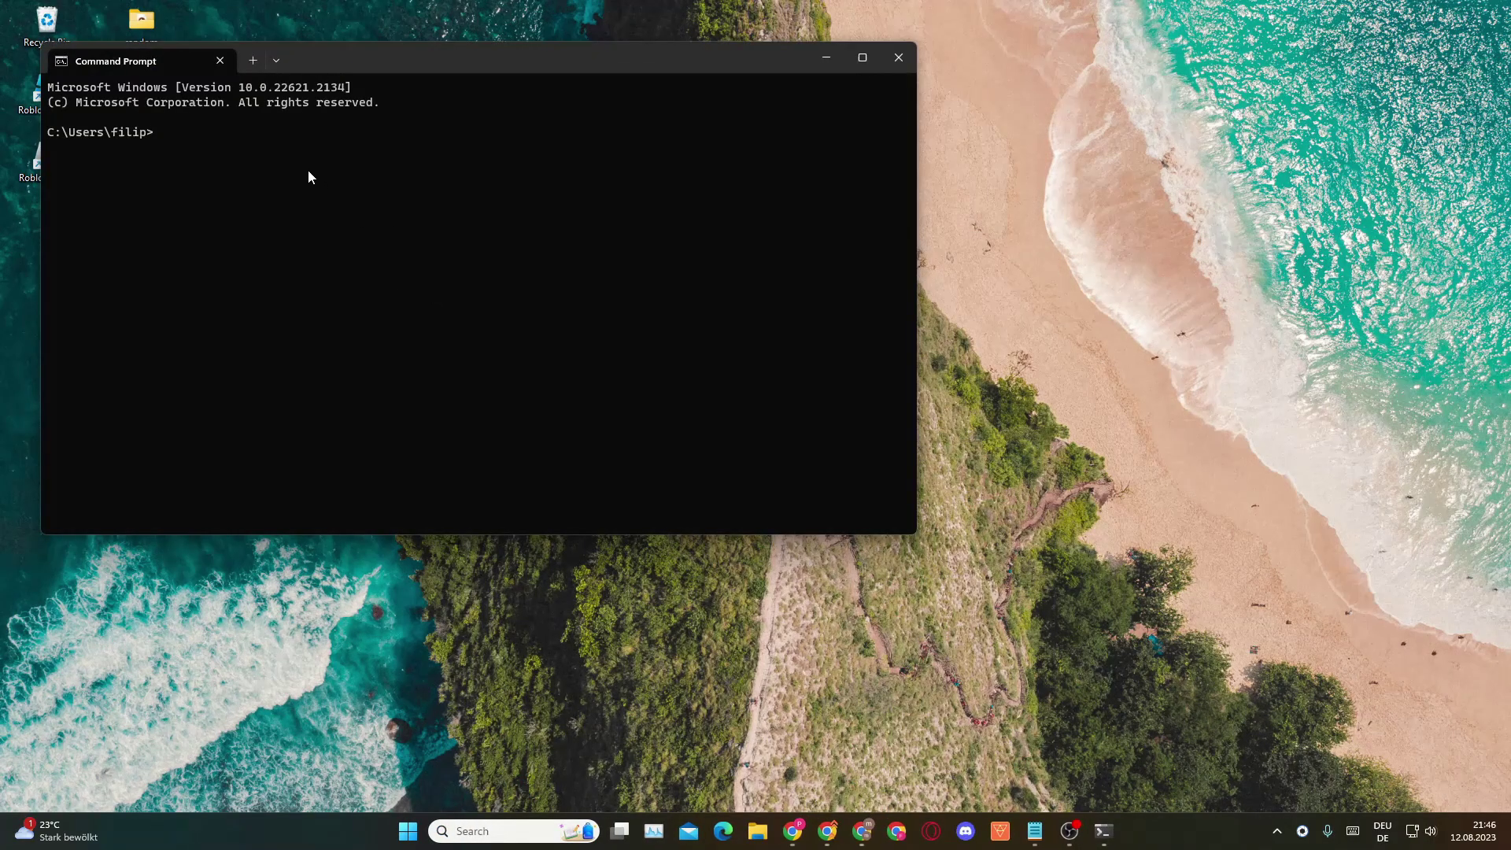
pyautogui.write('ipconfig /flushdns')
pyautogui.press('Return')
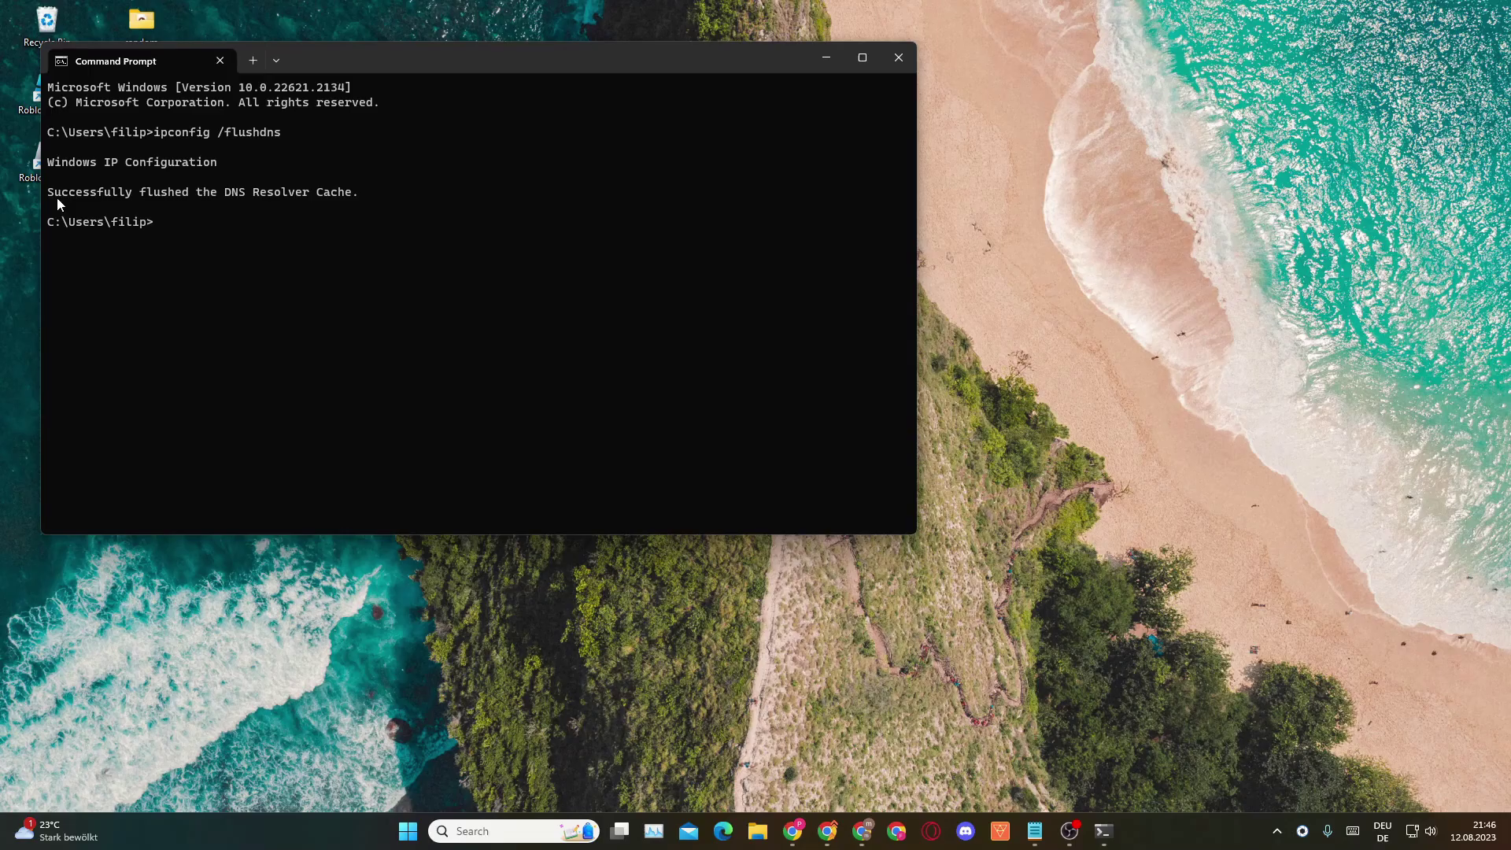
pyautogui.moveTo(57, 197); pyautogui.dragTo(281, 200)
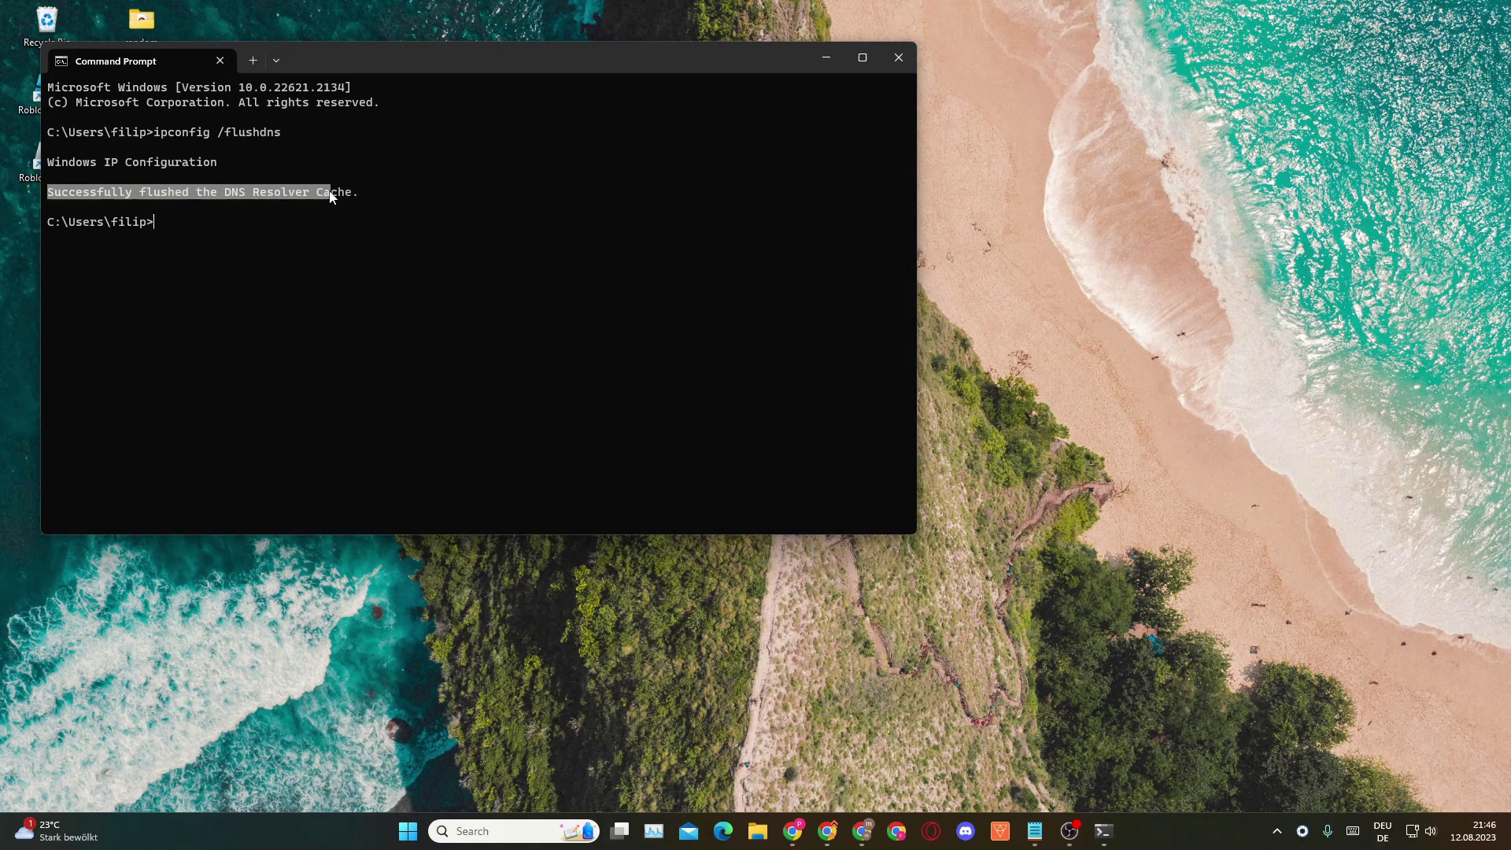
pyautogui.doubleClick(318, 196)
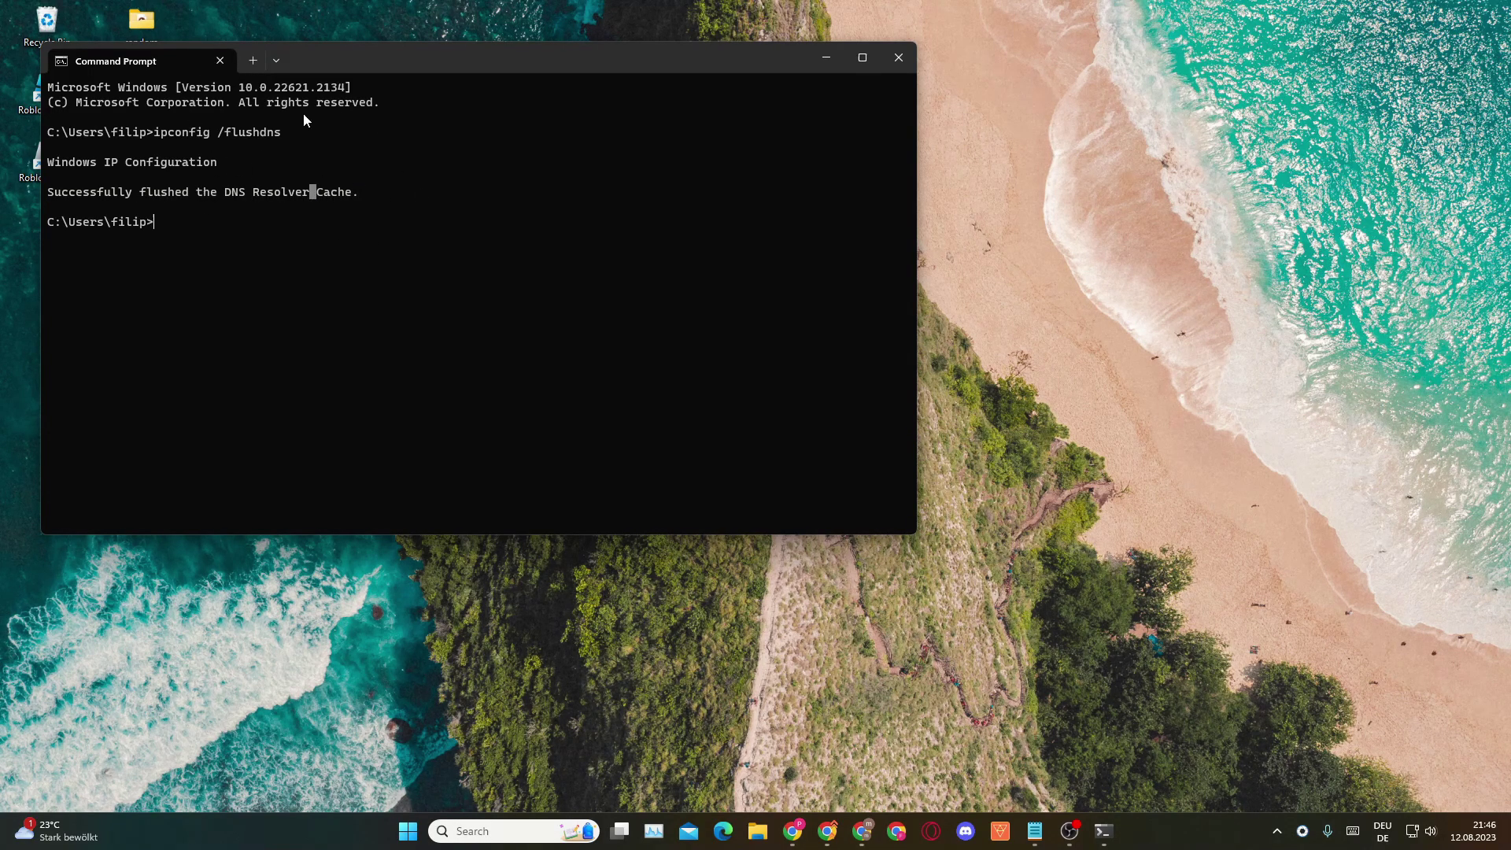
# Close Command Prompt, then search 'cmd' and dismiss the search panel.
pyautogui.click(898, 56)
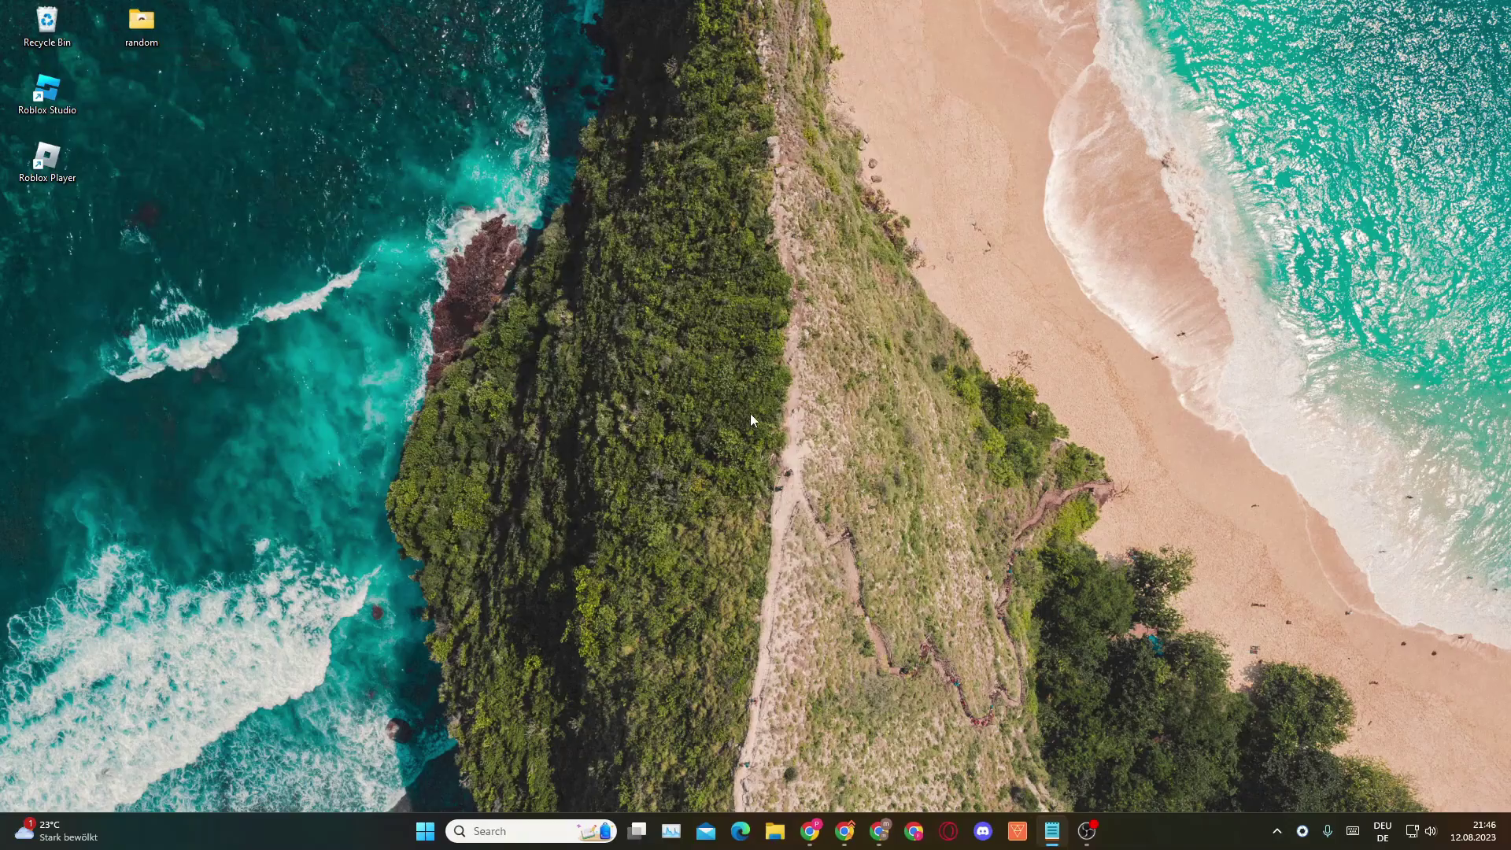
pyautogui.click(507, 834)
pyautogui.write('cmd')
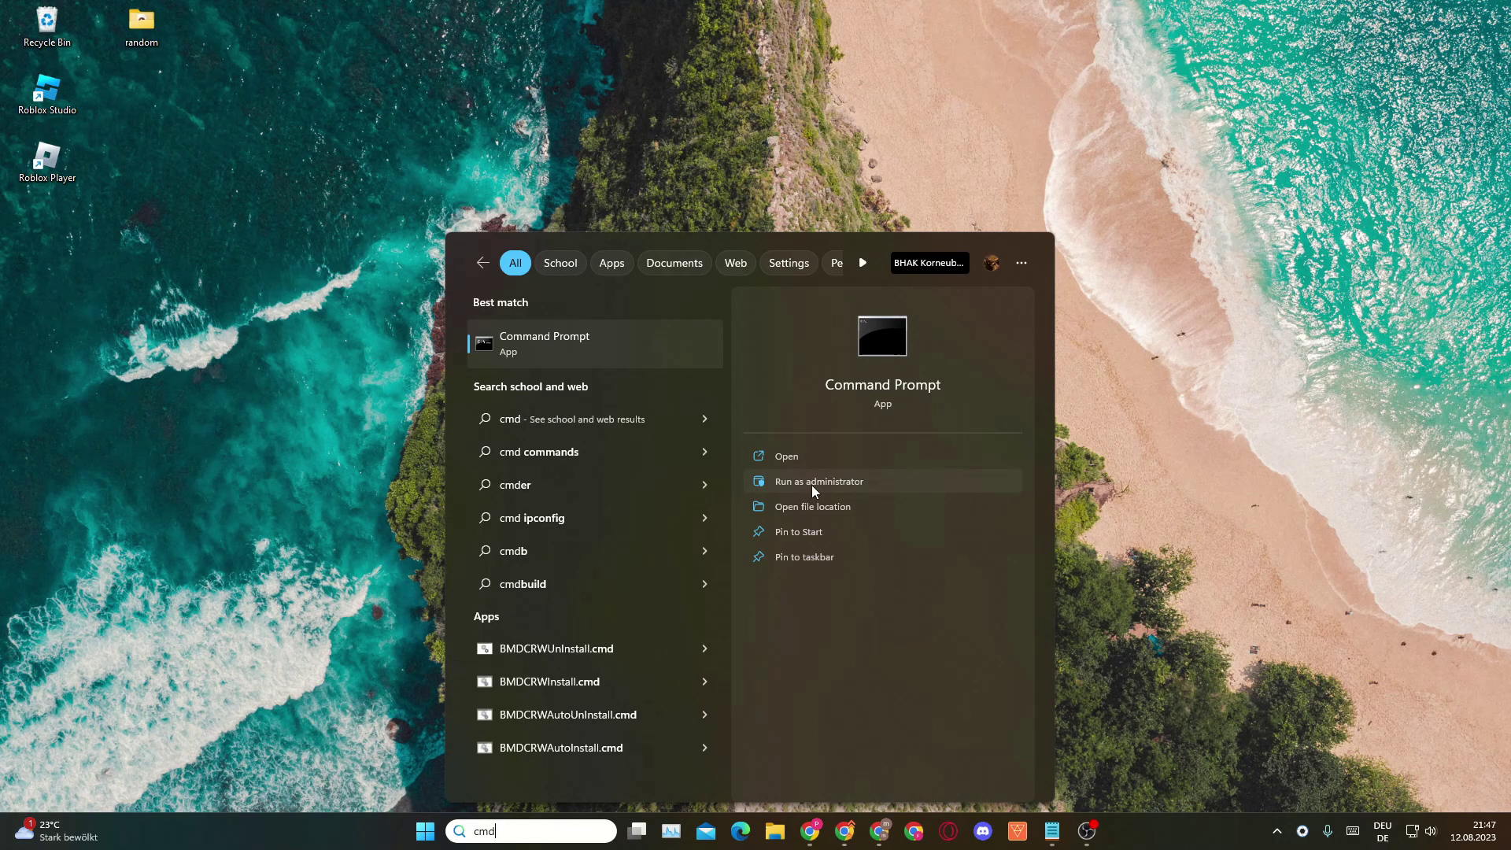
pyautogui.click(660, 93)
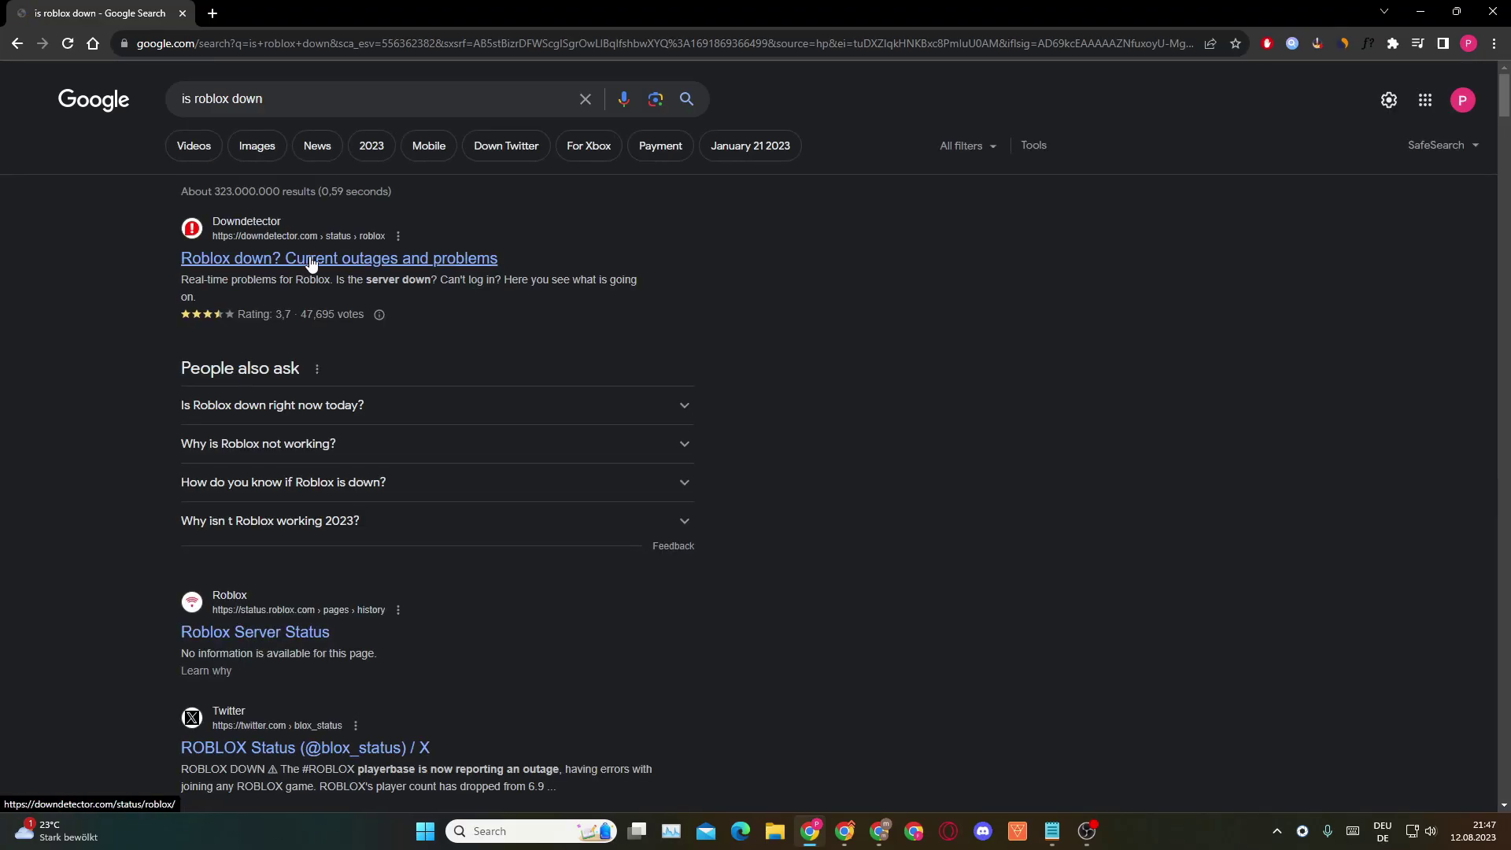
# Open Downdetector's Roblox page, accept the privacy notice and note 'no current problems'.
pyautogui.click(311, 259)
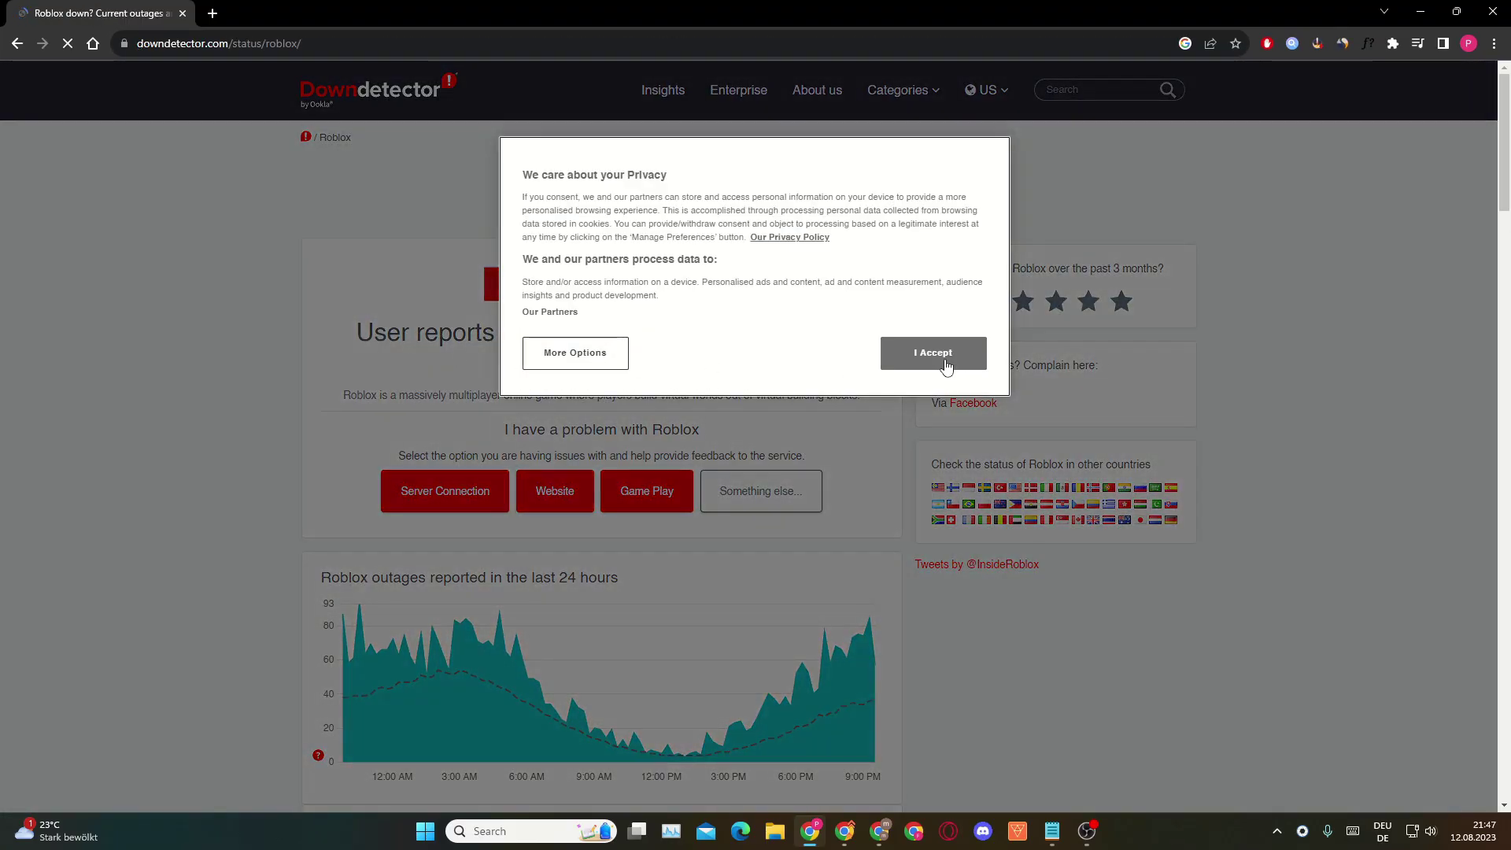
pyautogui.click(935, 352)
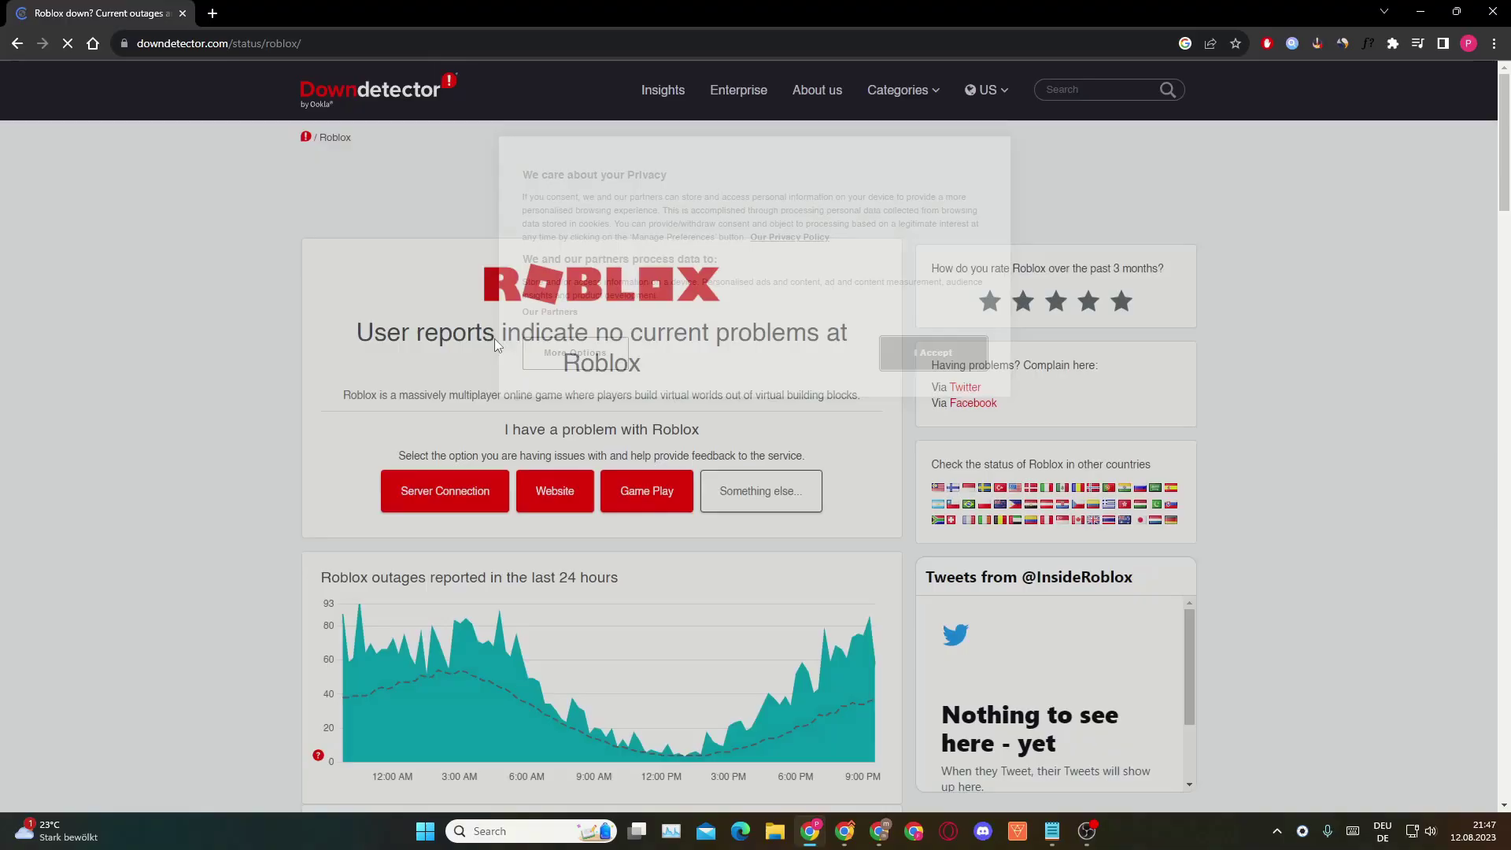
pyautogui.moveTo(504, 334); pyautogui.dragTo(803, 335)
pyautogui.click(606, 353)
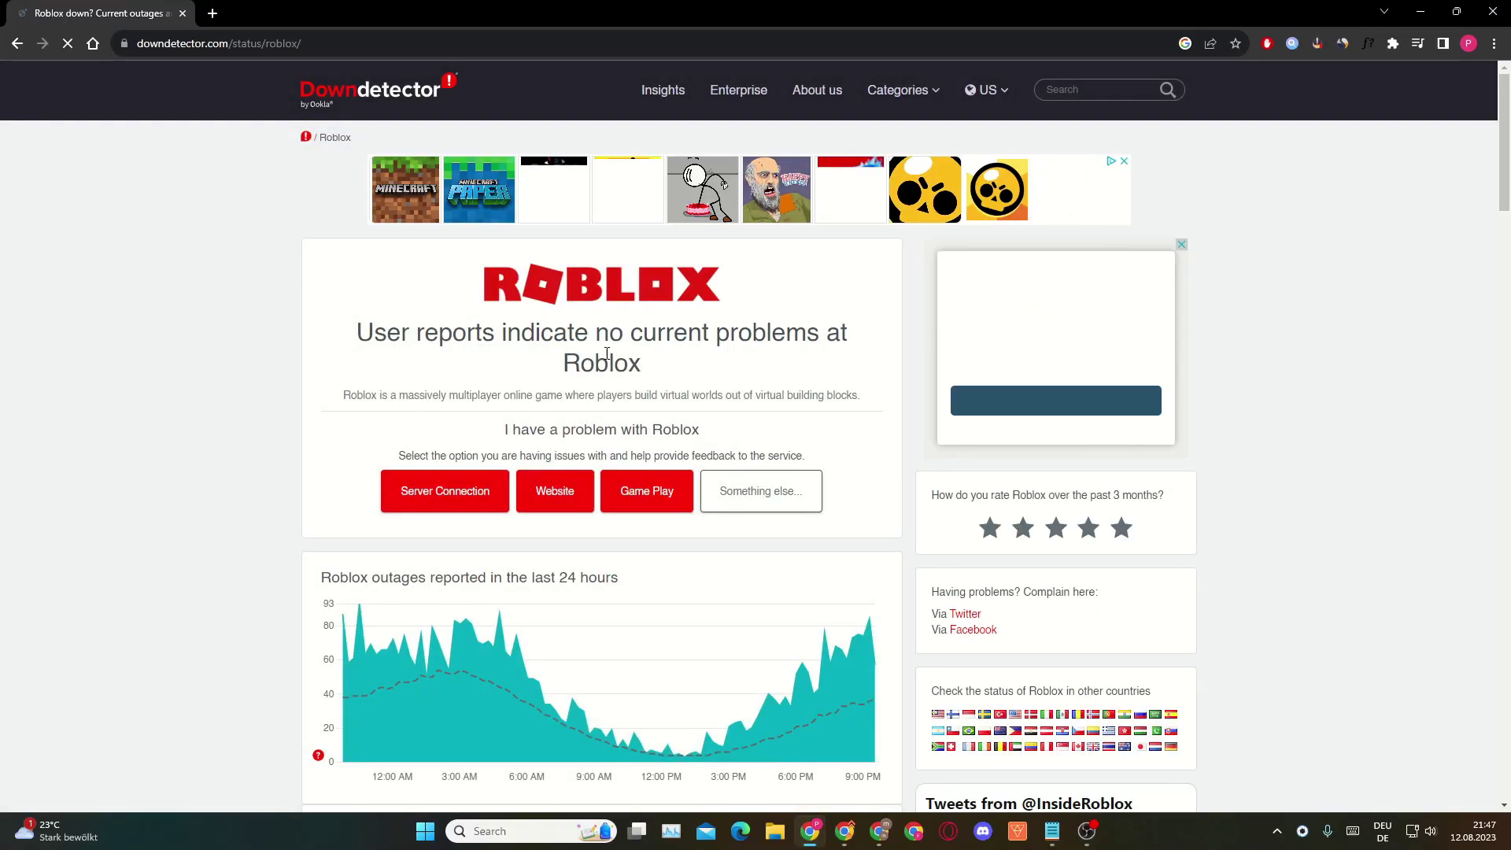
# Check recent report counts on the 24-hour Roblox outage chart.
pyautogui.scroll(-1, 230, 352)
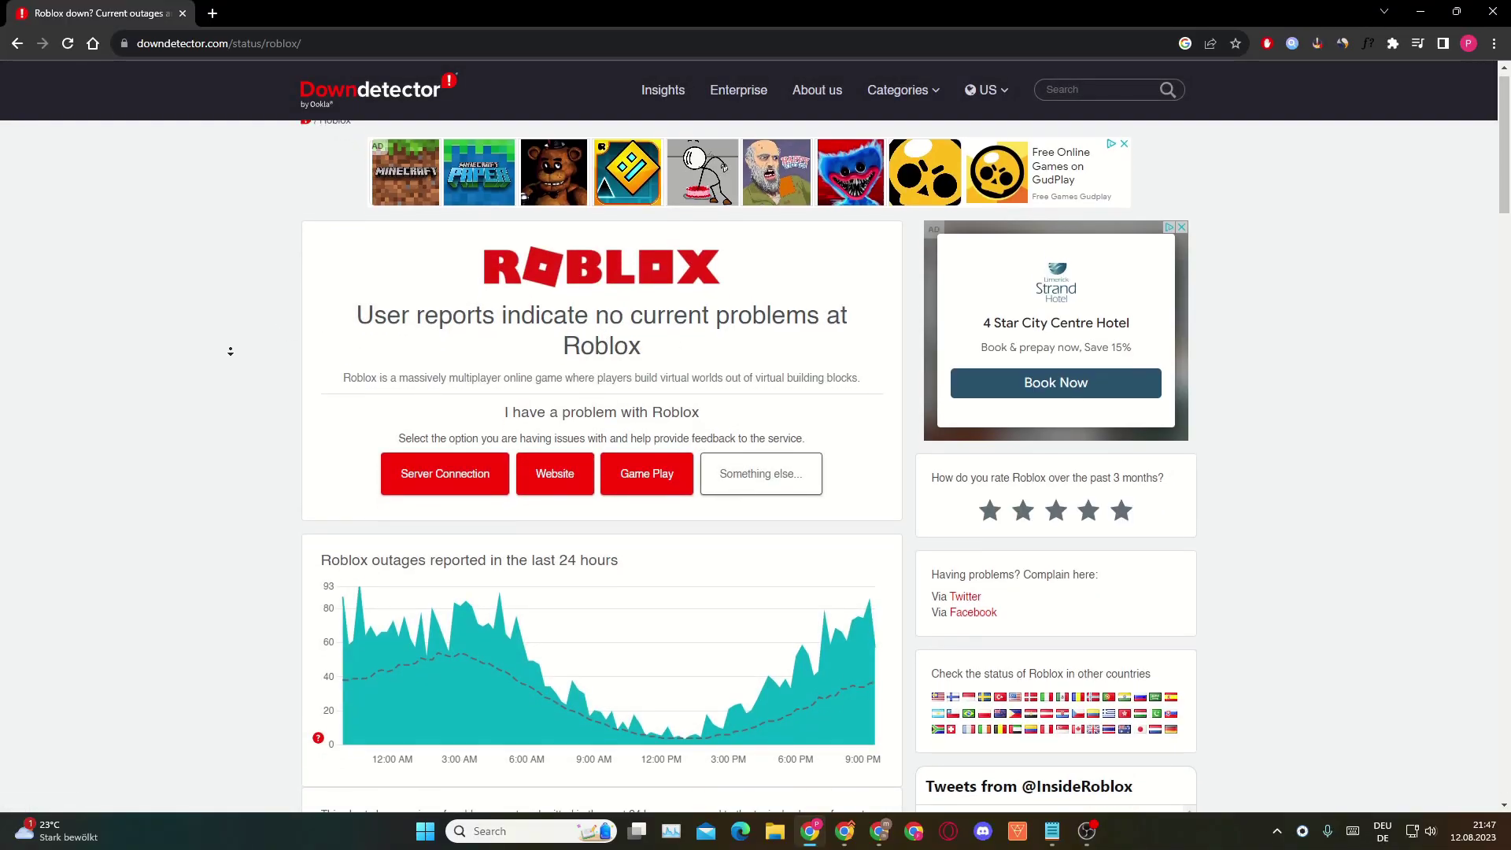
pyautogui.moveTo(819, 624)
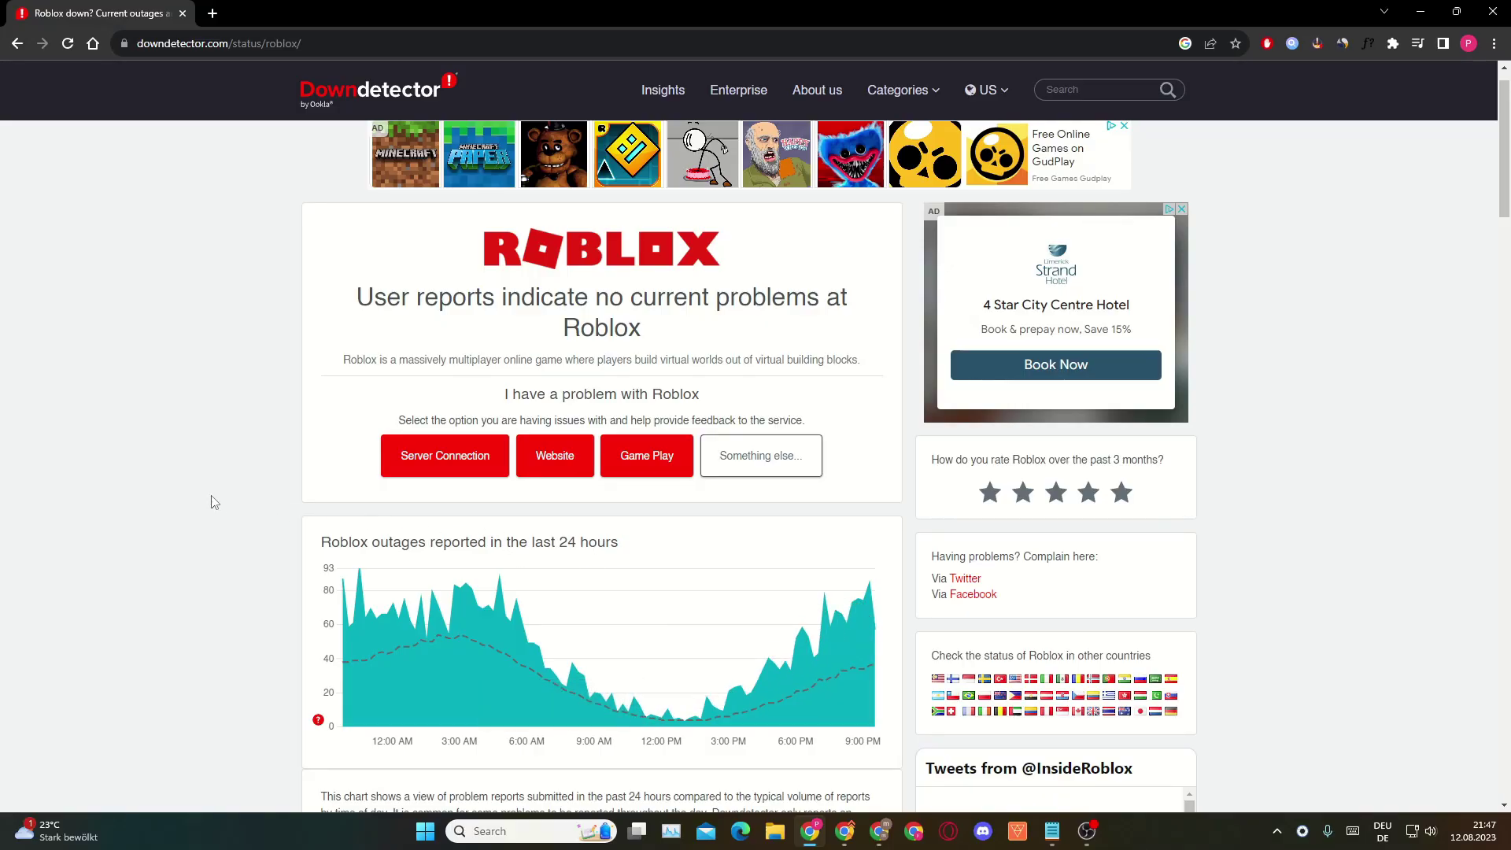
pyautogui.scroll(-2, 211, 469)
pyautogui.scroll(3, 211, 469)
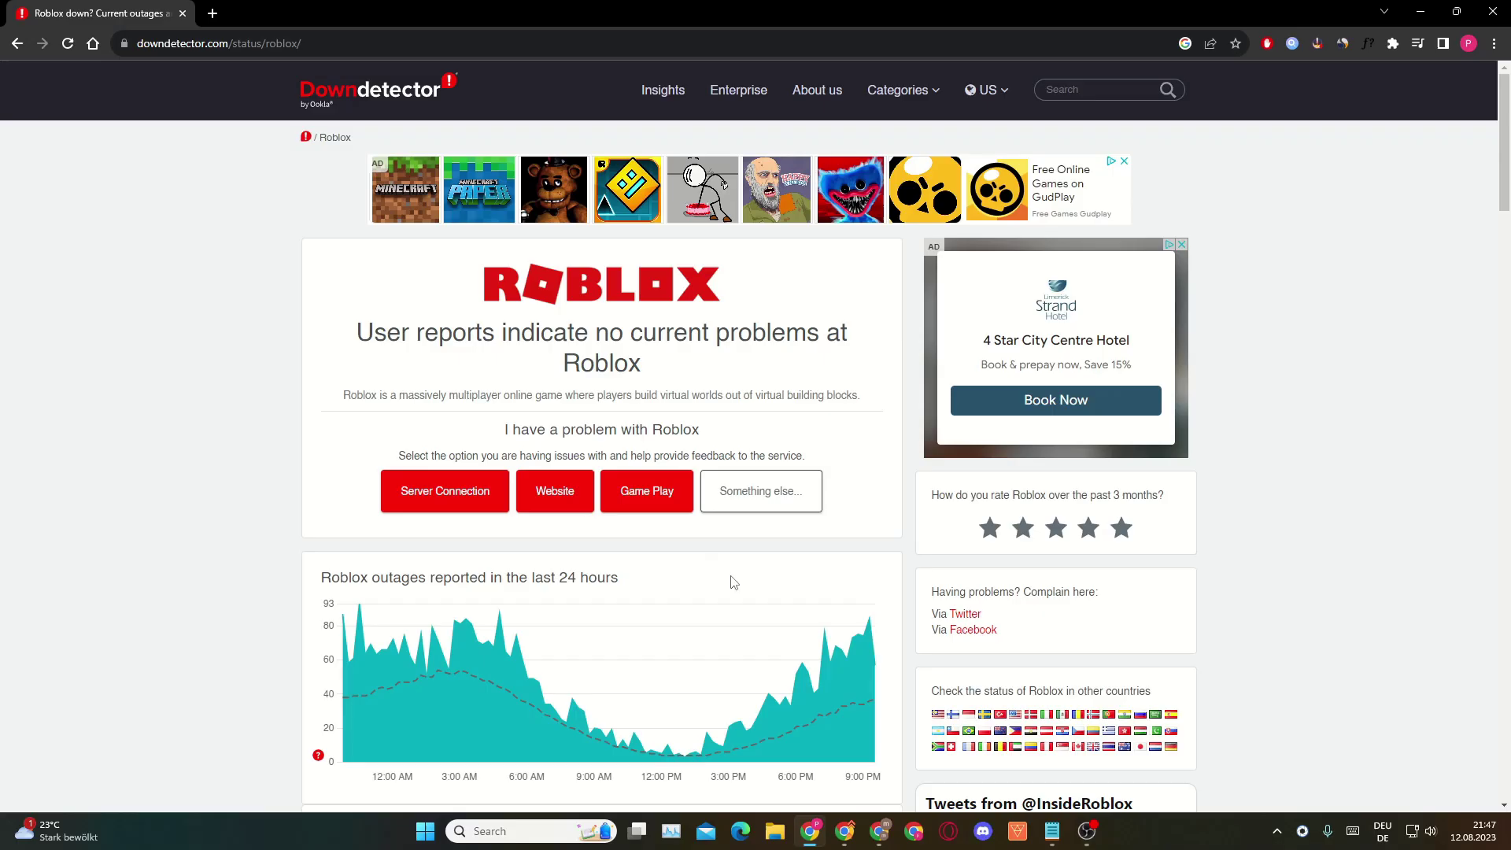
pyautogui.moveTo(860, 655)
# Minimize Chrome and open Control Panel's Uninstall a program list.
pyautogui.click(1421, 11)
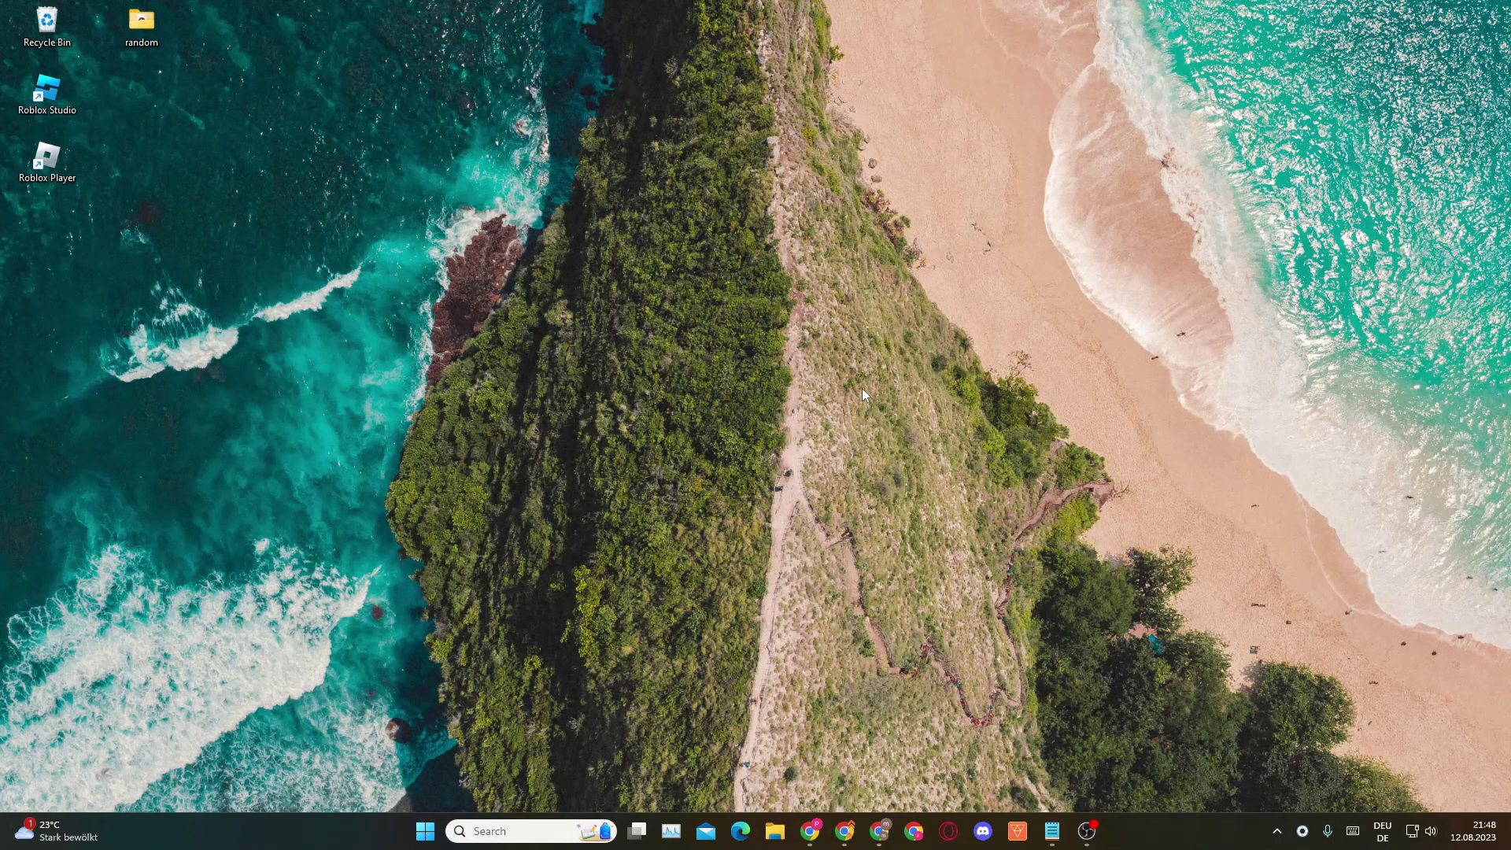
pyautogui.press('super')
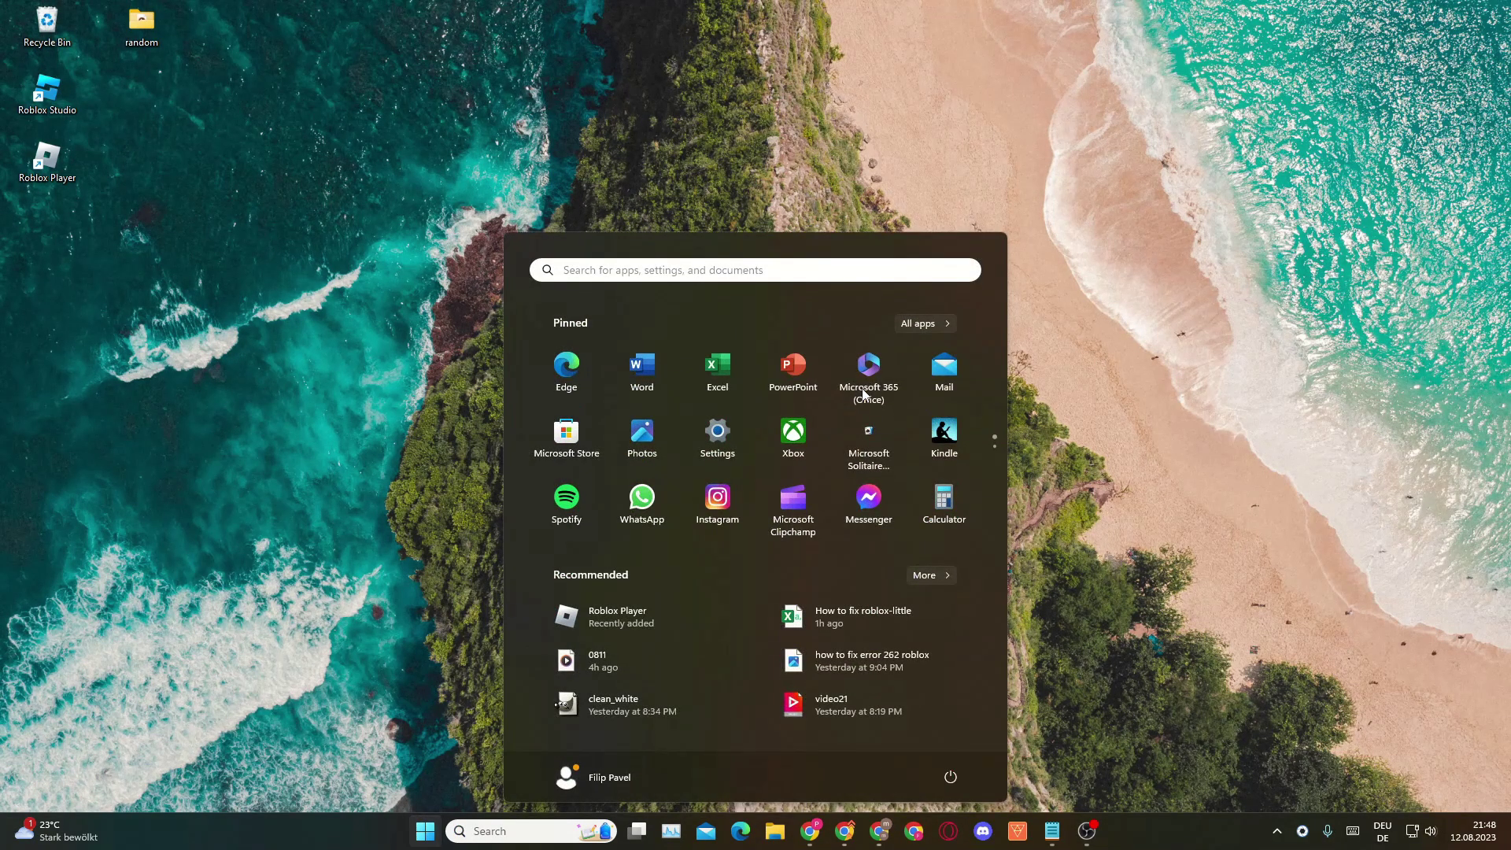
pyautogui.write('con')
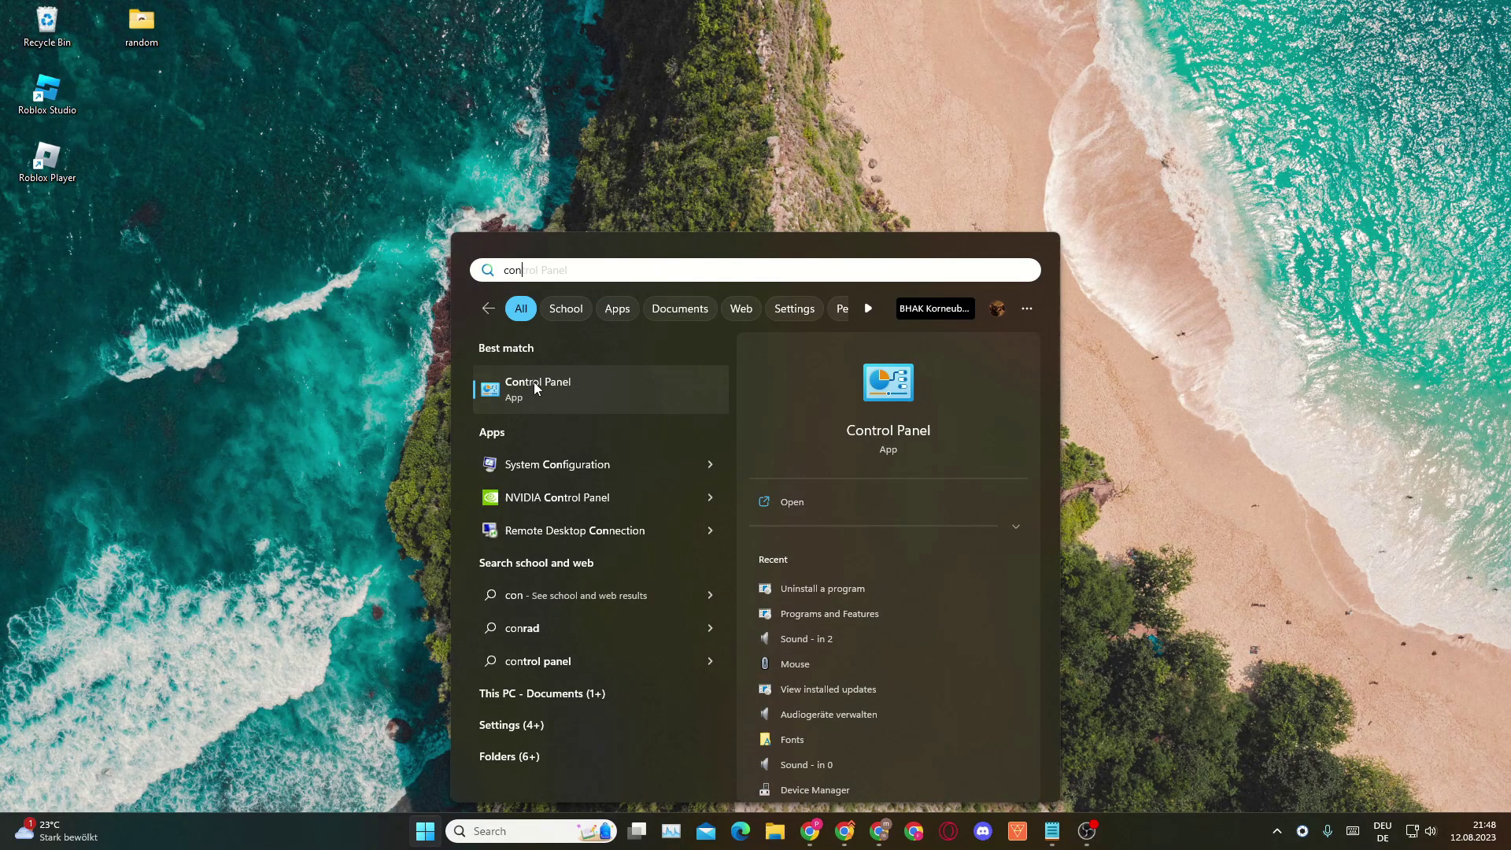
pyautogui.click(535, 385)
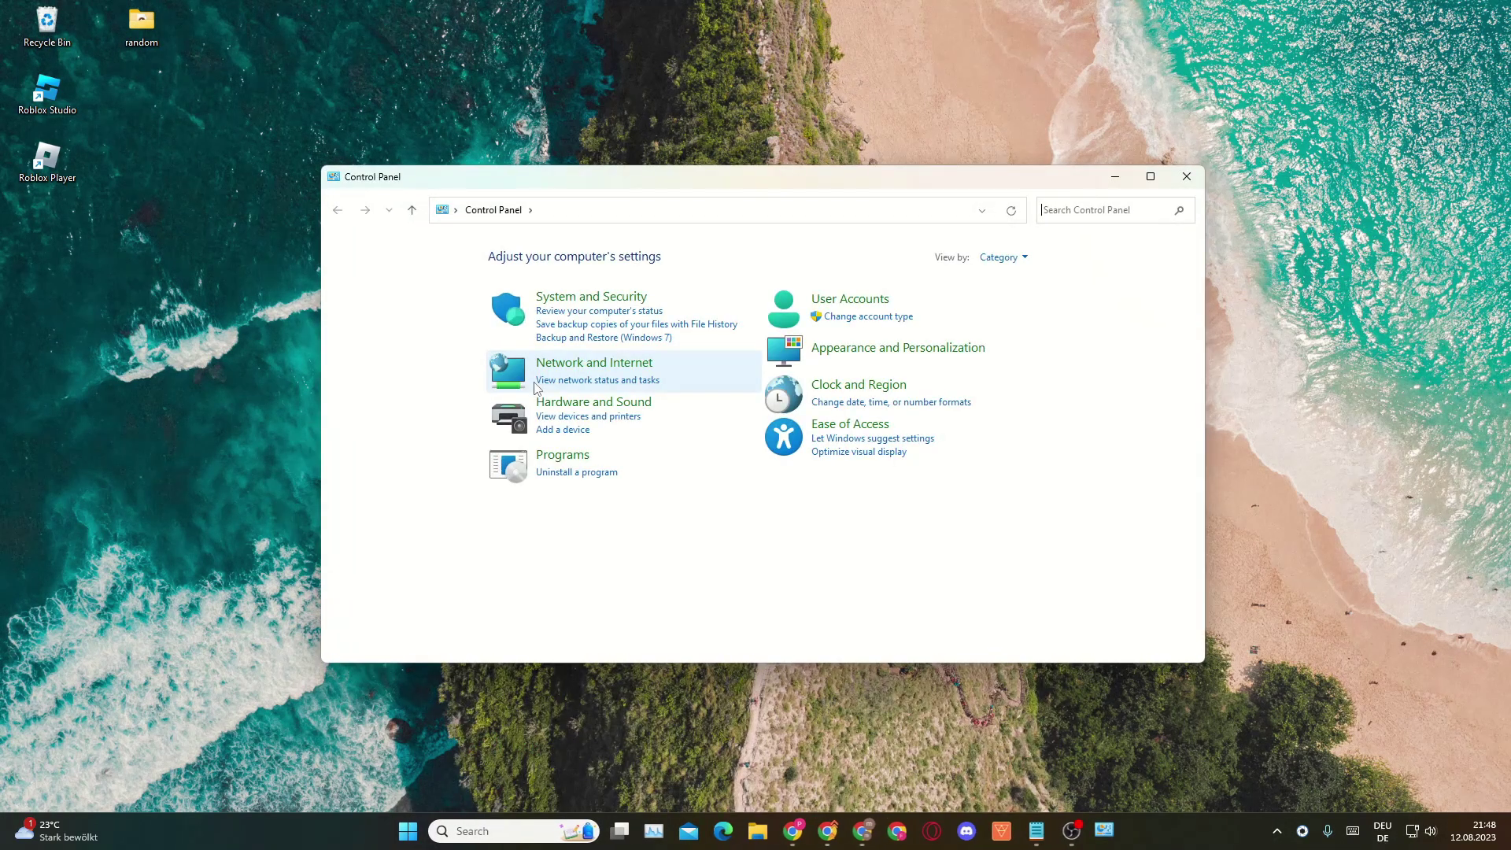
pyautogui.click(600, 473)
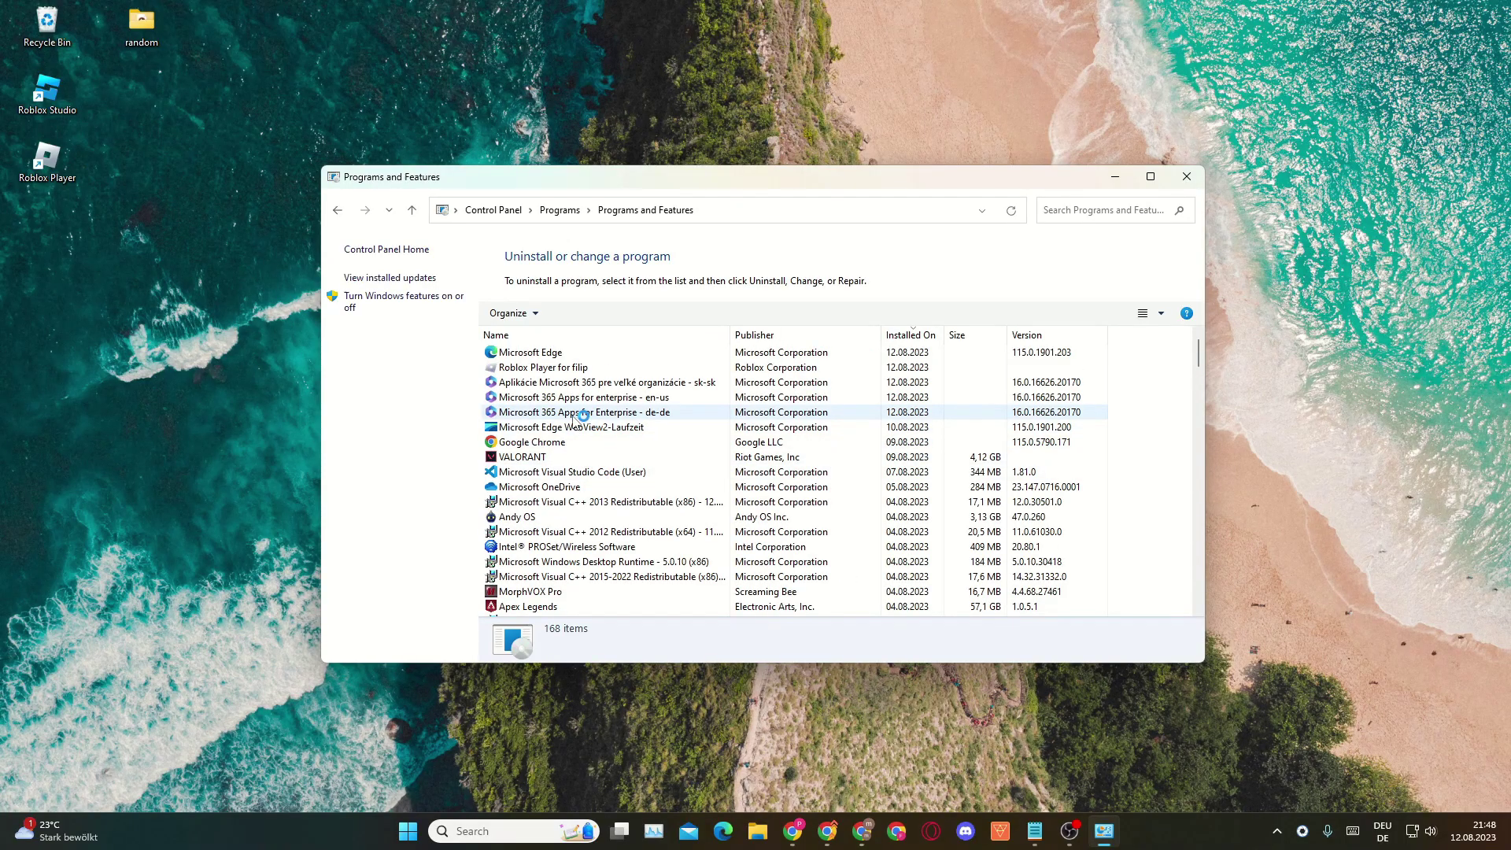
# Locate Roblox Player among the R programs and uninstall it.
pyautogui.click(590, 415)
pyautogui.press('r')
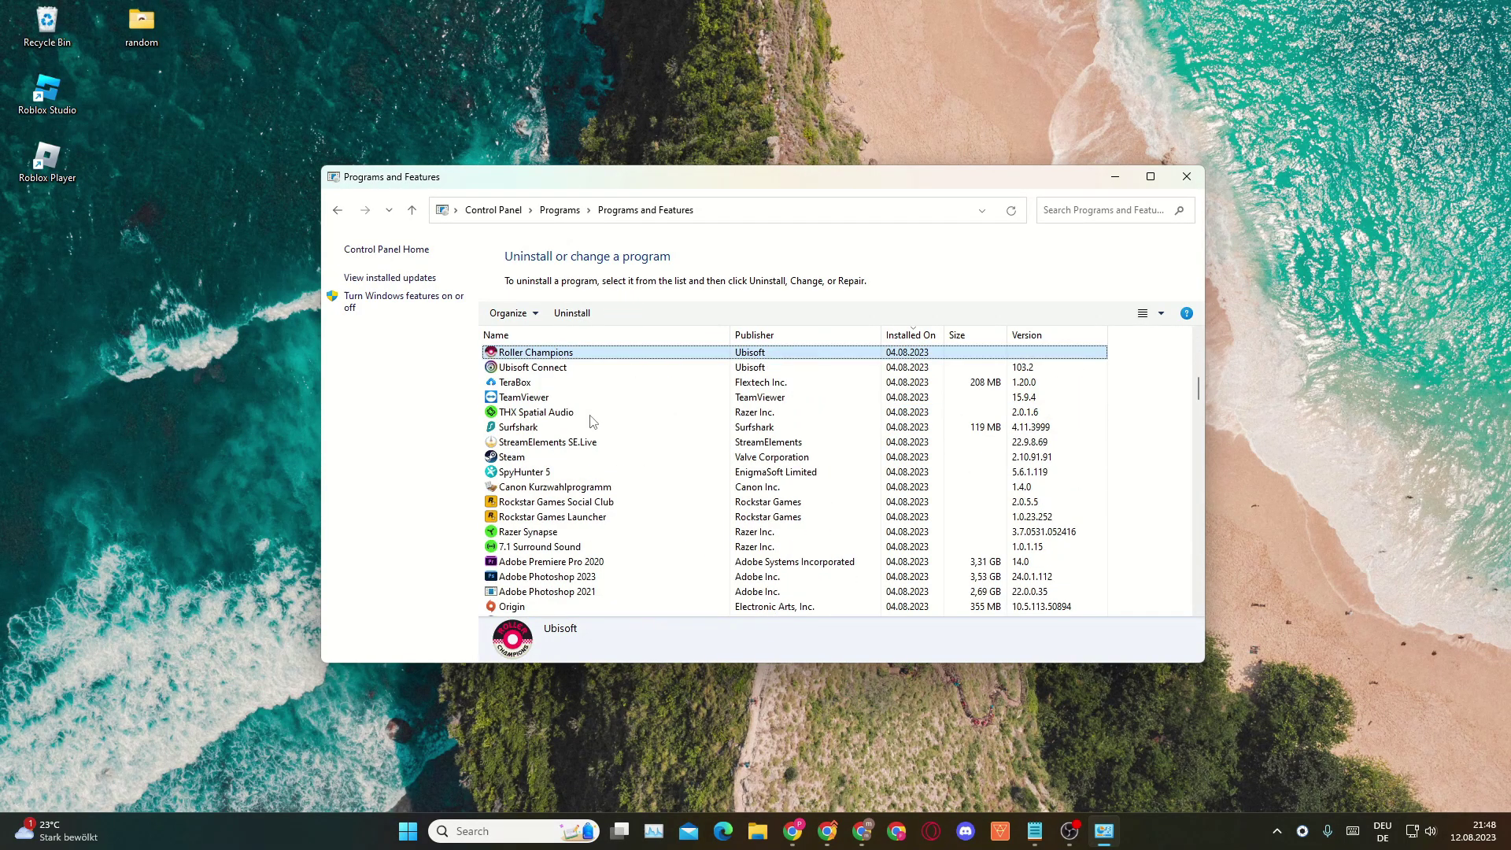
pyautogui.press('r')
pyautogui.press('r')
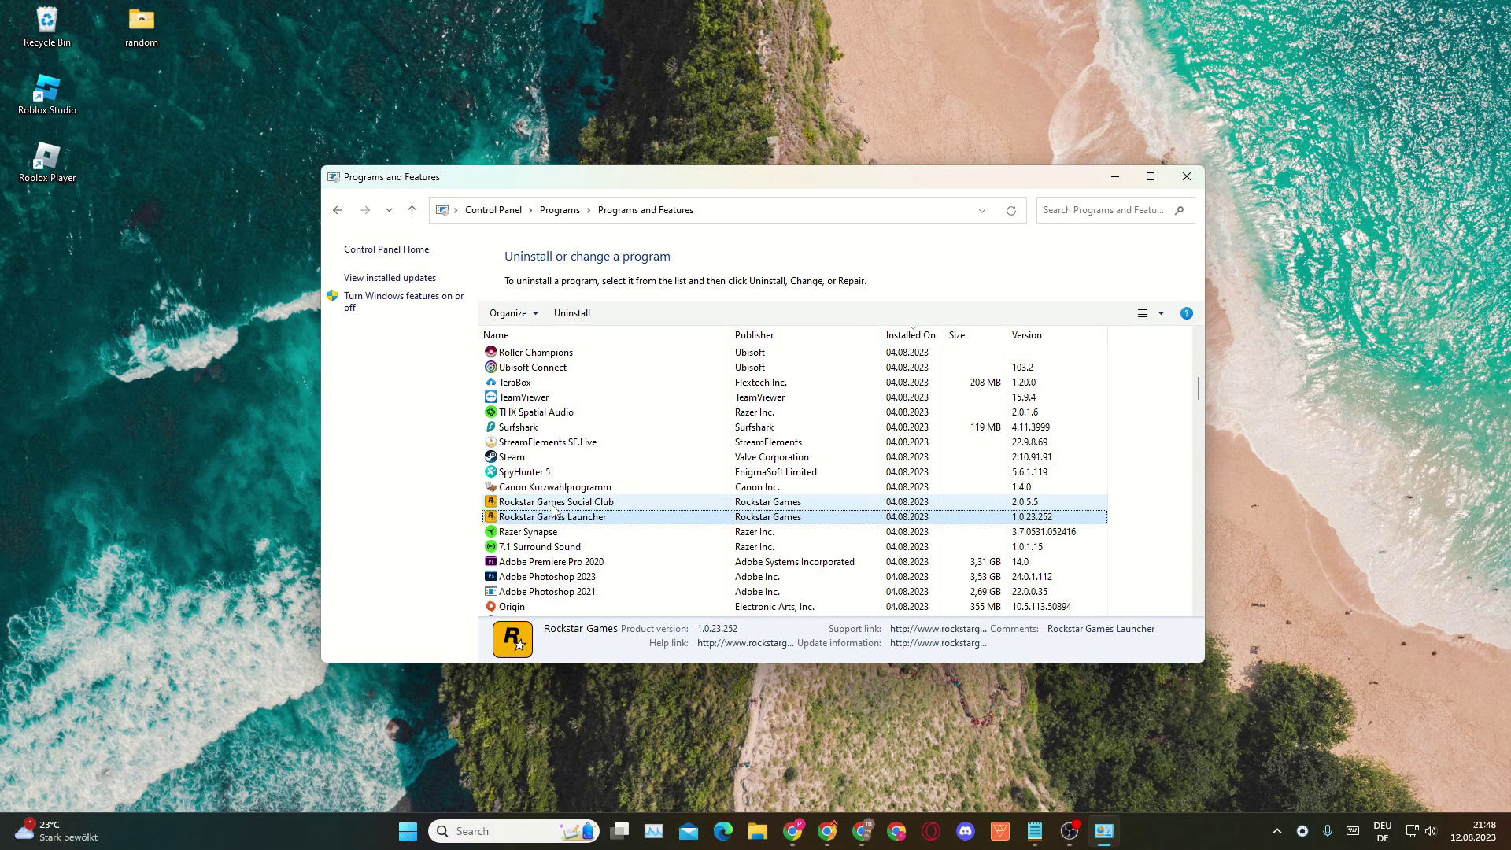
pyautogui.press('r')
pyautogui.press('r')
pyautogui.press('r')
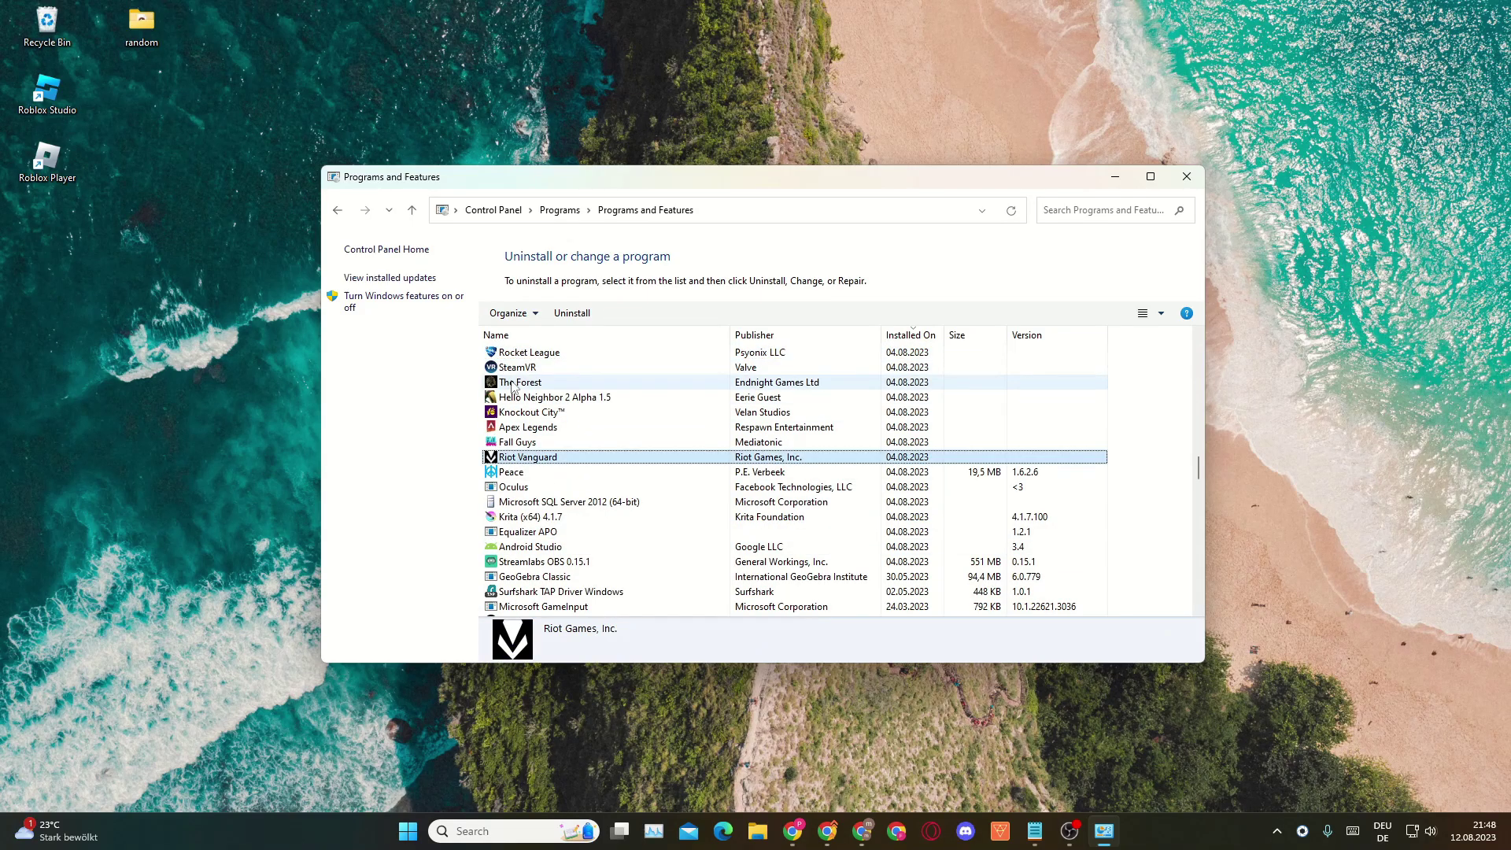
pyautogui.press('r')
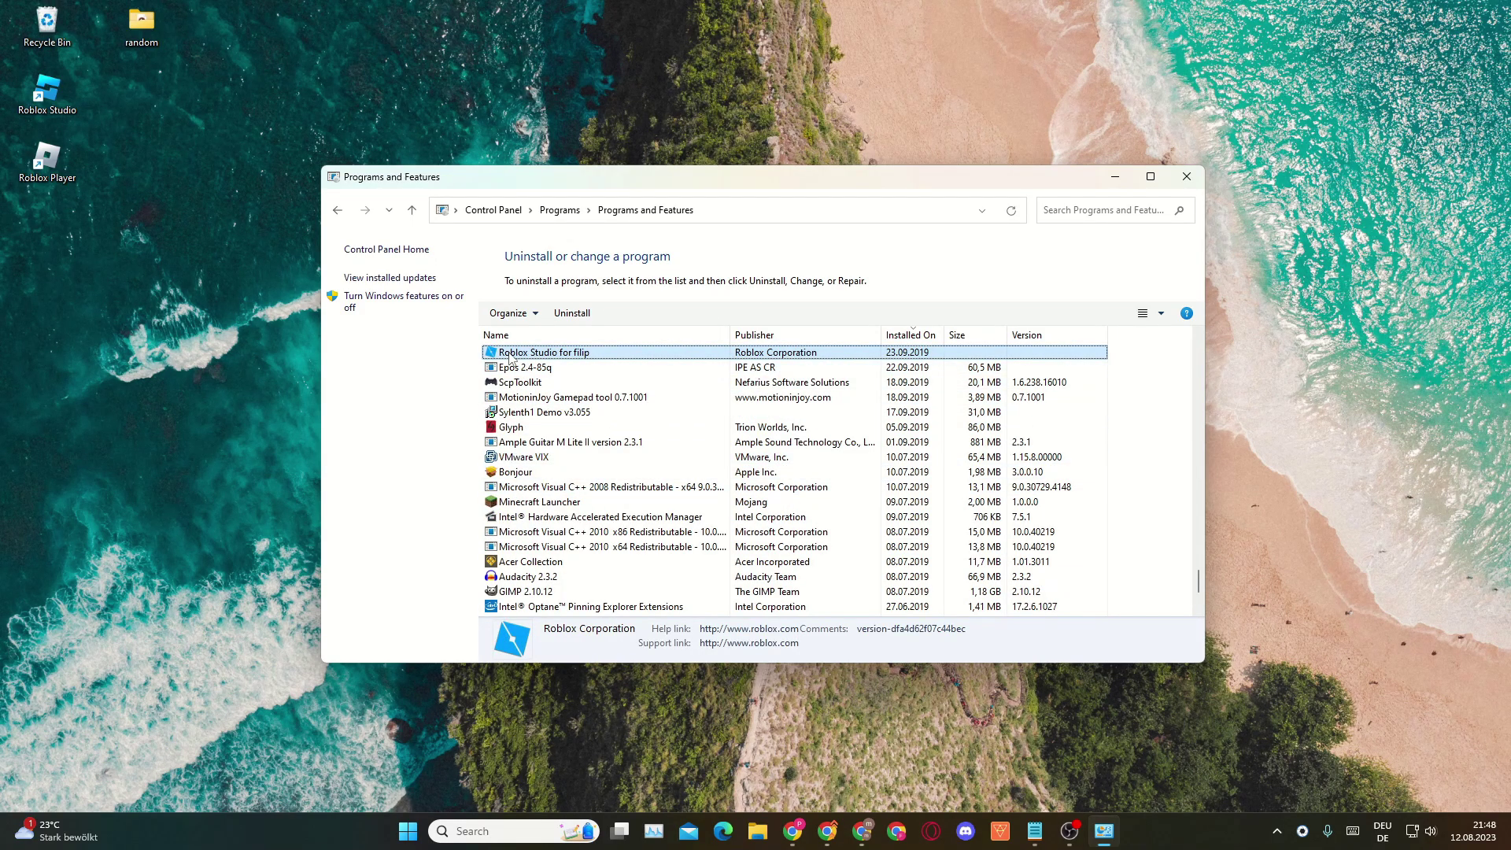
pyautogui.press('r')
pyautogui.press('r')
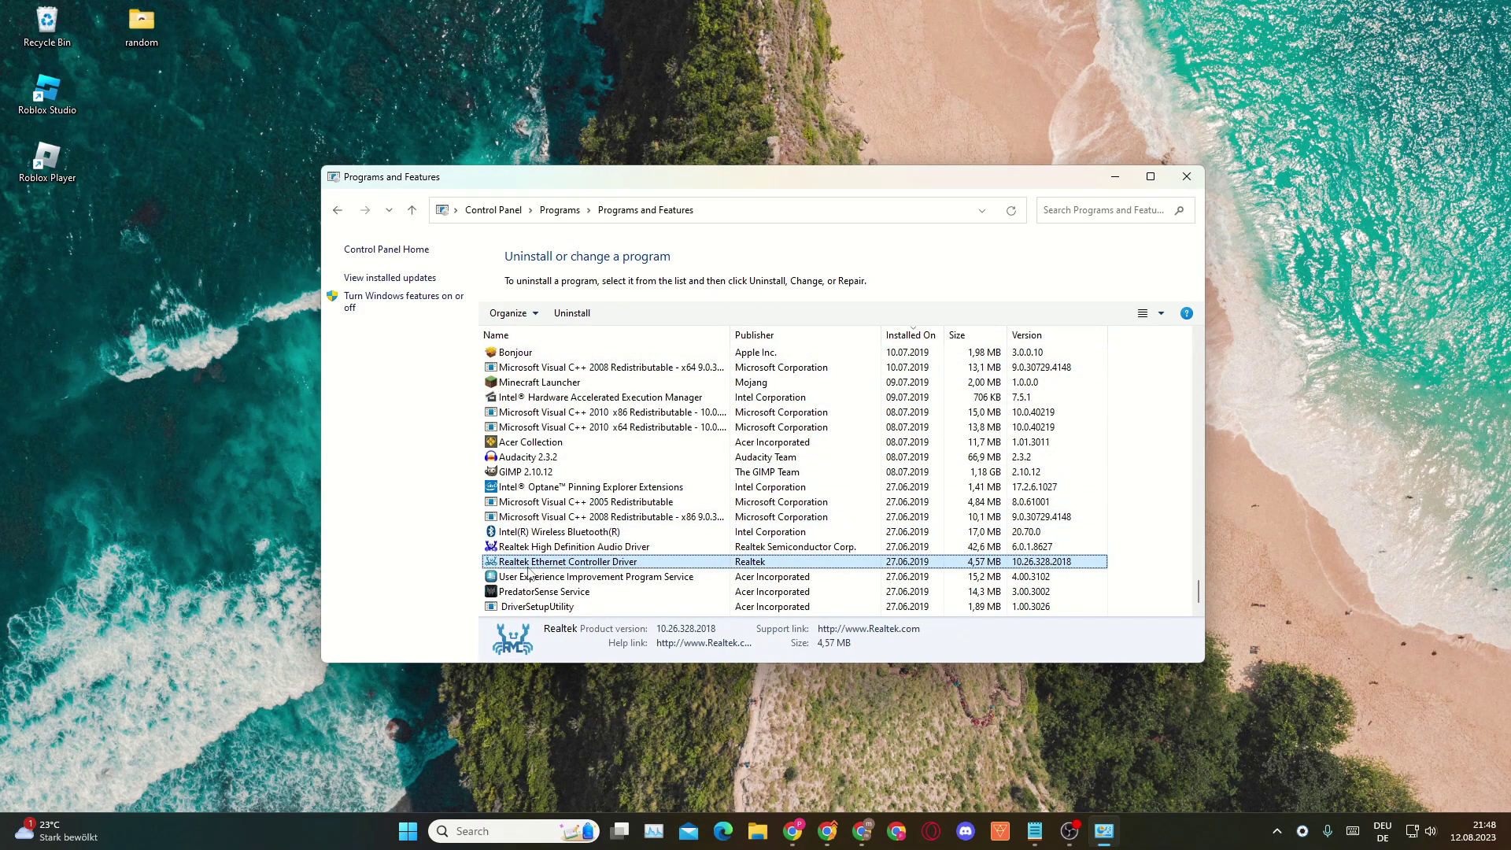
pyautogui.press('r')
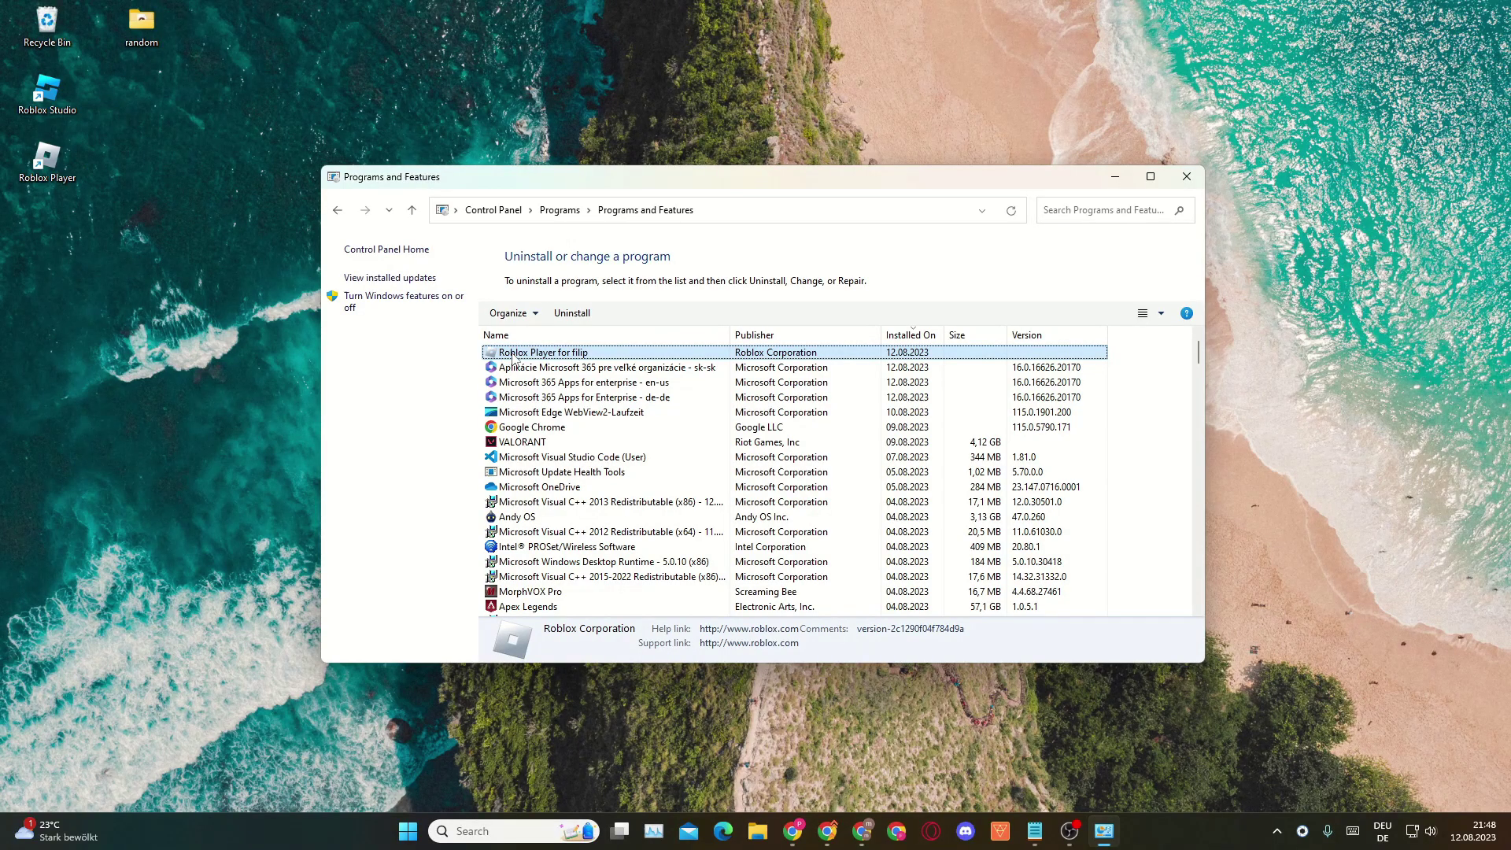
pyautogui.rightClick(580, 355)
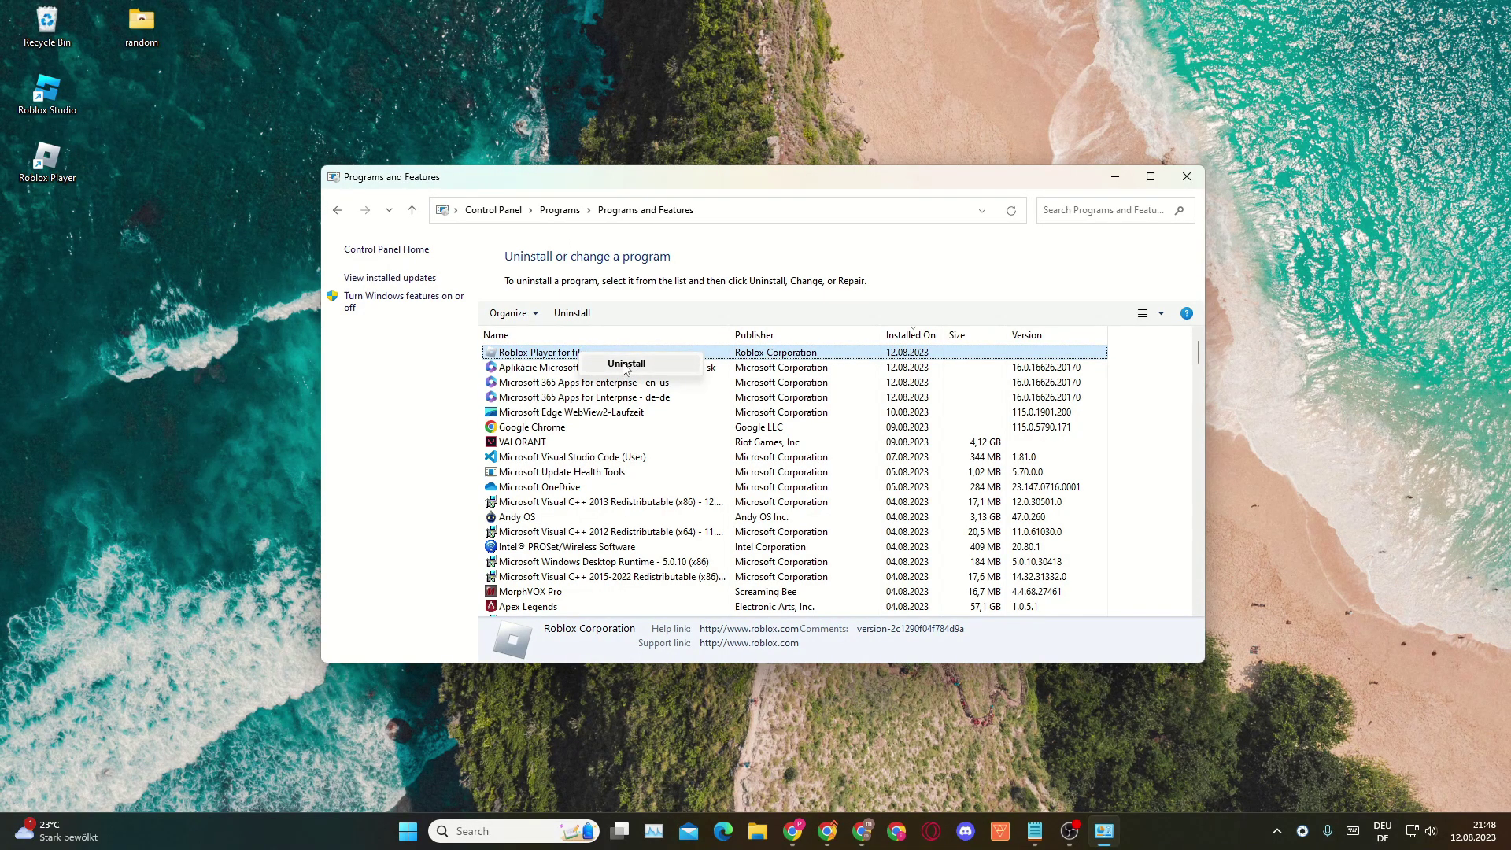
pyautogui.click(347, 396)
# Bring Chrome back and load roblox.com.
pyautogui.click(793, 830)
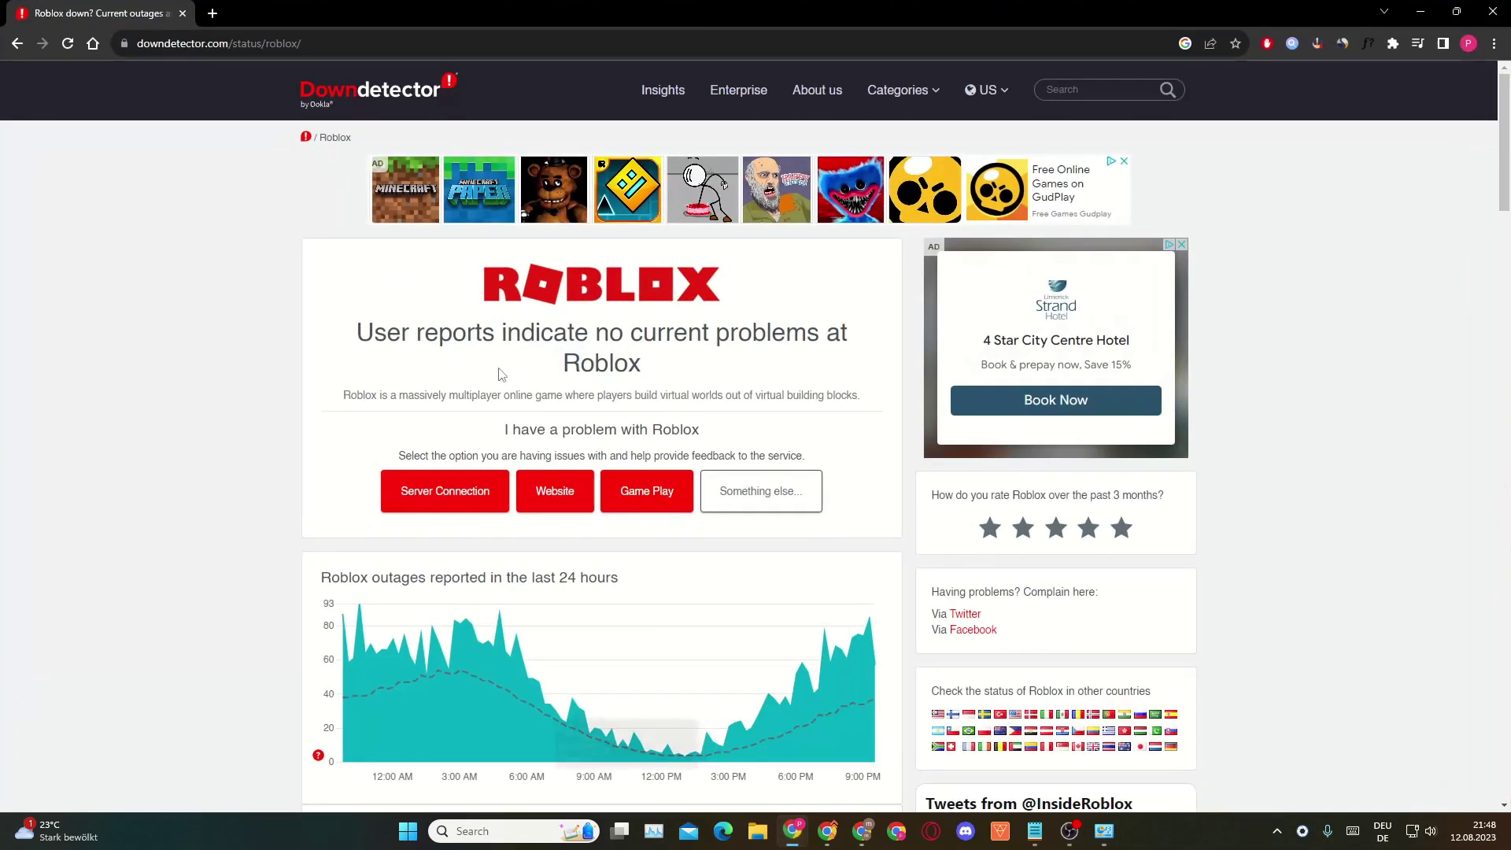
pyautogui.click(244, 43)
pyautogui.write('robo')
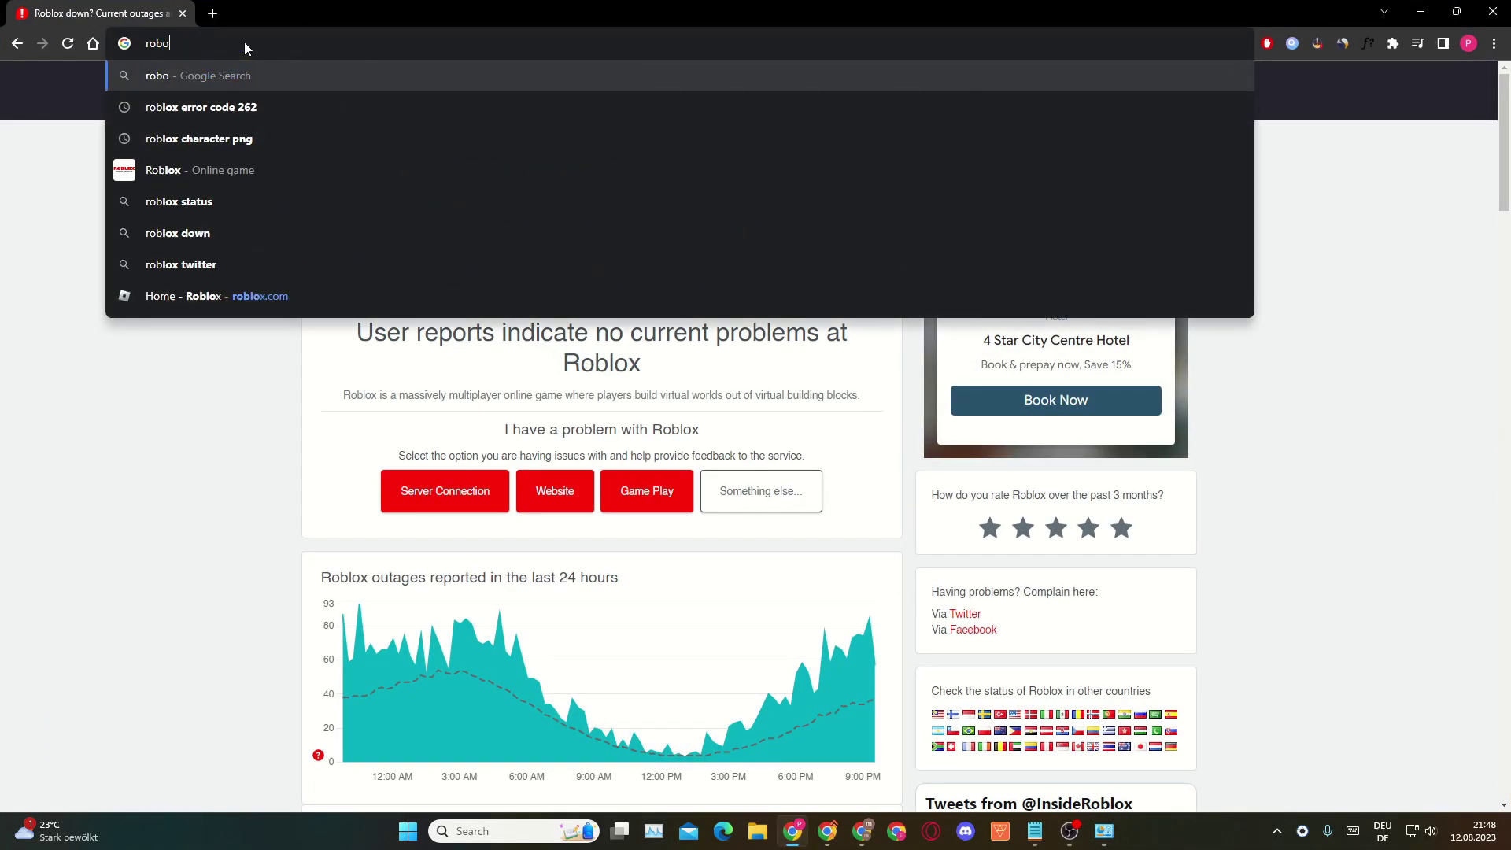
pyautogui.press('BackSpace')
pyautogui.write('lox.com')
pyautogui.press('Return')
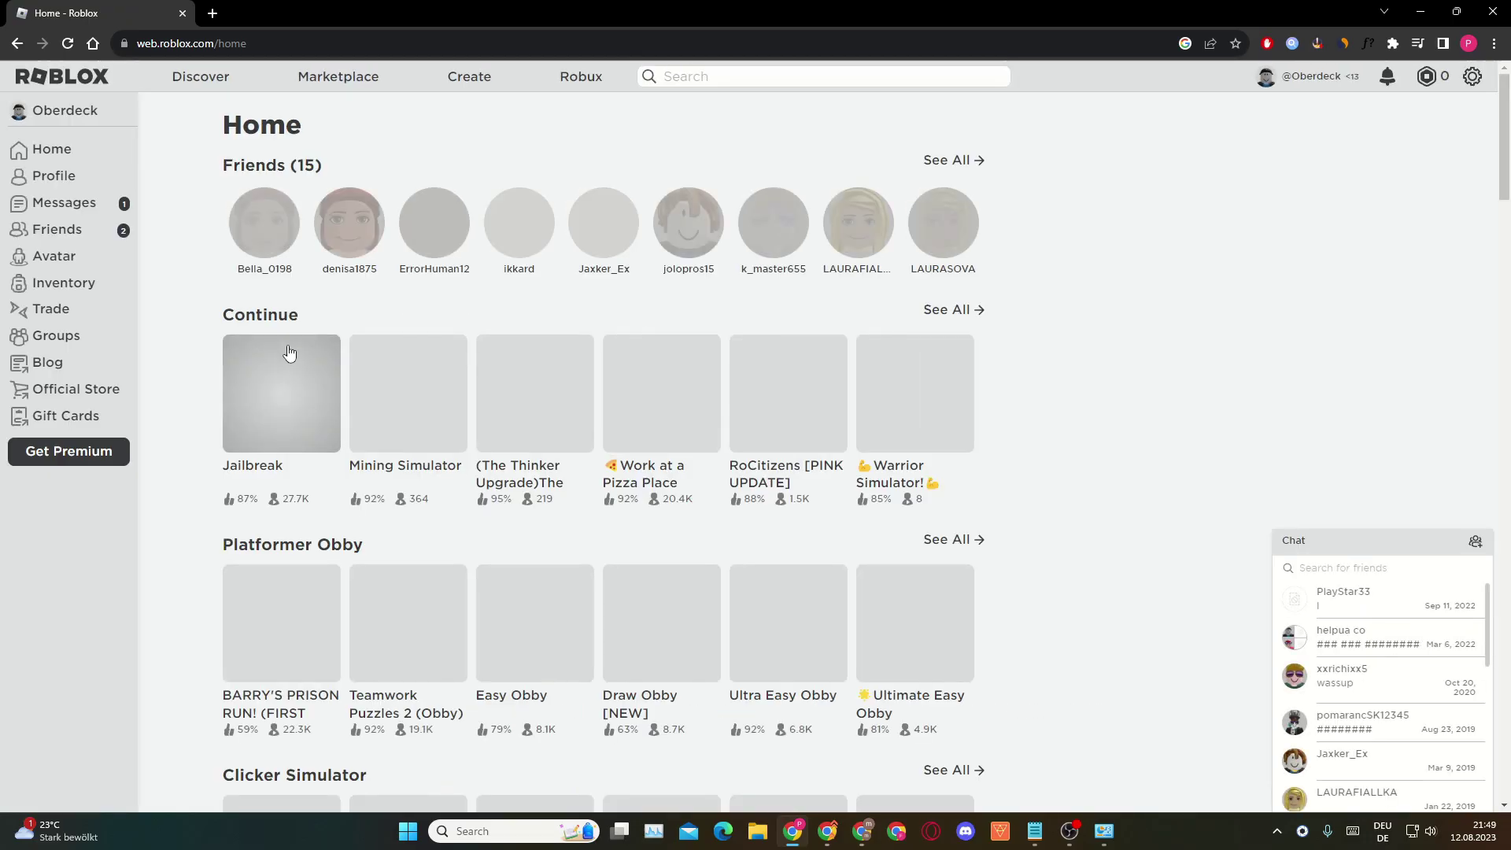
# Try launching Jailbreak, dismiss the Open Roblox and download prompts, then minimize Chrome.
pyautogui.click(289, 353)
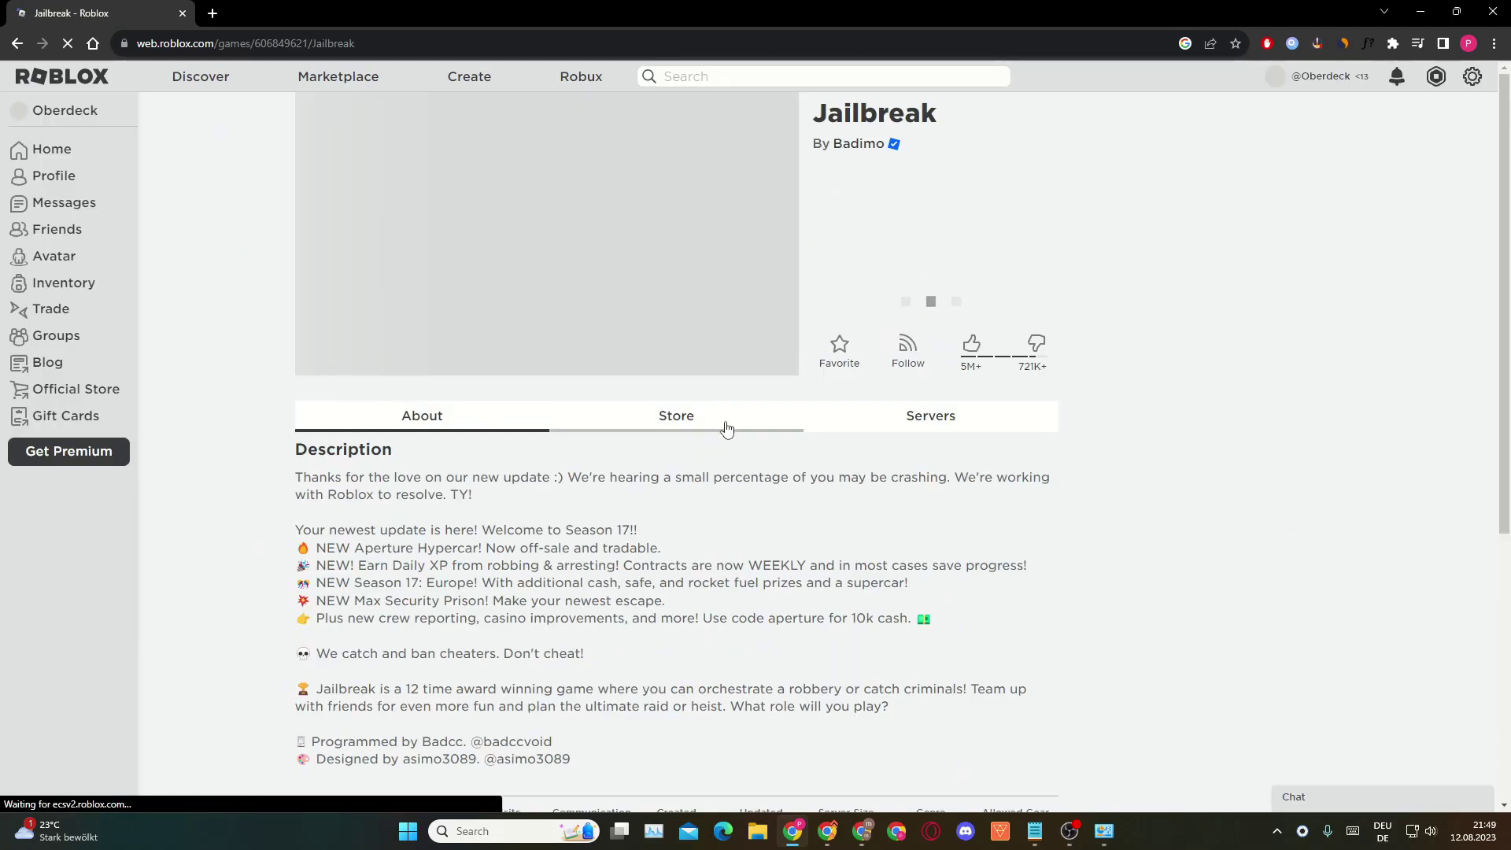
pyautogui.click(929, 300)
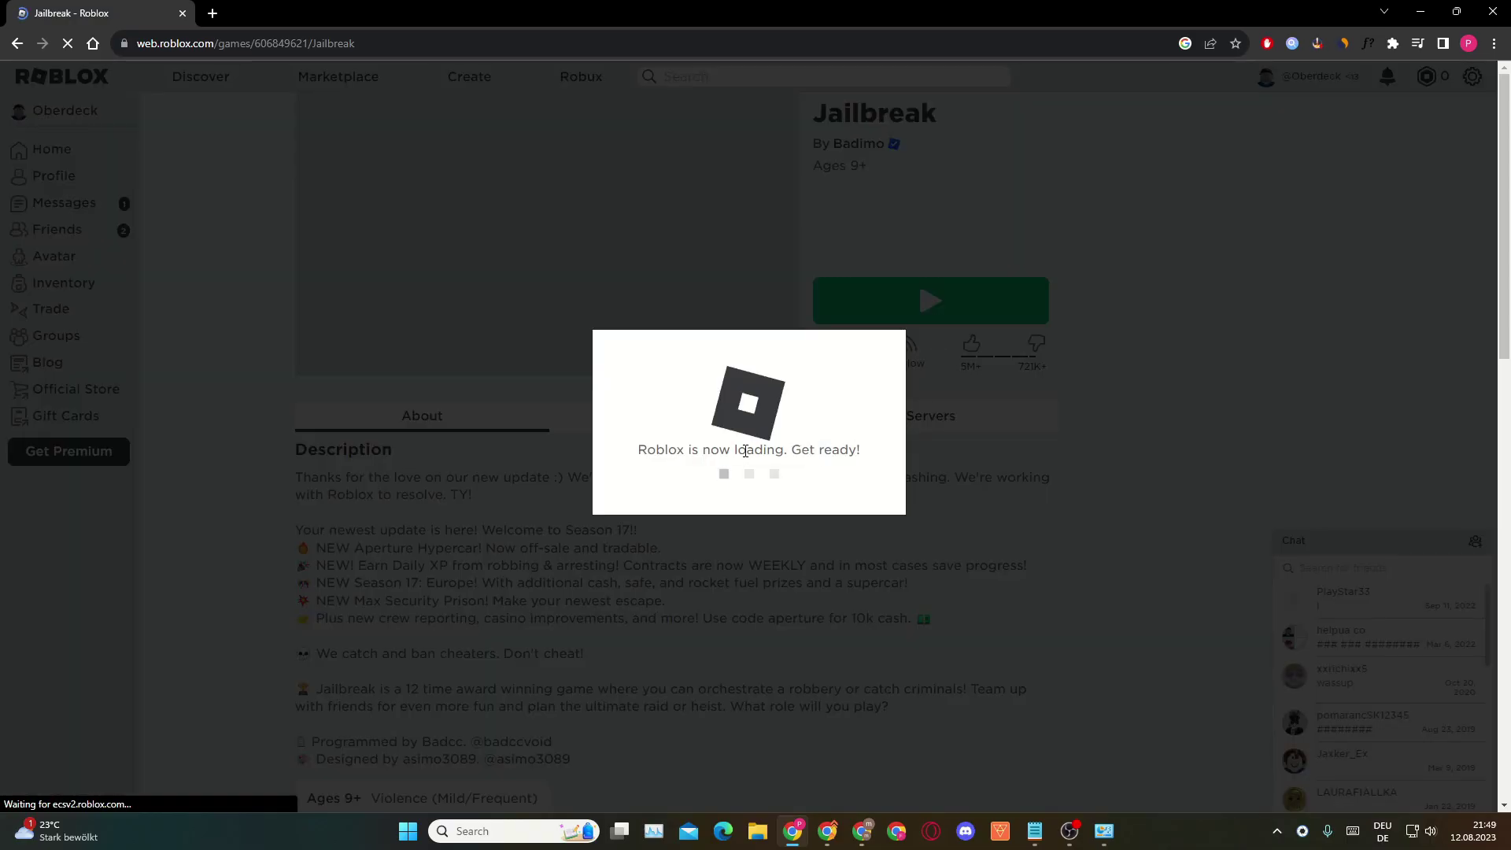
pyautogui.click(891, 180)
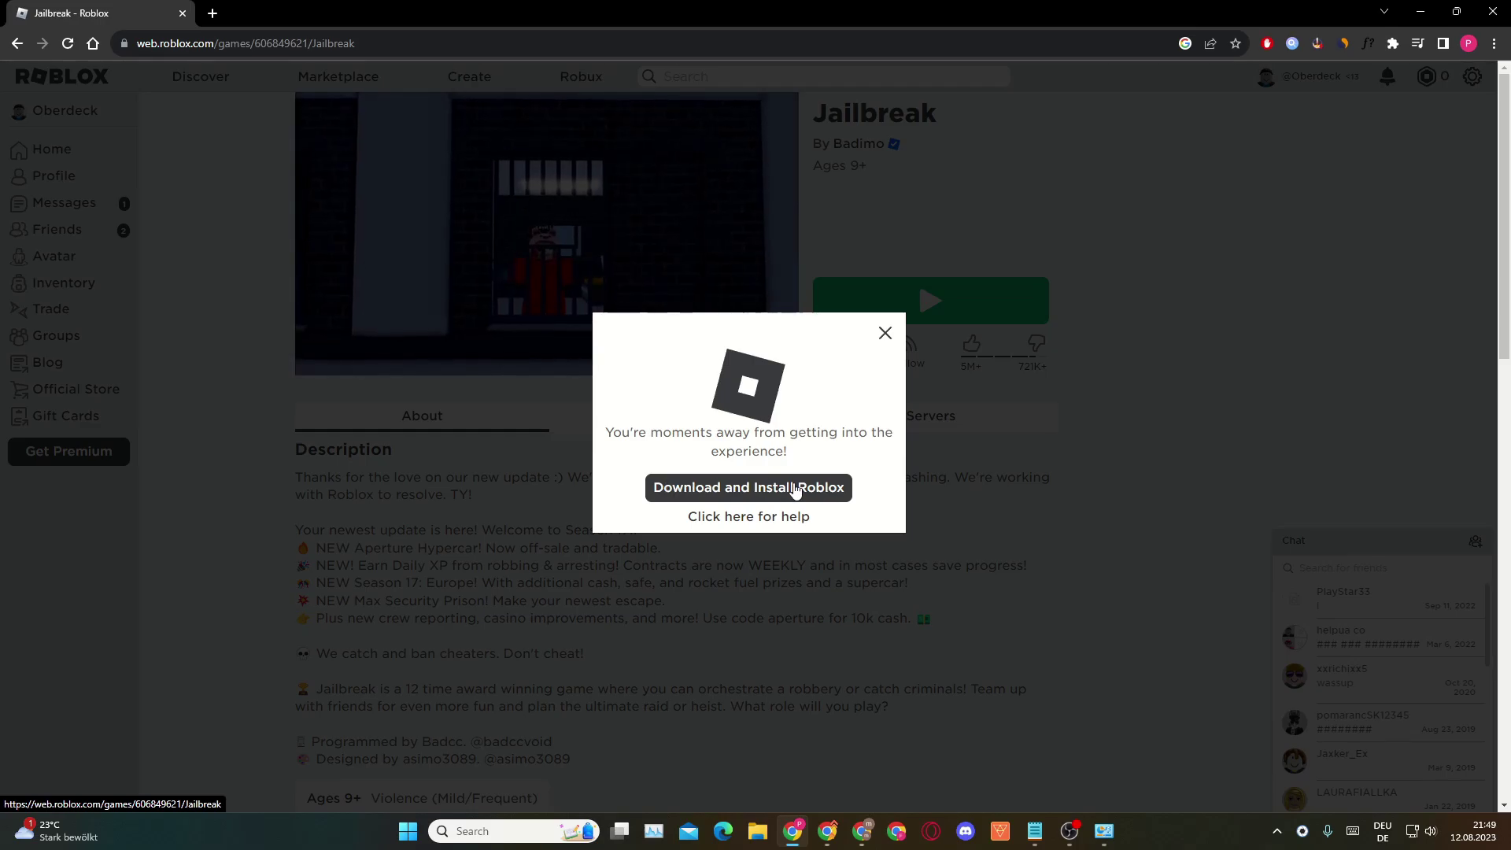
pyautogui.click(886, 333)
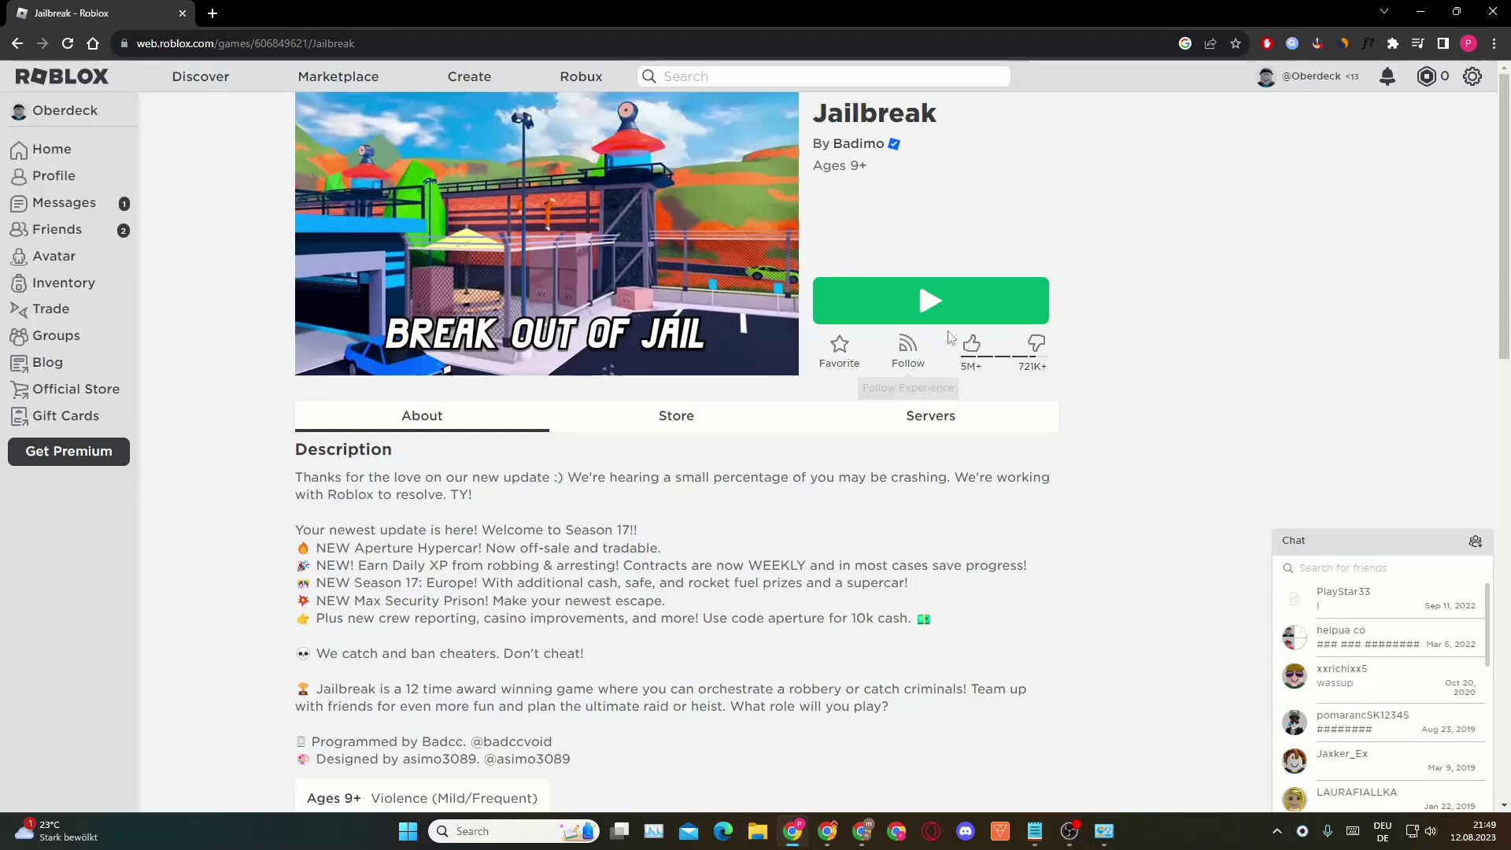
pyautogui.click(1421, 12)
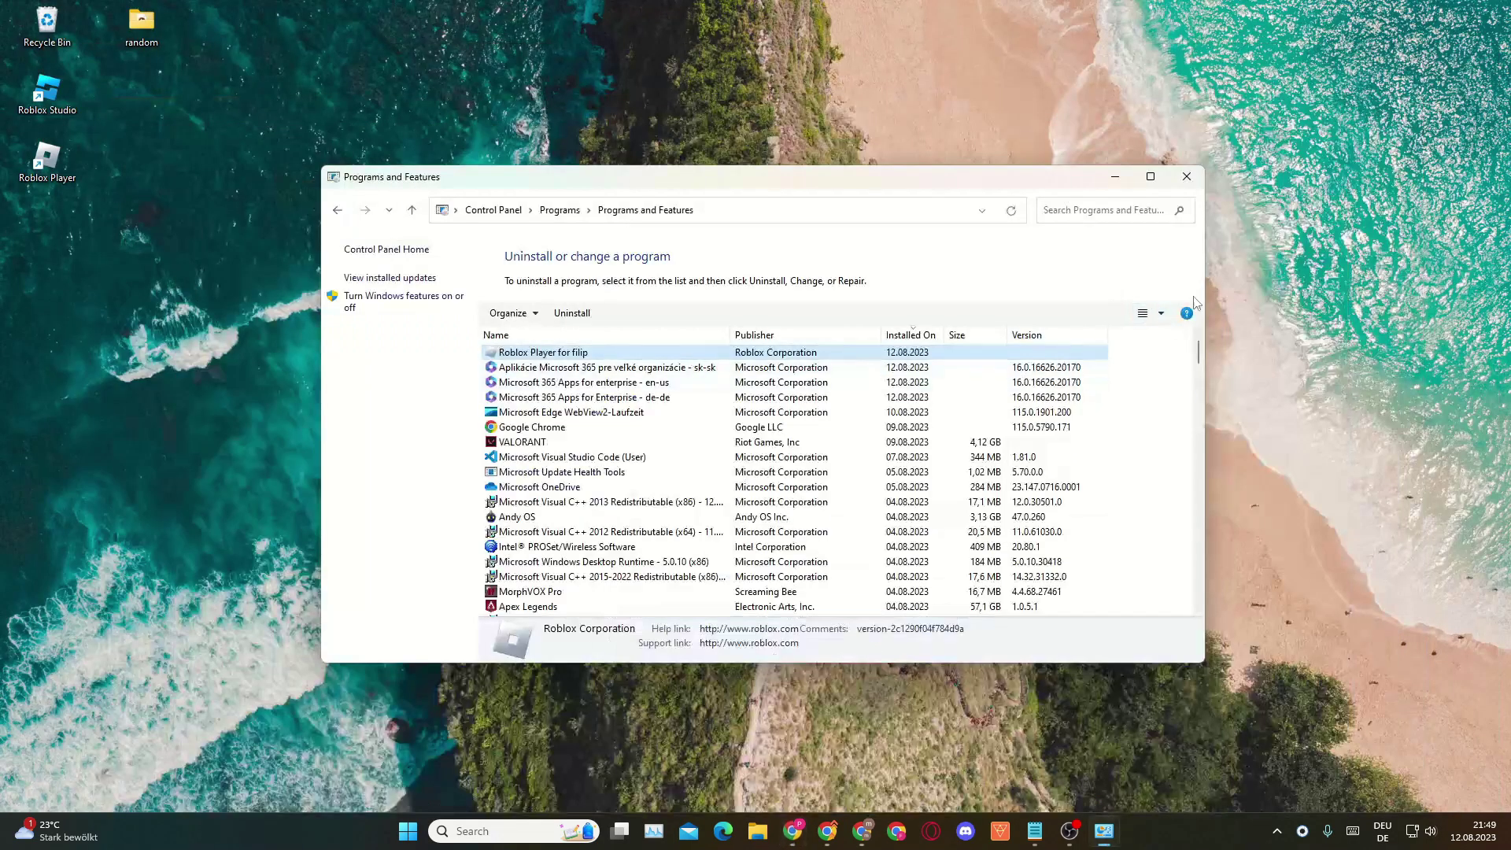
# Minimize Programs and Features to reveal the desktop with the Roblox shortcuts.
pyautogui.click(1116, 179)
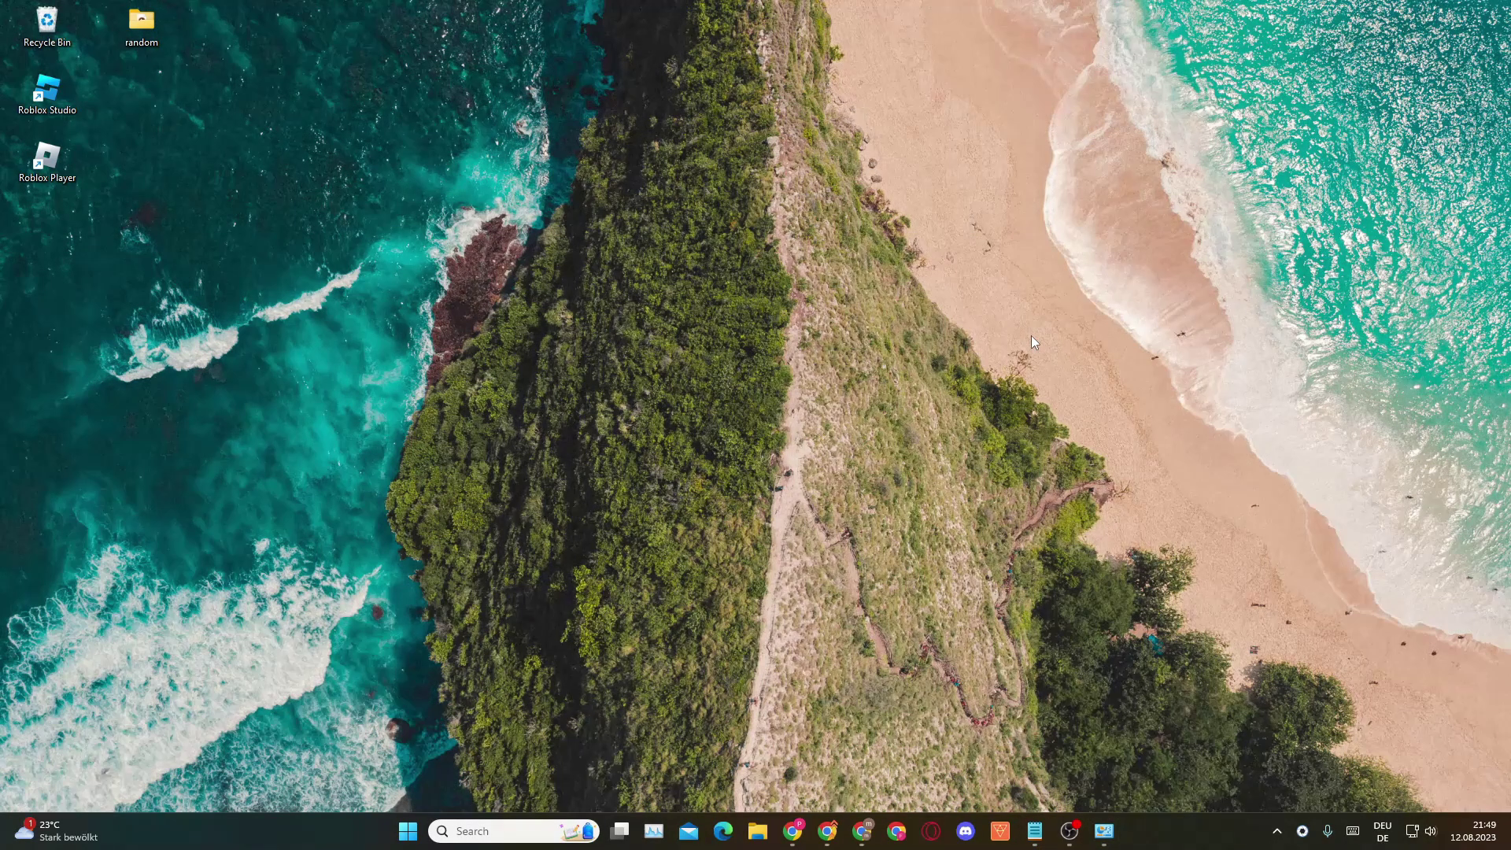